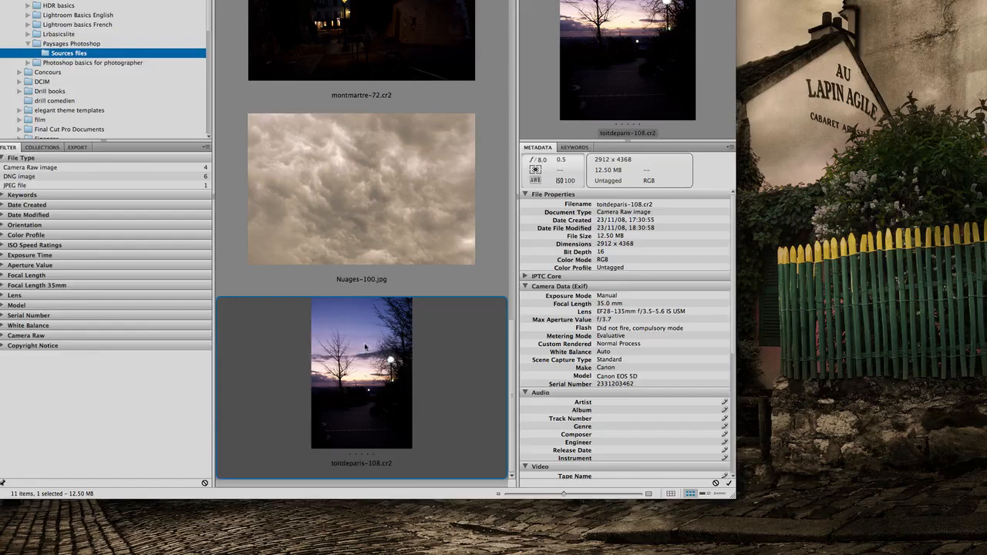
# Open toitdeparis-108.cr2 in Camera Raw and set Fill Light to 87.
pyautogui.rightClick(360, 339)
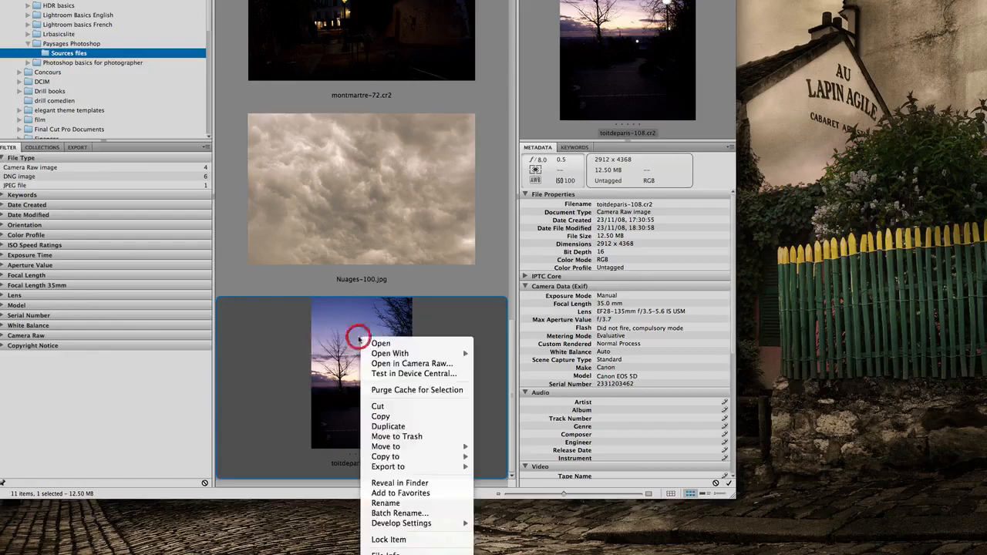
pyautogui.click(405, 363)
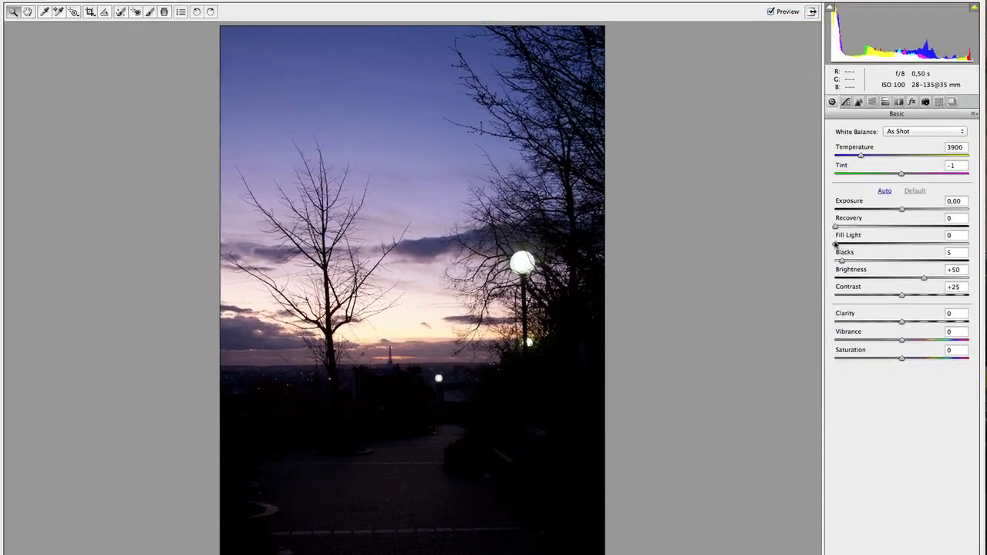
pyautogui.moveTo(835, 244); pyautogui.dragTo(950, 246)
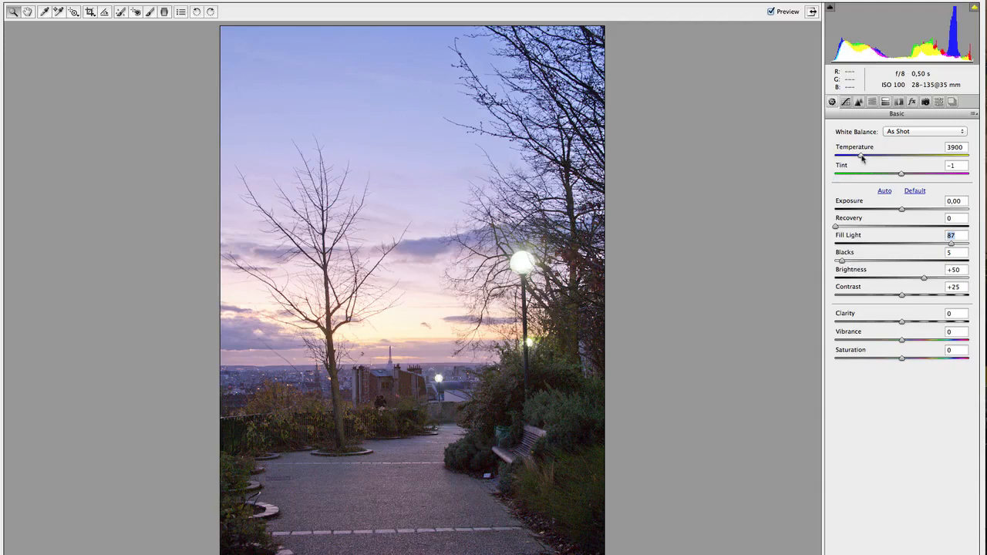
# Set the basic adjustments to Temperature 5600, Tint +22, Blacks 0 and Contrast +80, comparing with the preview off.
pyautogui.moveTo(862, 156); pyautogui.dragTo(883, 160)
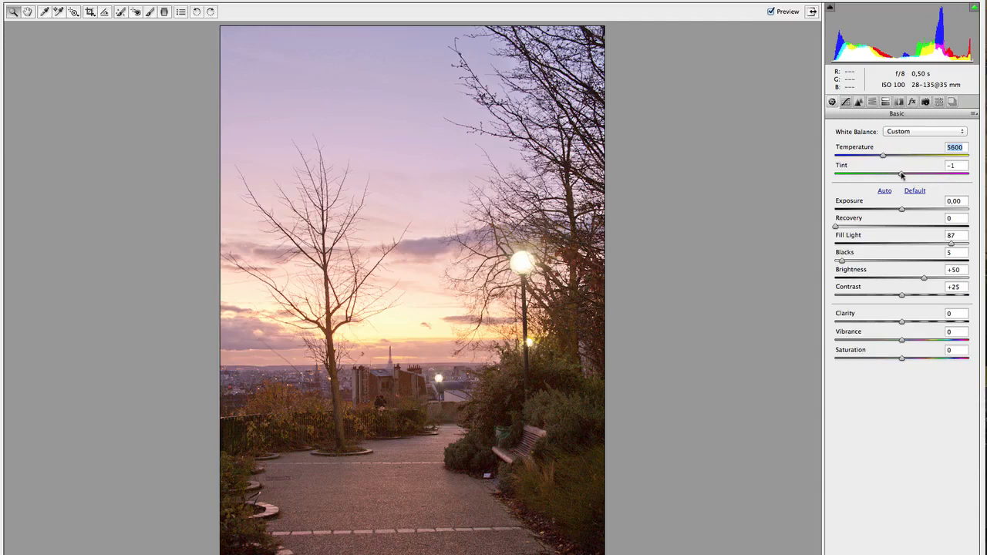
pyautogui.moveTo(901, 175); pyautogui.dragTo(917, 176)
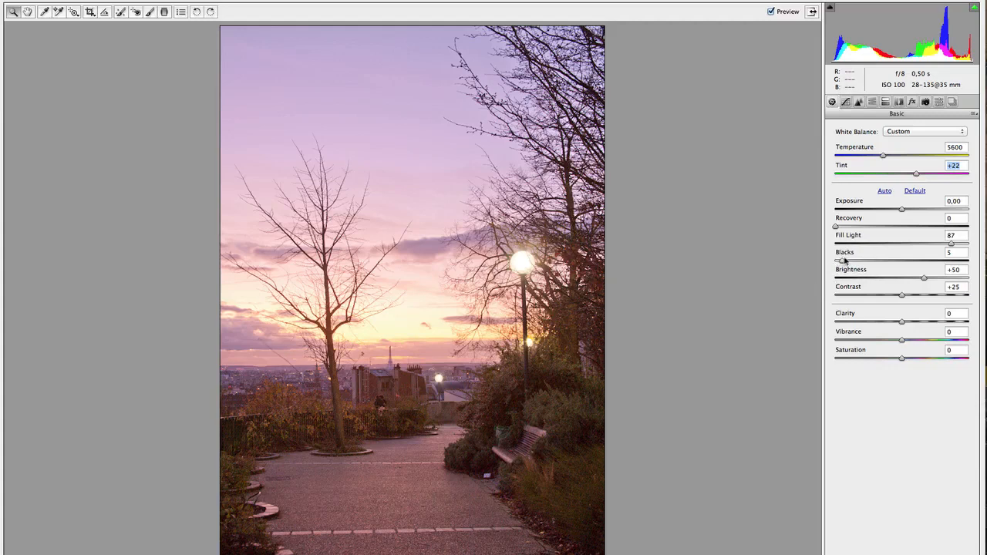
pyautogui.moveTo(844, 260); pyautogui.dragTo(835, 260)
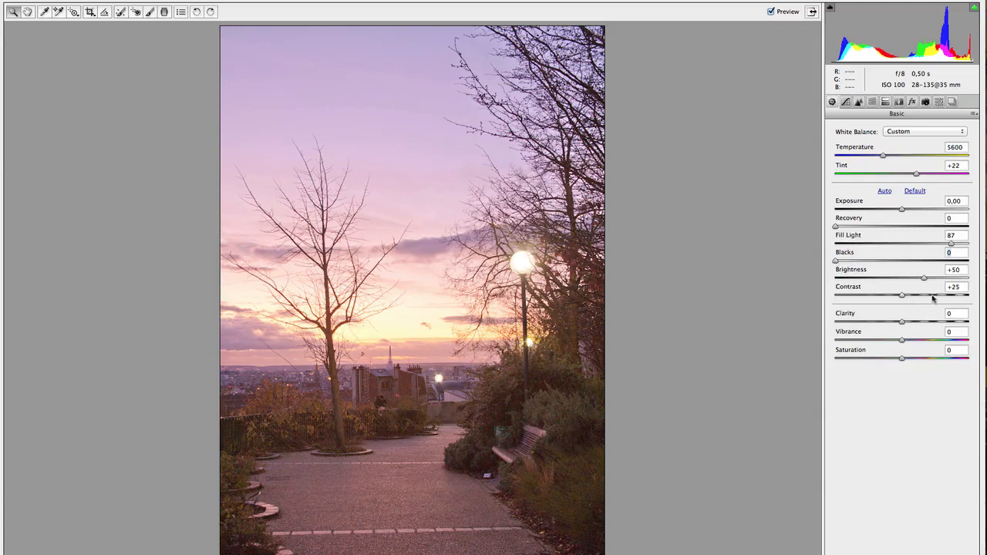
pyautogui.moveTo(902, 296); pyautogui.dragTo(950, 296)
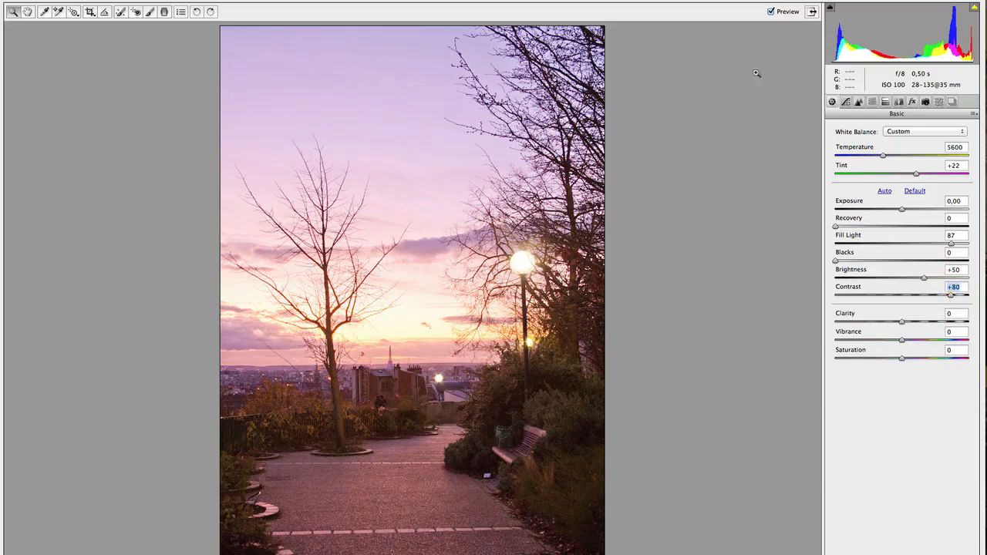
pyautogui.click(771, 12)
pyautogui.click(771, 12)
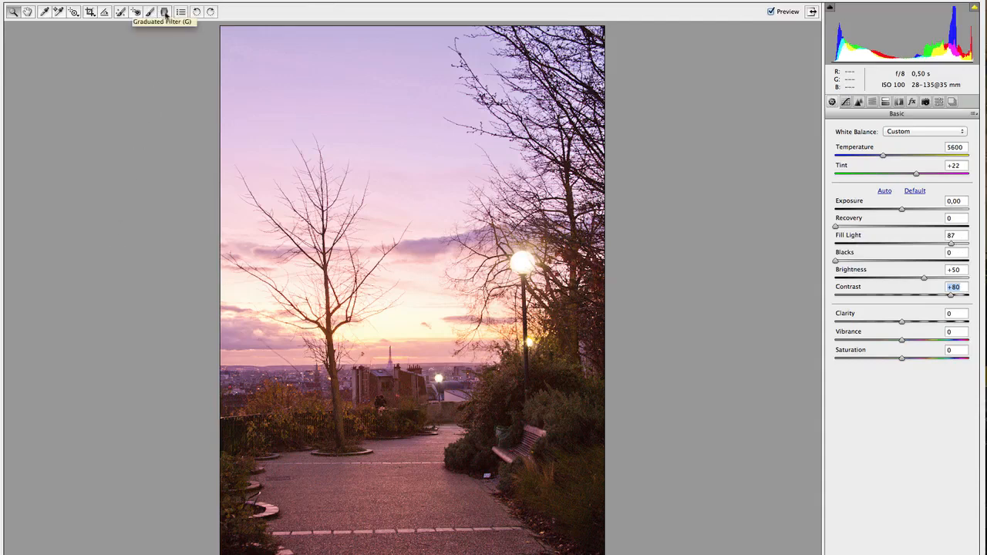
# Draw a graduated filter from the upper sky down to the start of the path, with Exposure -0.70 and no color.
pyautogui.click(164, 12)
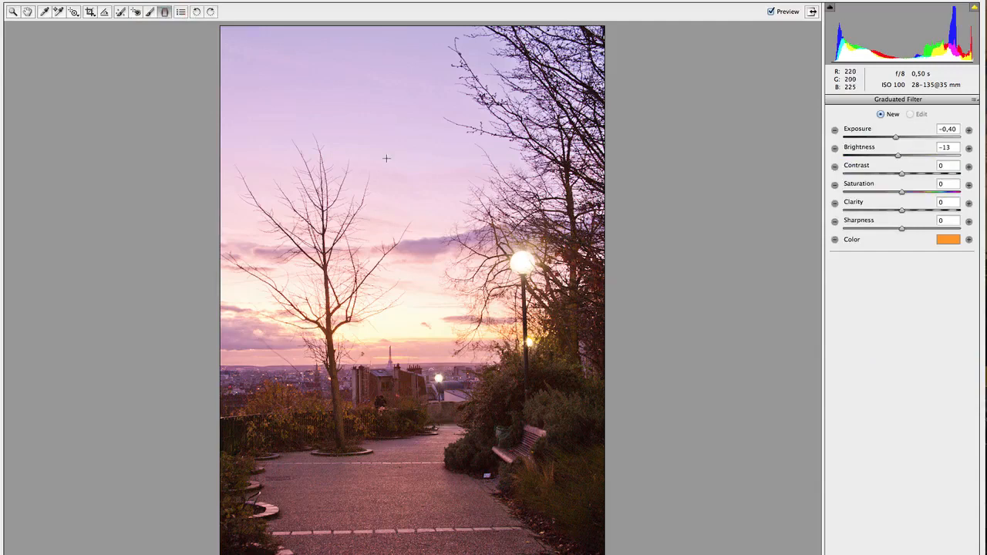
pyautogui.moveTo(388, 155); pyautogui.dragTo(396, 422)
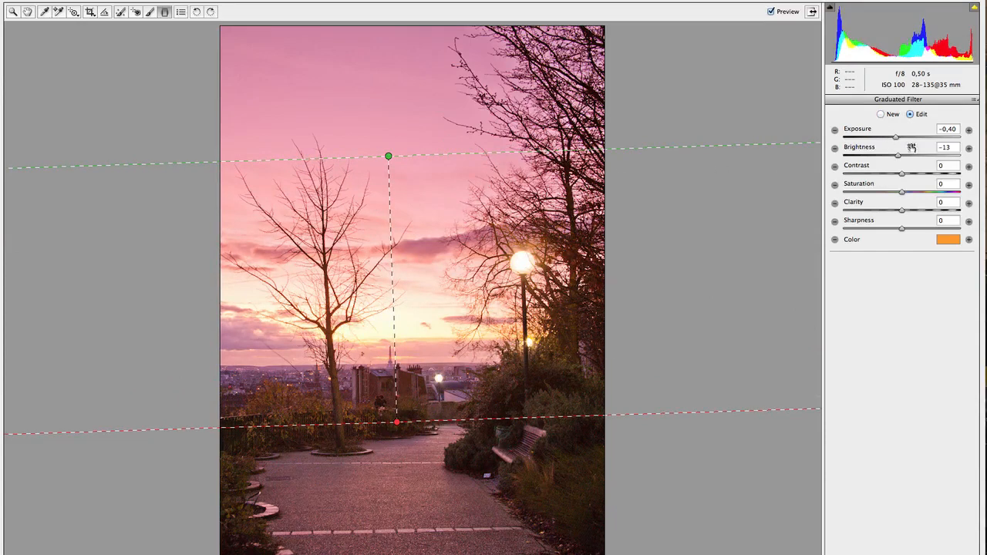
pyautogui.click(835, 131)
pyautogui.moveTo(901, 155); pyautogui.dragTo(891, 136)
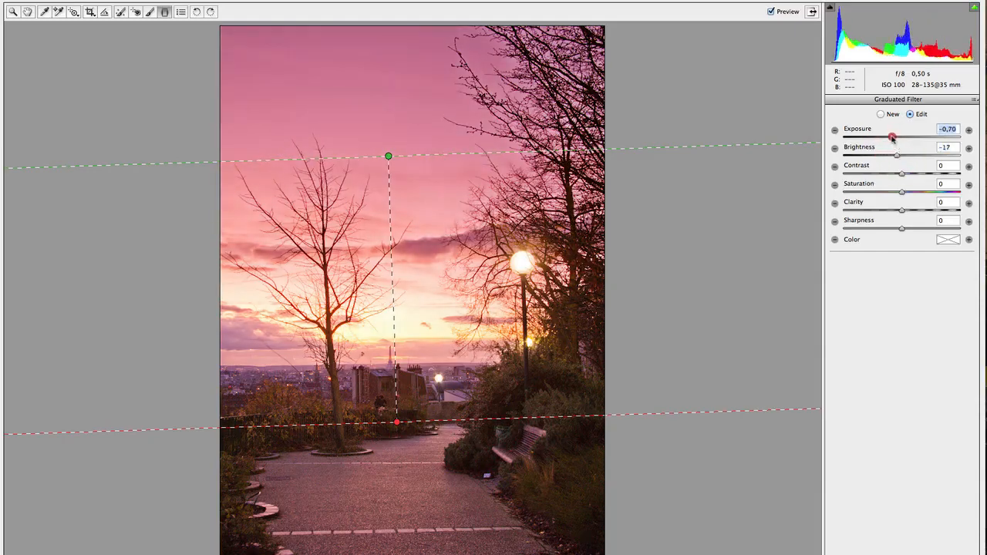
# Set the sky filter's Brightness to -30 and Saturation to +49, then leave the Graduated Filter.
pyautogui.click(896, 156)
pyautogui.moveTo(897, 156); pyautogui.dragTo(892, 156)
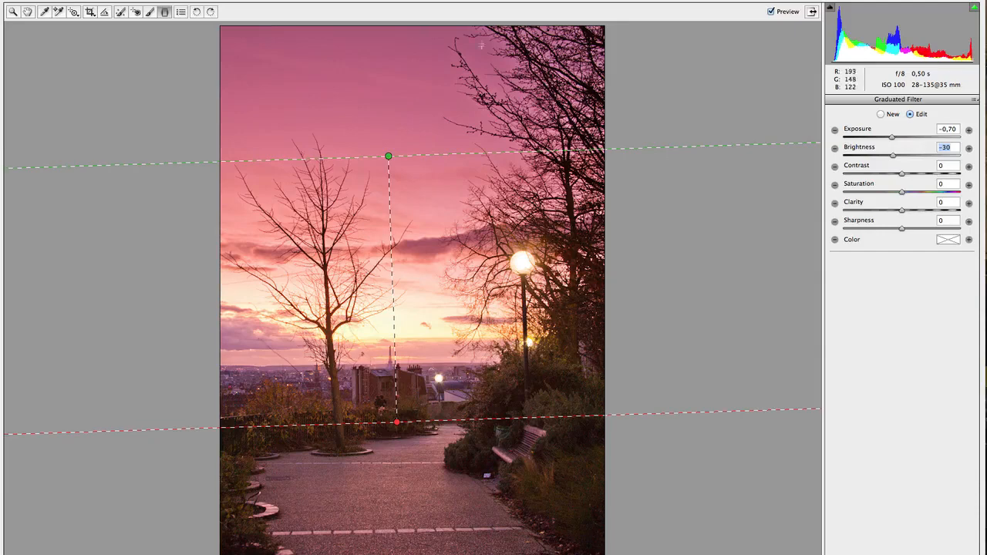
pyautogui.click(770, 12)
pyautogui.click(771, 12)
pyautogui.click(929, 192)
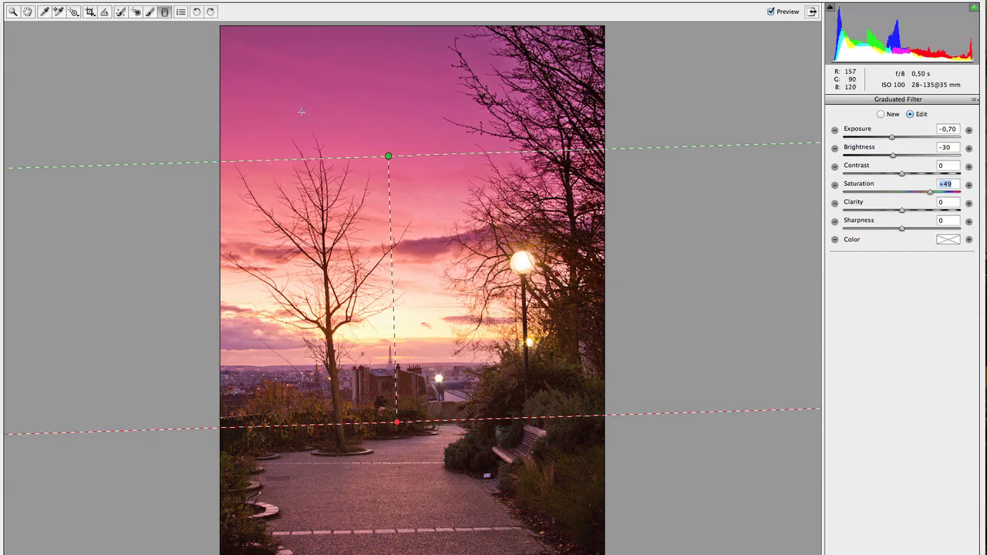
pyautogui.click(28, 11)
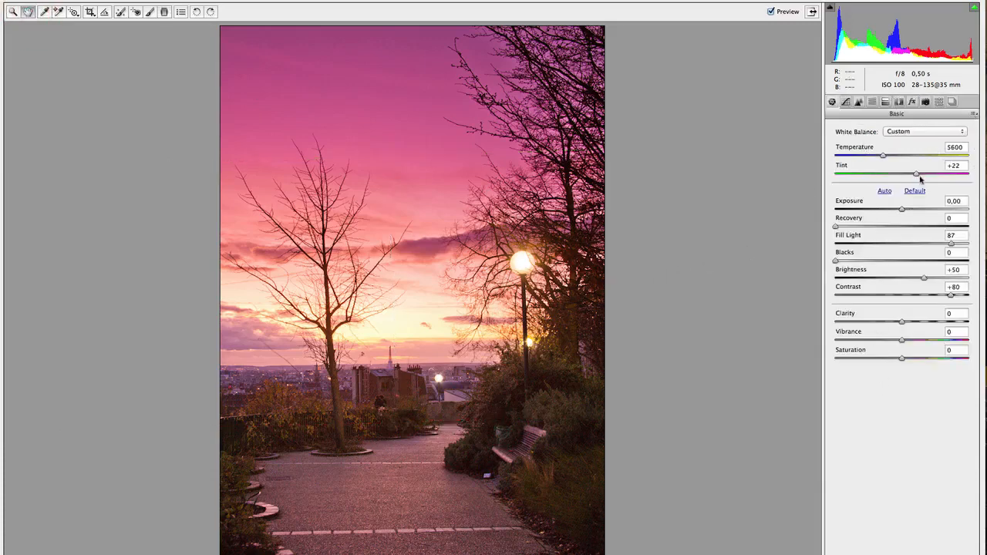
# Set the white balance to Temperature 6450 and Tint -6, and raise Contrast to +96.
pyautogui.moveTo(917, 177); pyautogui.dragTo(894, 158)
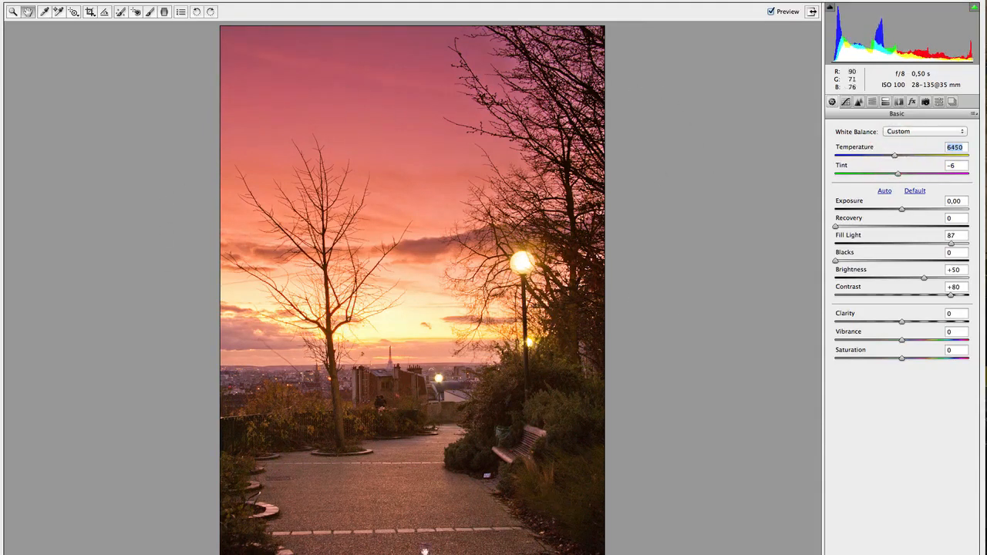
pyautogui.click(961, 295)
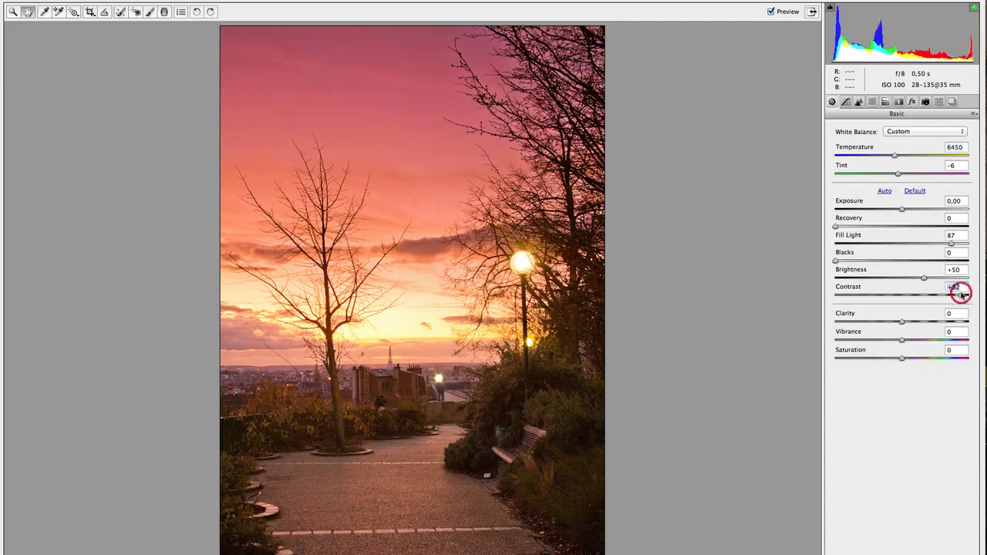
pyautogui.moveTo(961, 295); pyautogui.dragTo(964, 294)
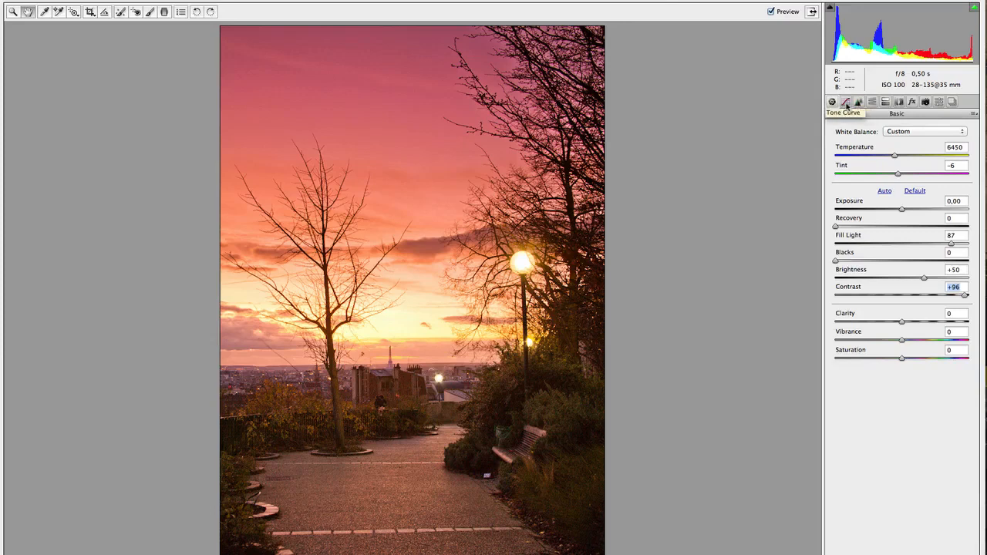
# Shape the parametric tone curve with Darks -14 and Lights +21, and compare the result with the preview off.
pyautogui.click(846, 103)
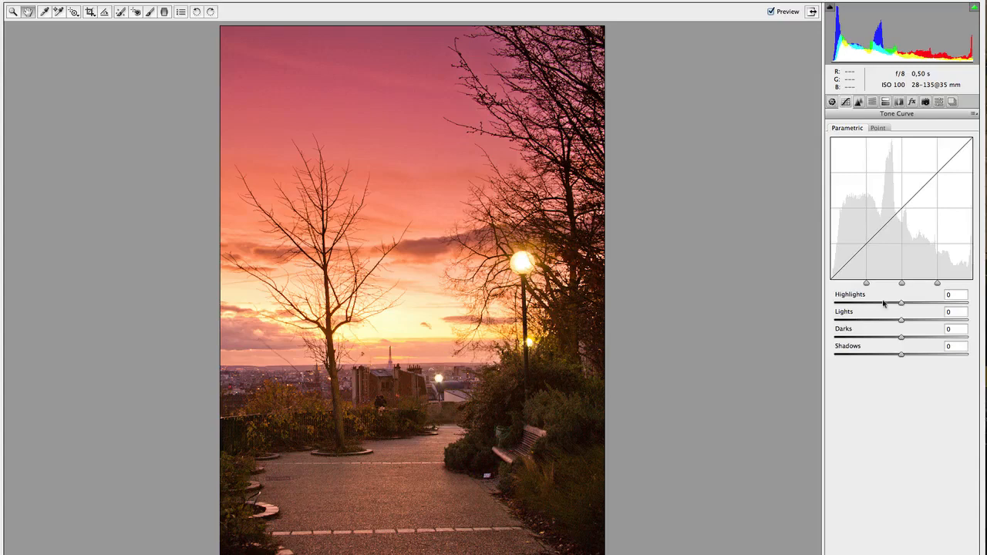
pyautogui.click(900, 338)
pyautogui.moveTo(900, 338); pyautogui.dragTo(892, 337)
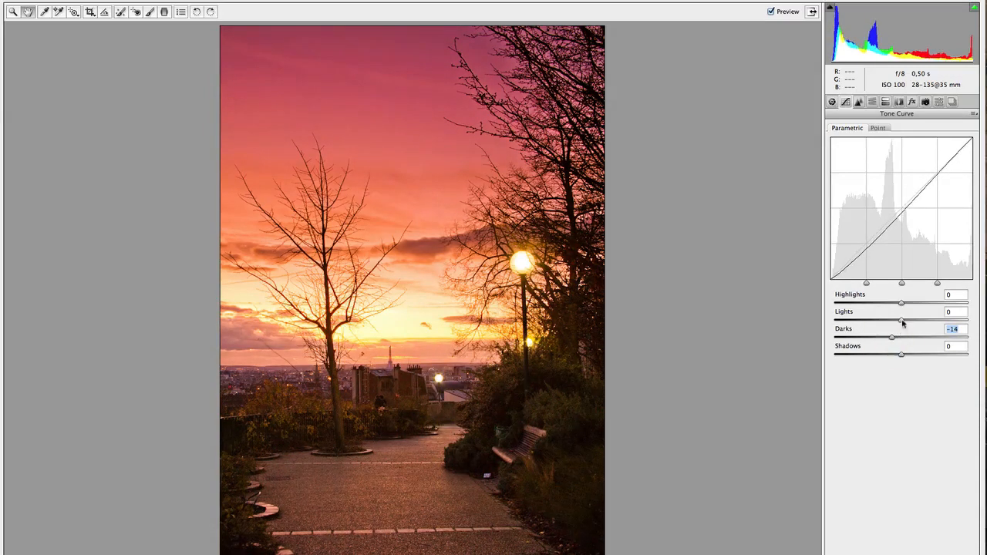
pyautogui.moveTo(902, 321); pyautogui.dragTo(915, 320)
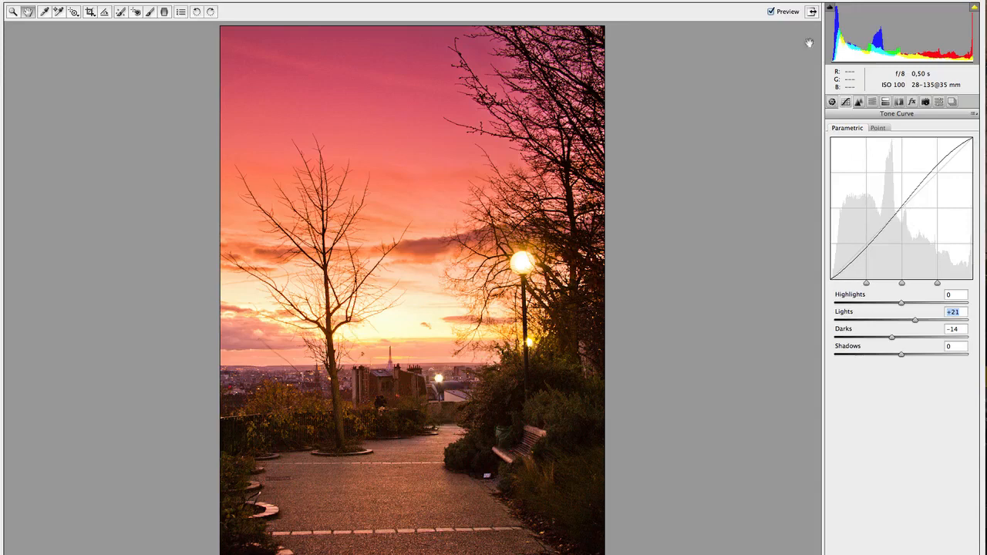
pyautogui.click(771, 11)
pyautogui.click(771, 12)
pyautogui.click(771, 12)
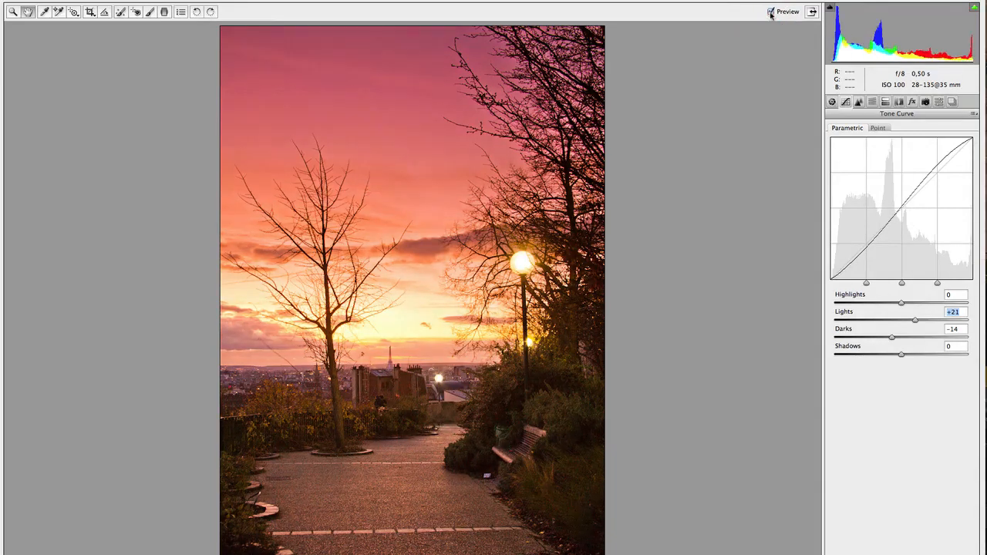
pyautogui.click(771, 11)
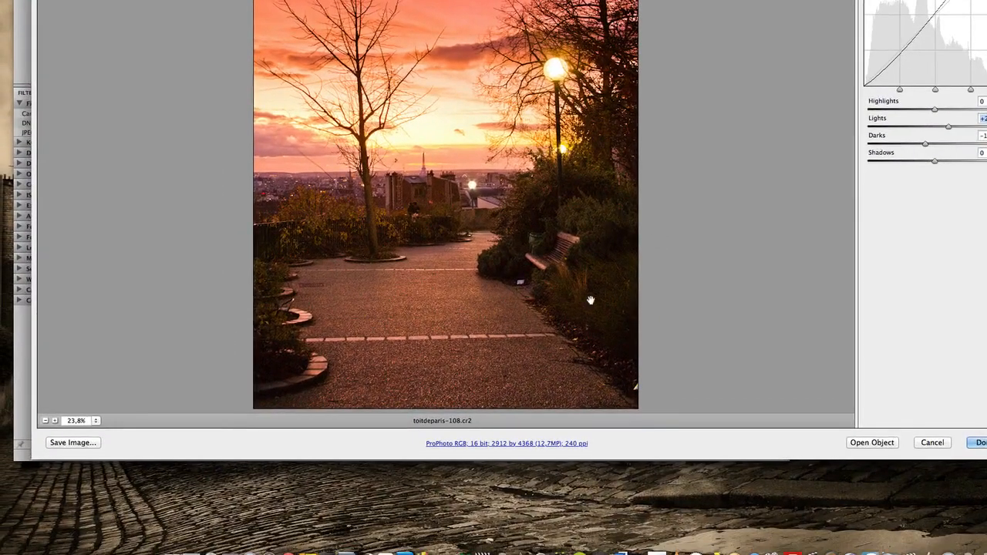
# Checking the rooftops and path at 100%, set noise reduction to Luminance 61 and Color 85, and sharpening Amount to 68.
pyautogui.click(95, 421)
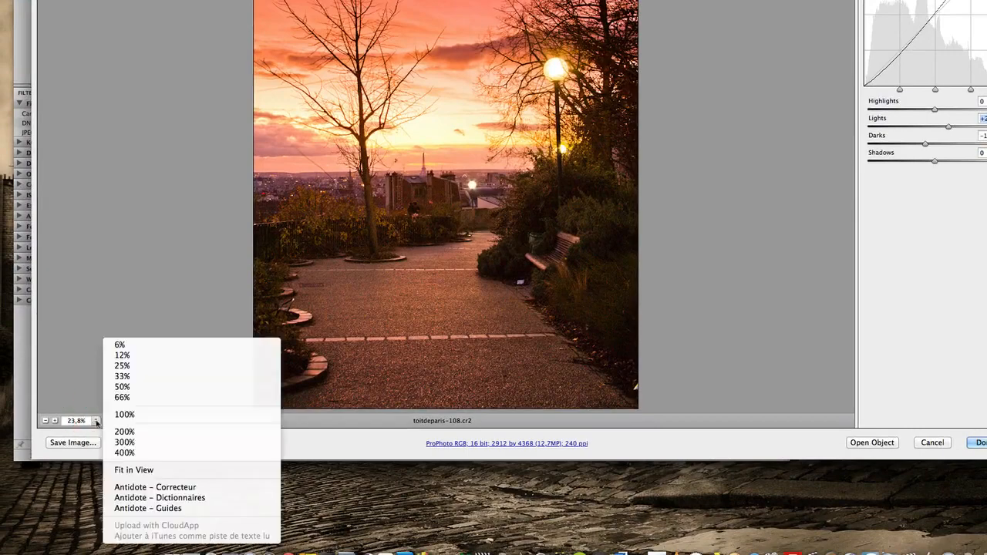
pyautogui.click(139, 414)
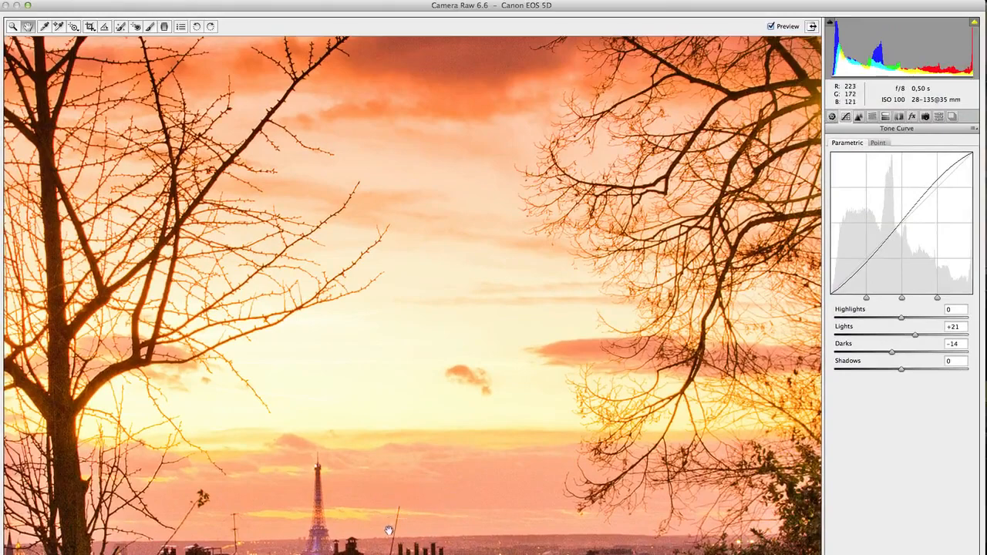
pyautogui.moveTo(389, 531); pyautogui.dragTo(441, 192)
pyautogui.moveTo(465, 397); pyautogui.dragTo(458, 345)
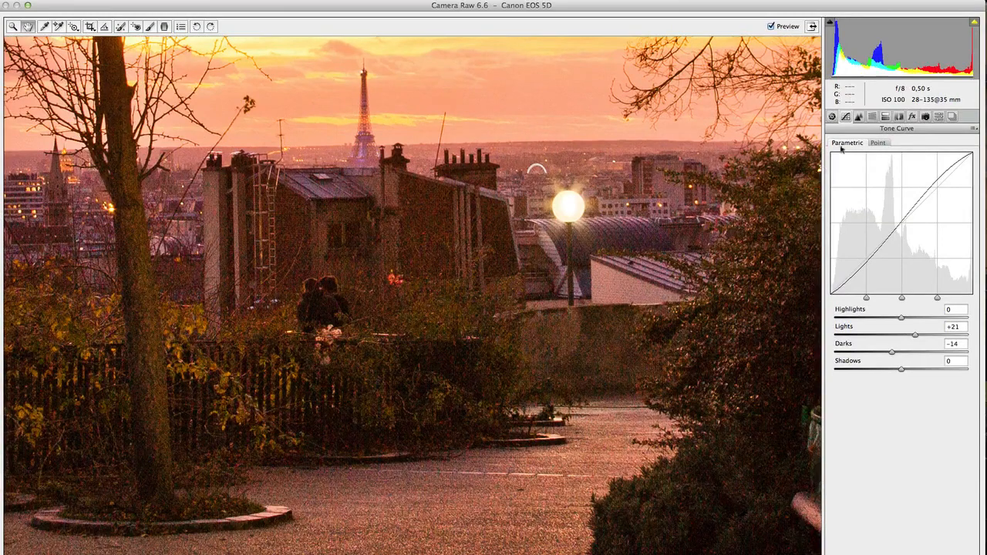
pyautogui.click(858, 117)
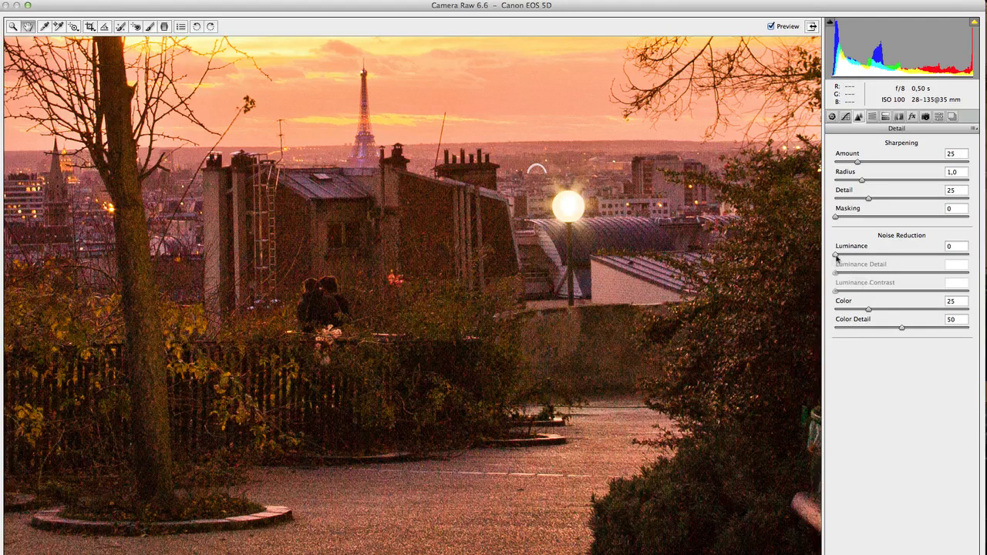
pyautogui.moveTo(836, 256); pyautogui.dragTo(916, 257)
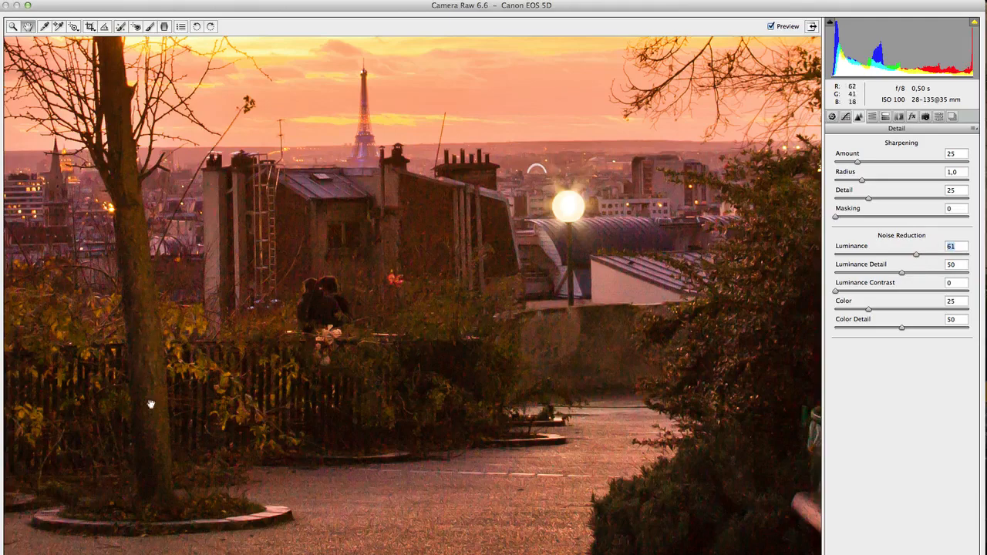
pyautogui.moveTo(868, 312); pyautogui.dragTo(949, 307)
pyautogui.click(771, 27)
pyautogui.click(771, 27)
pyautogui.moveTo(859, 165); pyautogui.dragTo(896, 167)
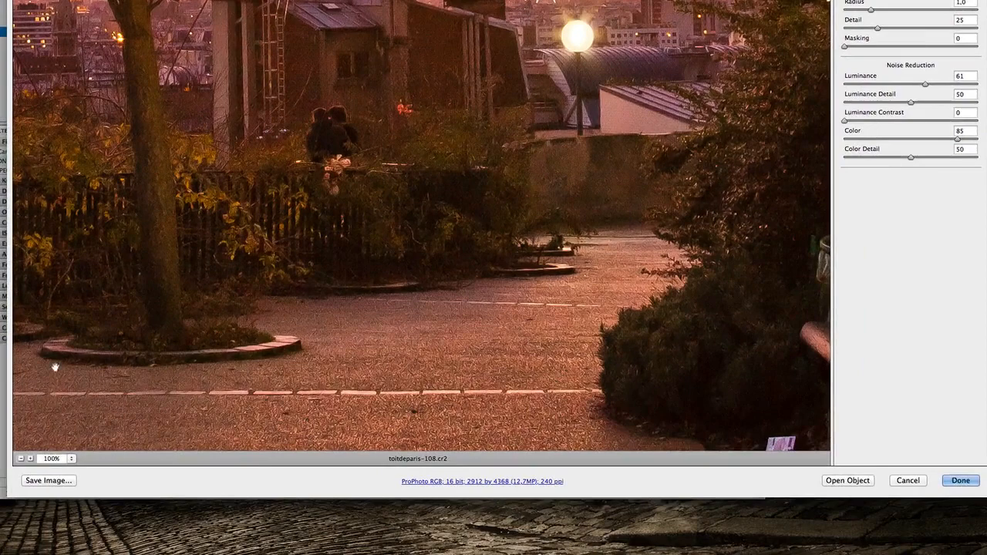
# Warm the whole photo's white balance to Temperature 7600 and Tint +3.
pyautogui.click(72, 459)
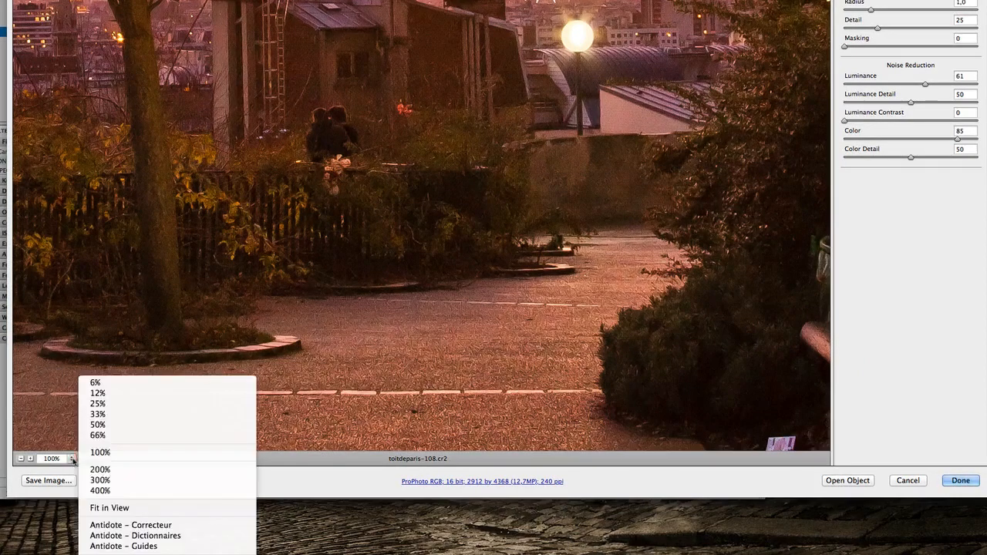
pyautogui.click(132, 509)
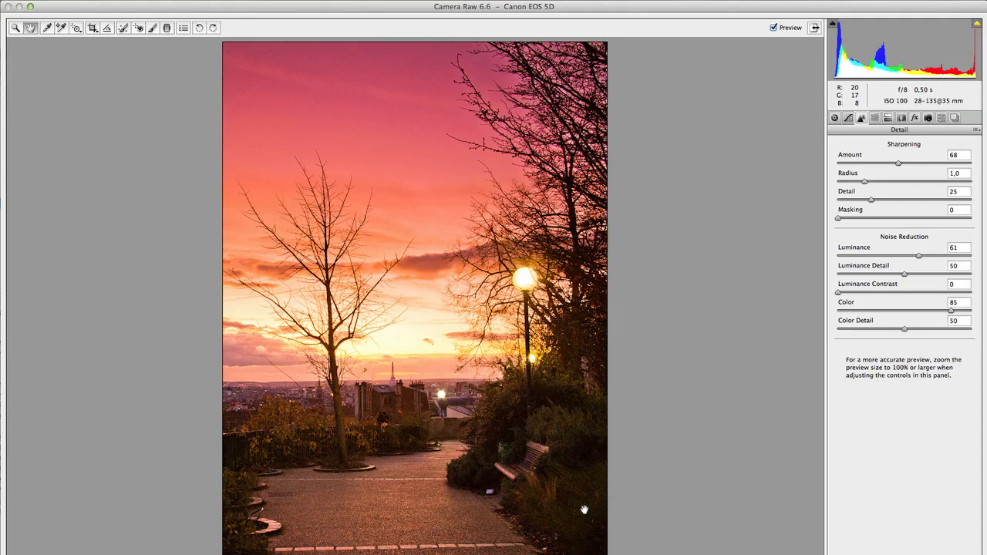
pyautogui.click(834, 117)
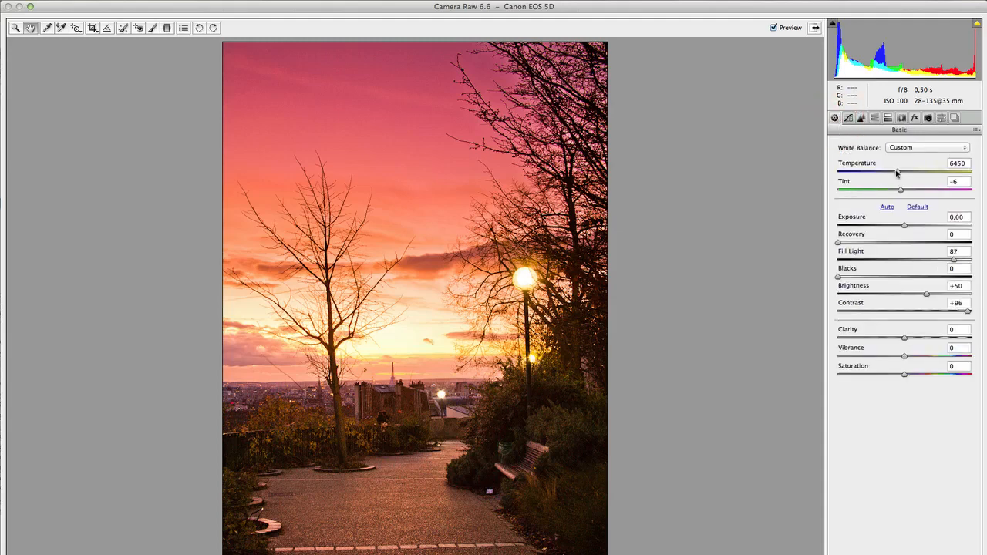
pyautogui.moveTo(898, 175); pyautogui.dragTo(908, 192)
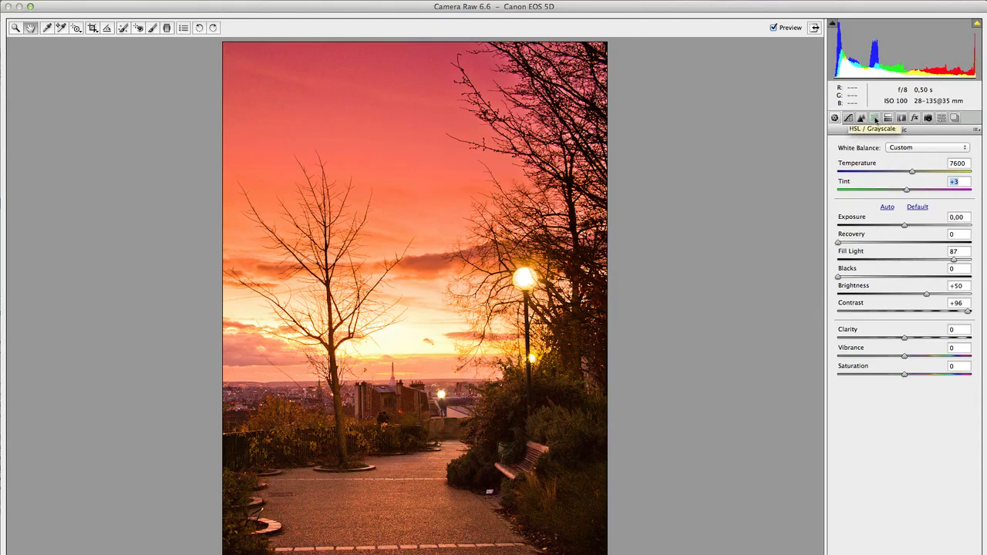
# Shift the hue of the Reds to +34 in the HSL adjustments.
pyautogui.click(875, 118)
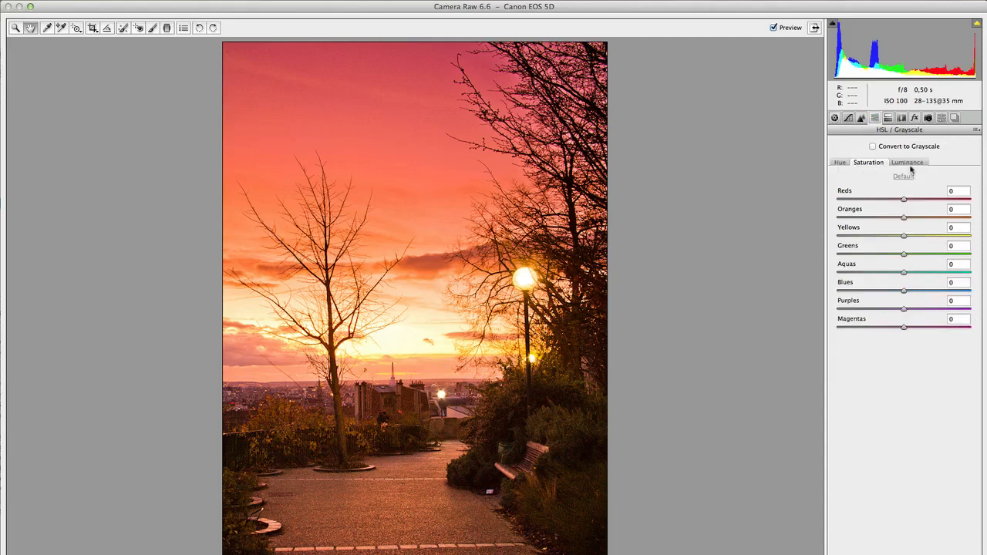
pyautogui.click(840, 163)
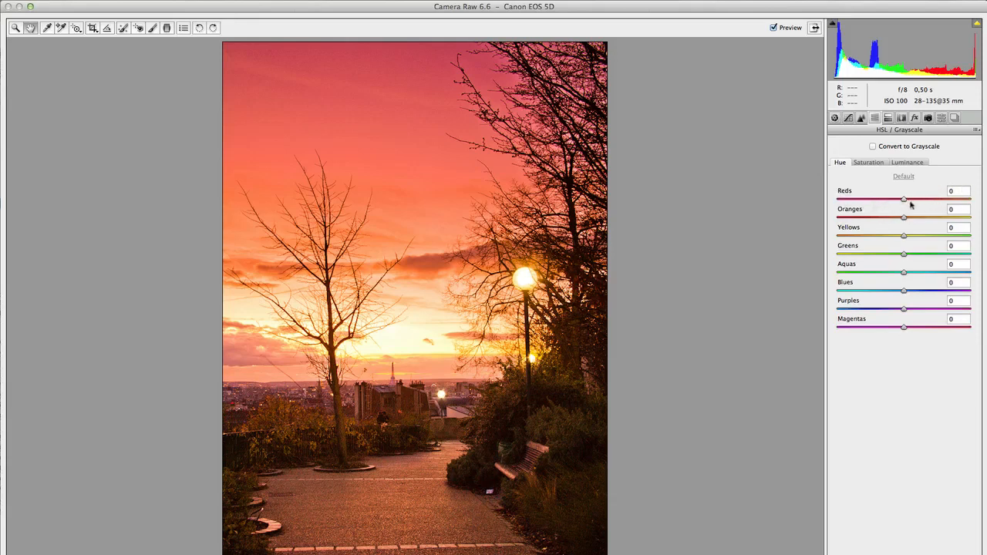
pyautogui.moveTo(905, 201); pyautogui.dragTo(927, 201)
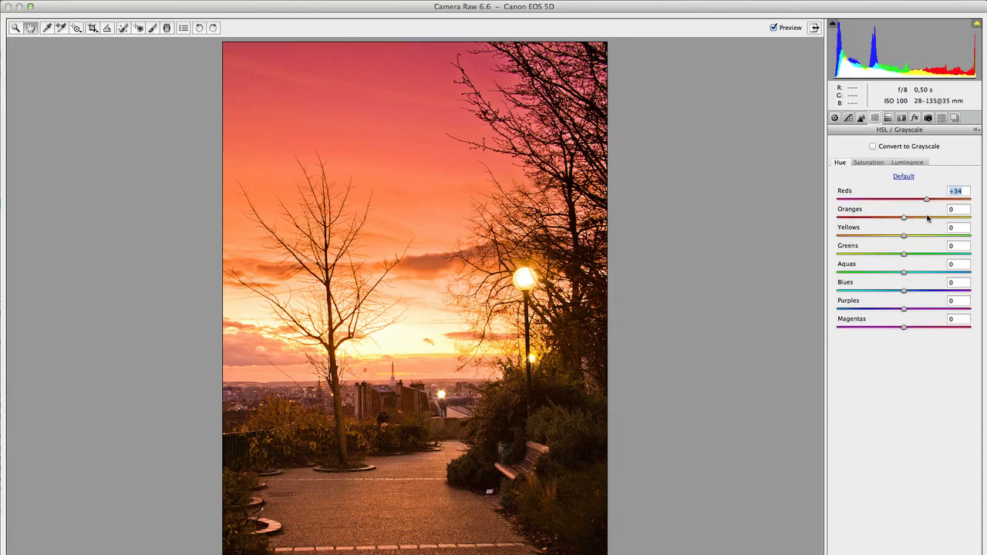
# Shift the hue of the Oranges to +19 in the HSL adjustments and compare the result with the preview off.
pyautogui.moveTo(905, 219); pyautogui.dragTo(923, 218)
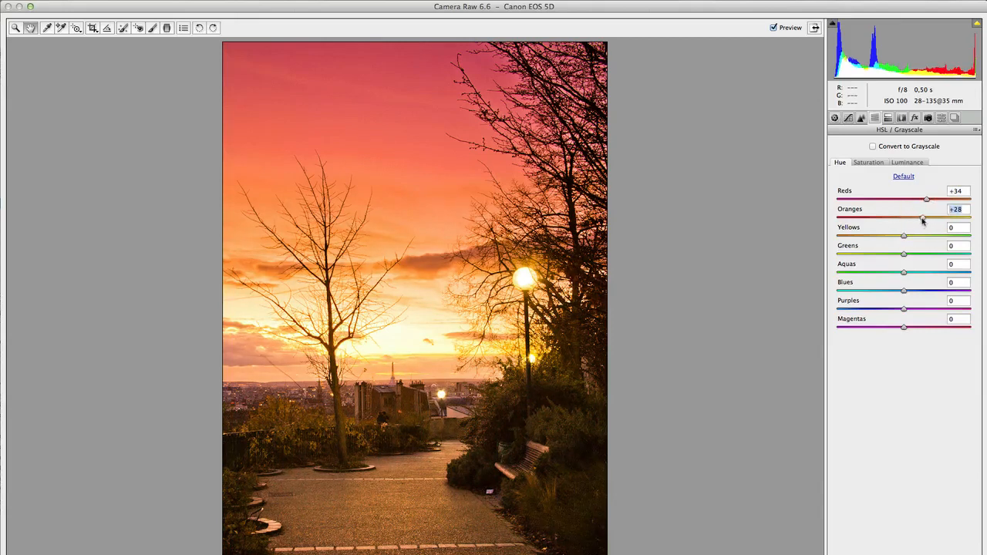
pyautogui.moveTo(922, 220); pyautogui.dragTo(916, 218)
pyautogui.click(772, 27)
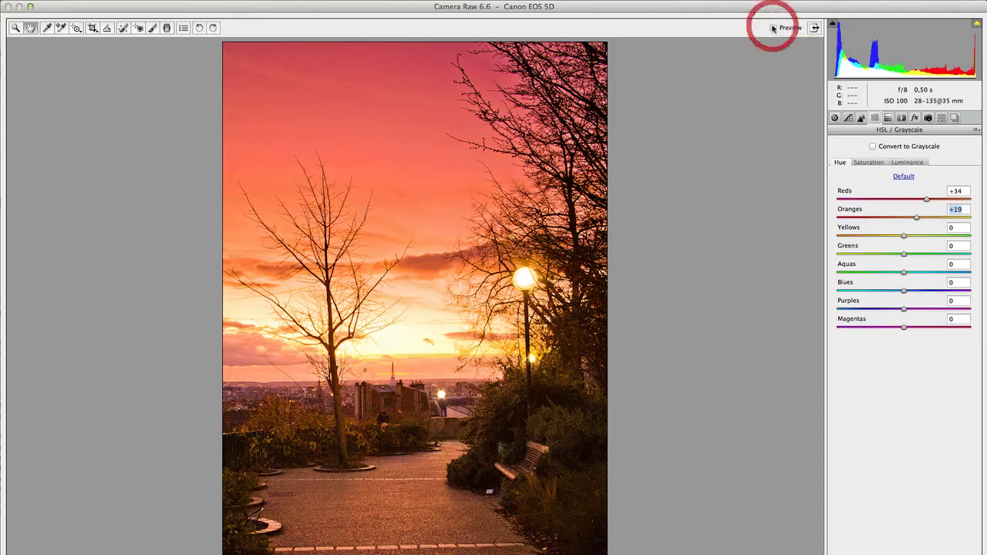
pyautogui.click(772, 28)
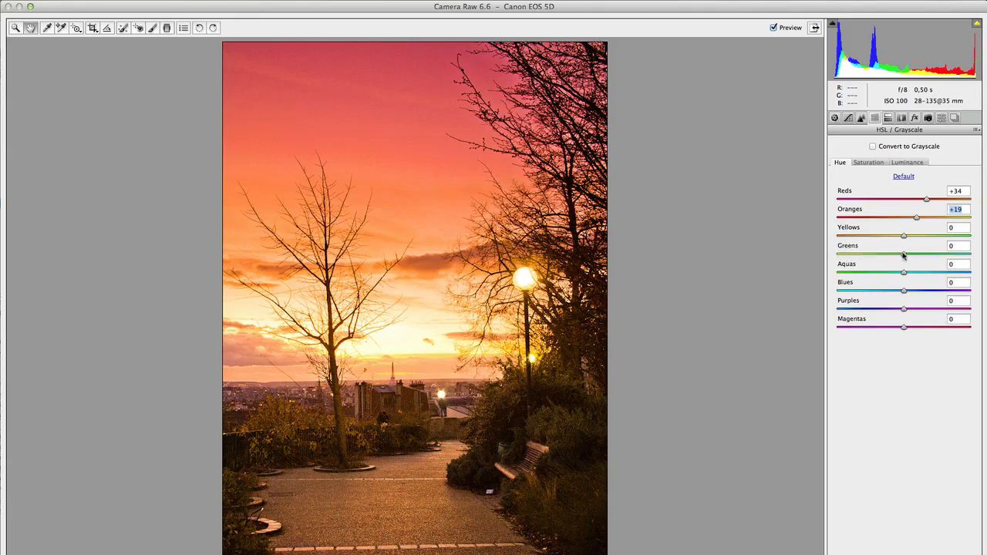
# Try shifting the hue of the Greens to +42 and +21, comparing with the preview off, and reset it to 0.
pyautogui.moveTo(903, 256); pyautogui.dragTo(931, 256)
pyautogui.click(774, 28)
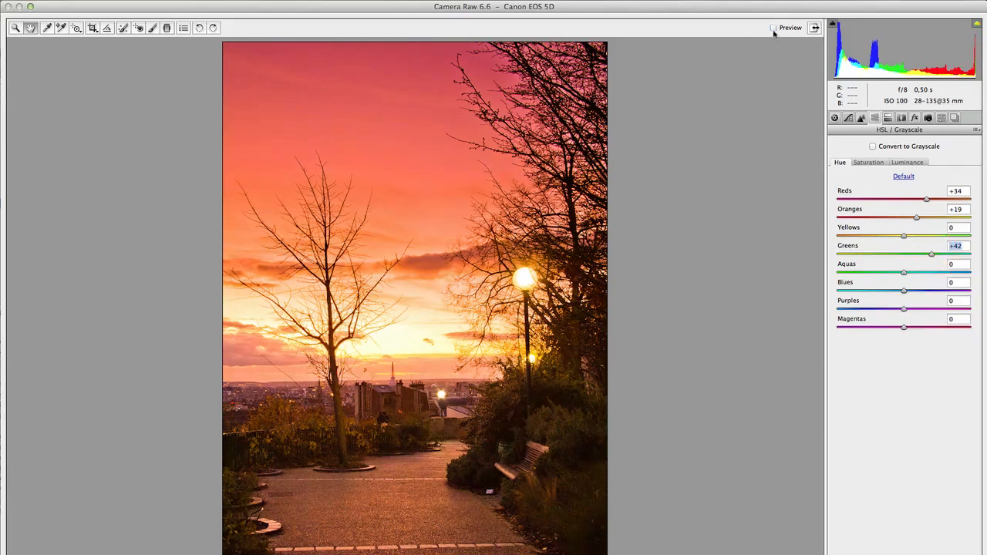
pyautogui.click(773, 28)
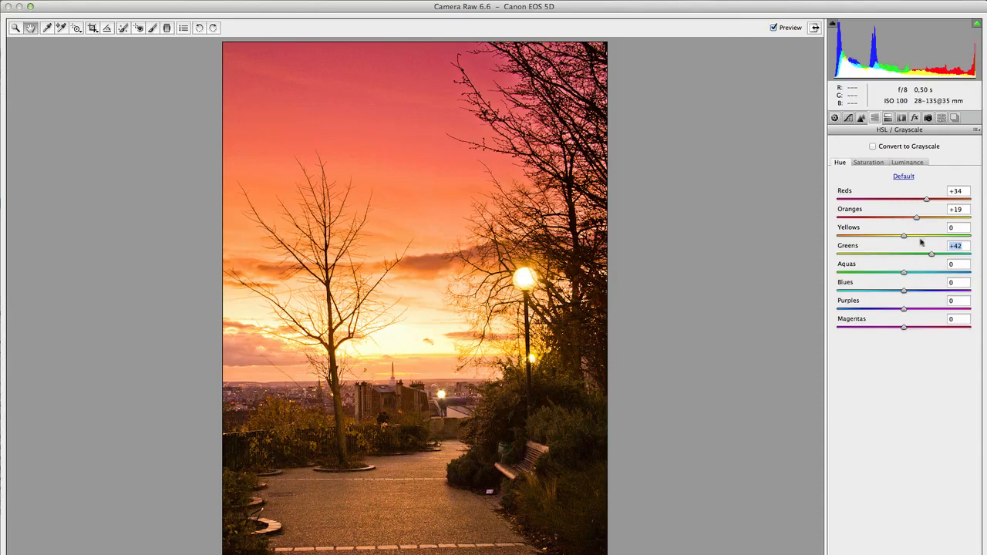
pyautogui.moveTo(930, 254)
pyautogui.mouseDown()
pyautogui.moveTo(874, 254)
pyautogui.moveTo(918, 258)
pyautogui.mouseUp()
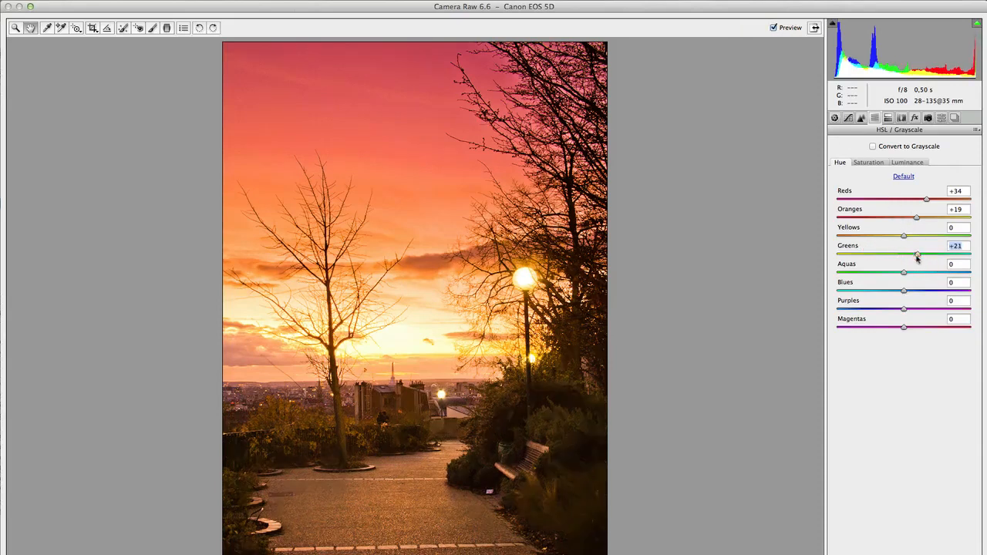
pyautogui.doubleClick(918, 258)
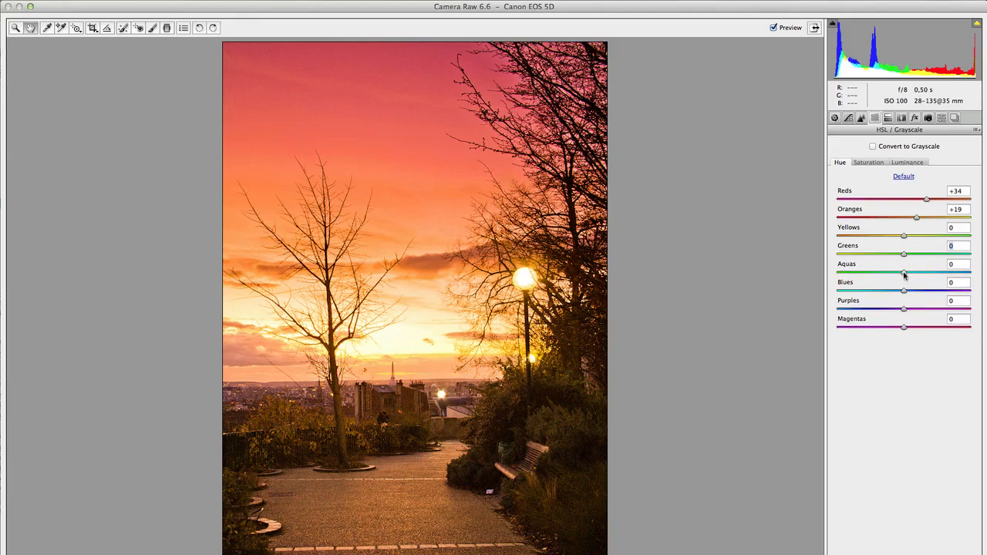
# Shift the hue of the Aquas to +23 and the Blues to +20, and reset the Purples after previewing them at +33.
pyautogui.moveTo(905, 275); pyautogui.dragTo(921, 275)
pyautogui.moveTo(902, 290); pyautogui.dragTo(917, 293)
pyautogui.moveTo(901, 308); pyautogui.dragTo(925, 309)
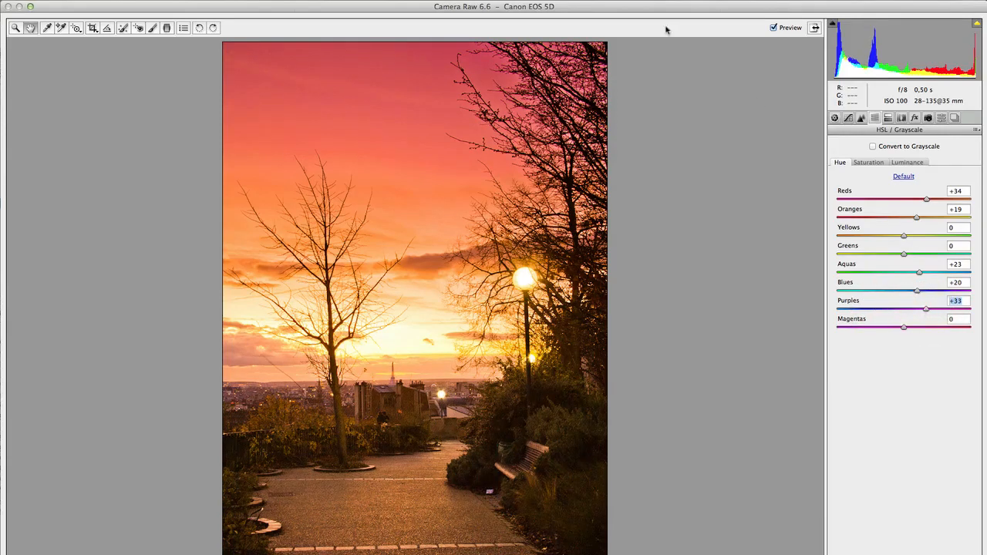
pyautogui.click(773, 27)
pyautogui.click(774, 28)
pyautogui.doubleClick(926, 311)
# Try raising the saturation of the Greens to +48 and the Aquas to +41, and reset both to 0.
pyautogui.click(868, 163)
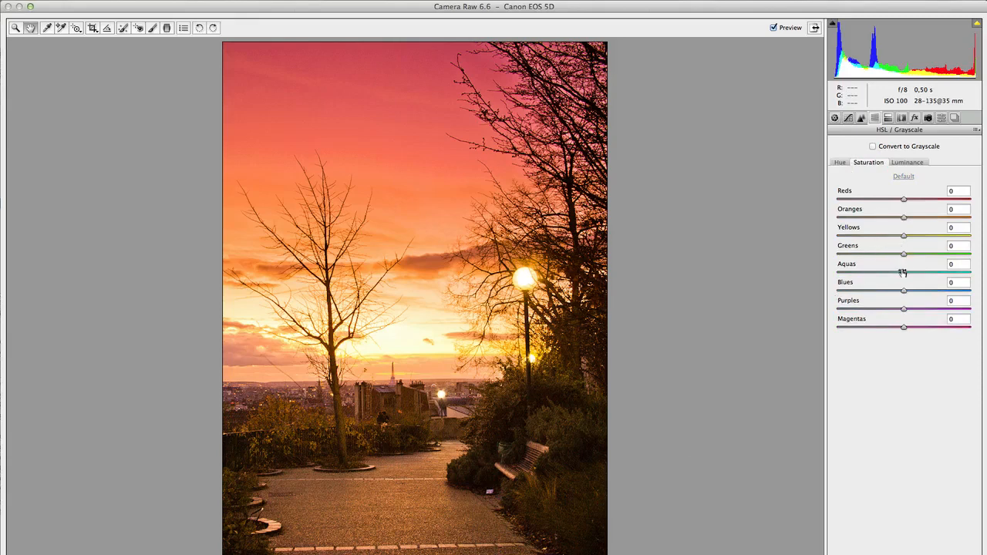
pyautogui.moveTo(902, 255); pyautogui.dragTo(937, 256)
pyautogui.moveTo(906, 275); pyautogui.dragTo(932, 274)
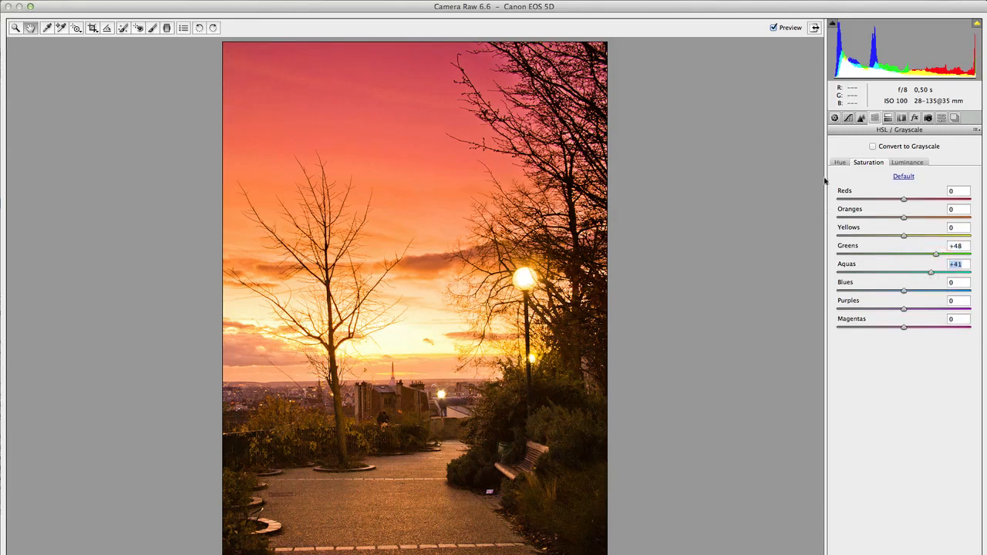
pyautogui.click(774, 27)
pyautogui.doubleClick(934, 254)
pyautogui.doubleClick(930, 274)
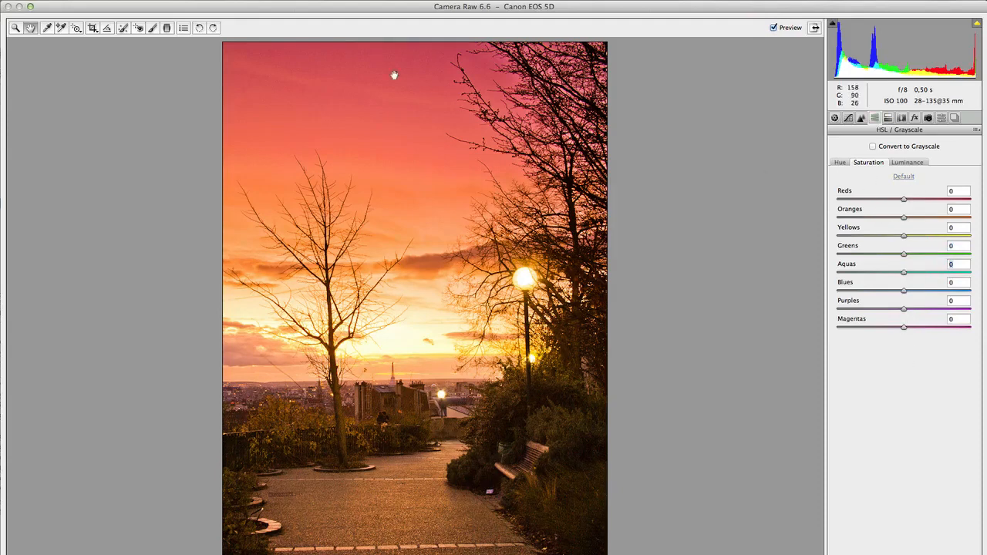
# Try lowering the saturation of the Reds to -61 and the Oranges to -30 and -100, resetting each to 0.
pyautogui.moveTo(903, 200); pyautogui.dragTo(863, 200)
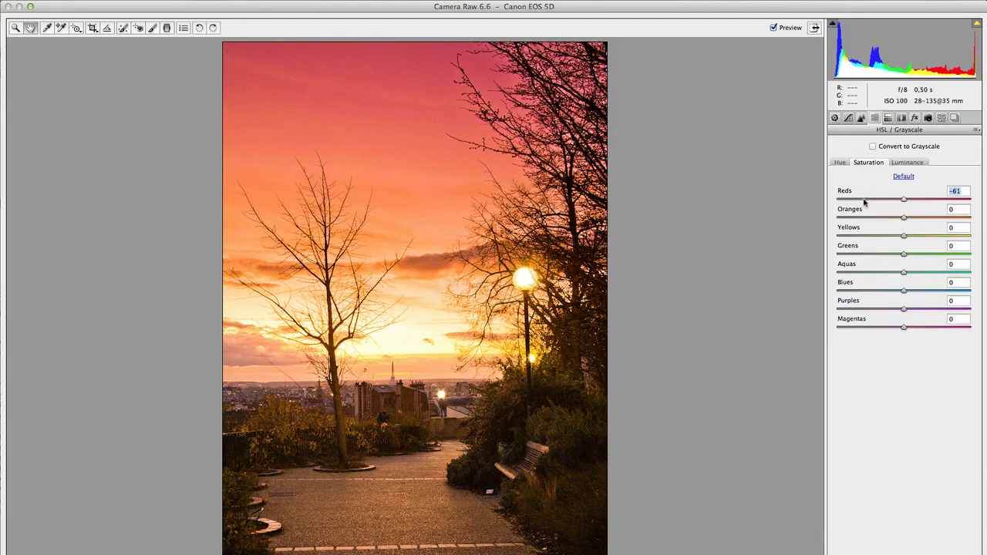
pyautogui.doubleClick(864, 200)
pyautogui.moveTo(903, 219); pyautogui.dragTo(879, 221)
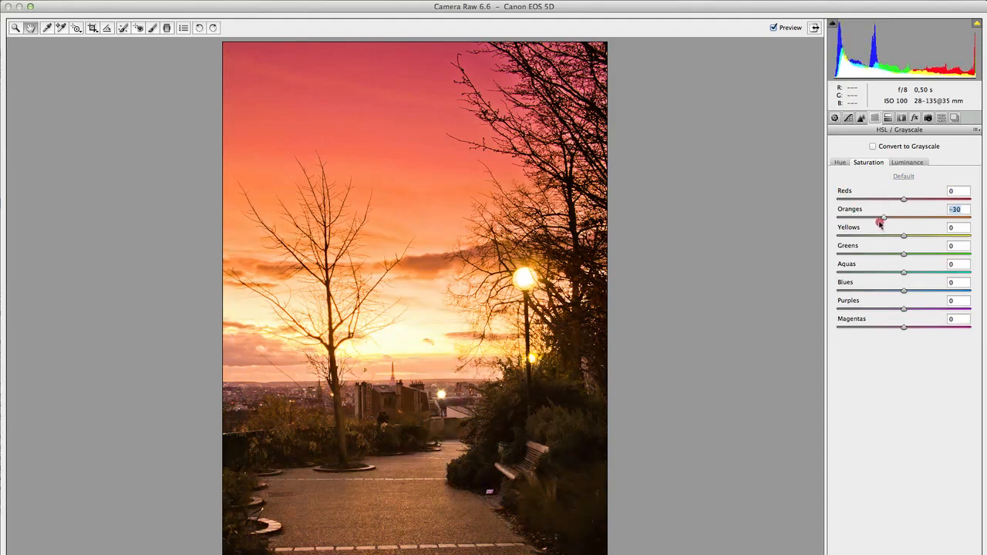
pyautogui.doubleClick(879, 220)
pyautogui.click(834, 219)
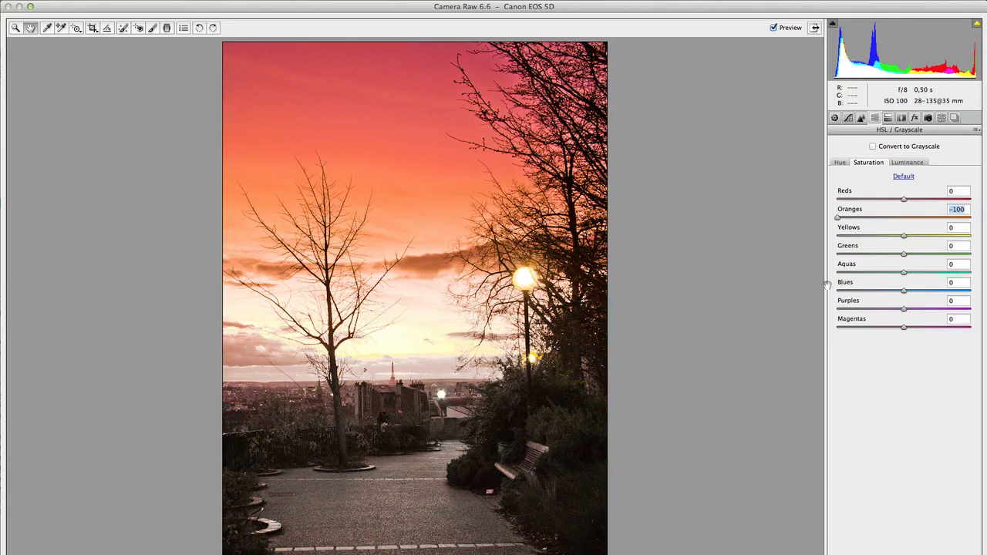
pyautogui.doubleClick(839, 219)
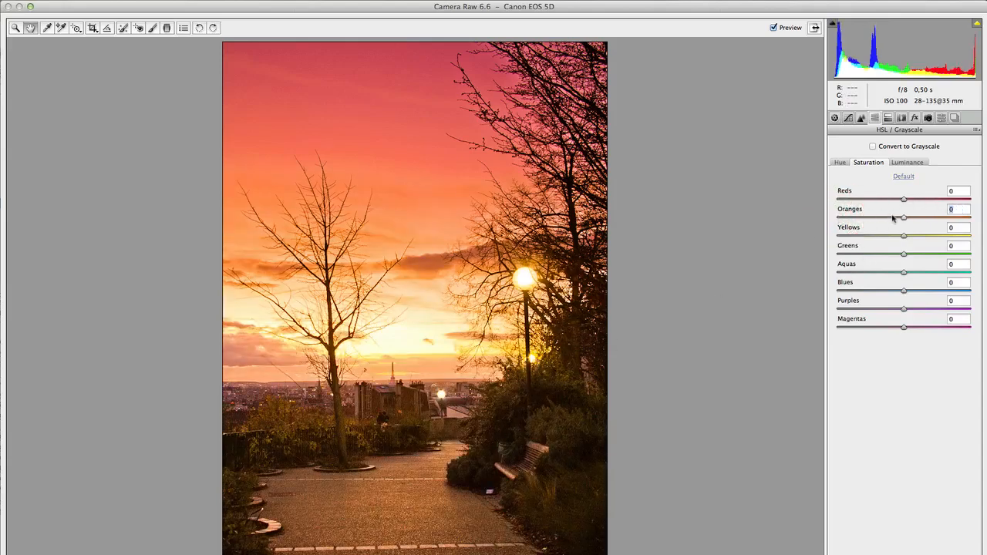
# Try lowering the saturation of the Purples to -68 and reset the Purples and Magentas to 0.
pyautogui.moveTo(905, 329); pyautogui.dragTo(858, 309)
pyautogui.doubleClick(905, 330)
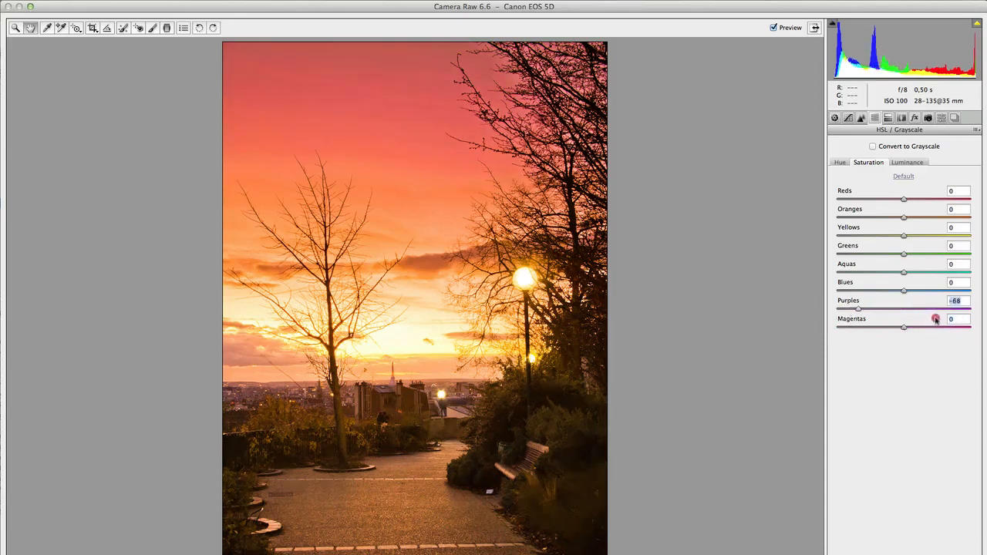
pyautogui.moveTo(935, 318); pyautogui.dragTo(905, 310)
pyautogui.doubleClick(905, 310)
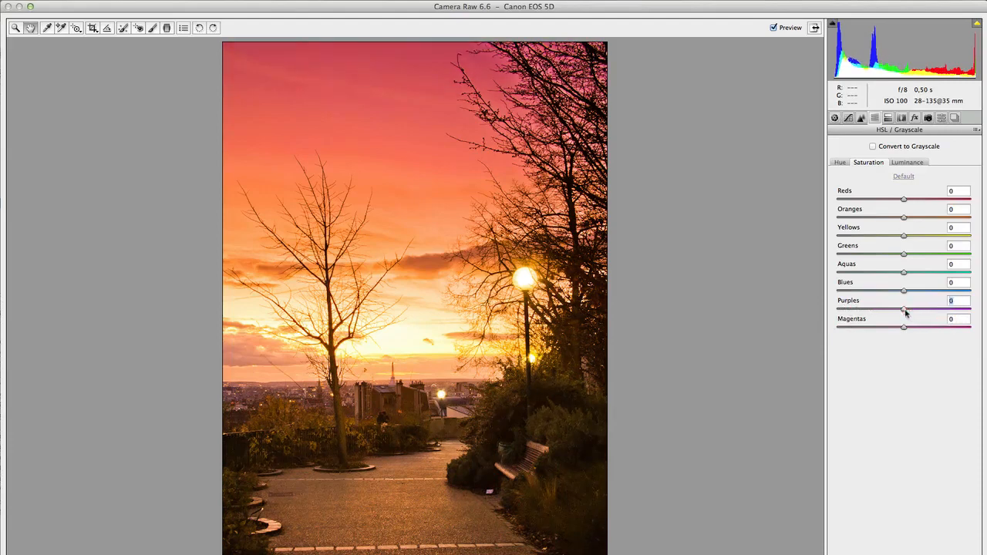
pyautogui.hotkey('shift', 'x')
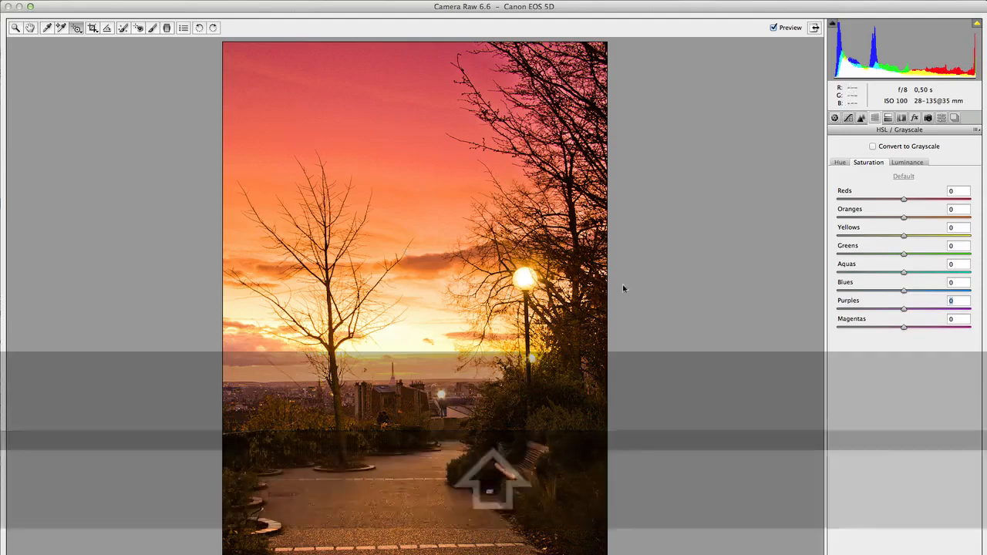
# Desaturate the upper sky with the Targeted Adjustment tool to Reds -6, compare with the preview off, and set the Magentas saturation to -68.
pyautogui.click(77, 29)
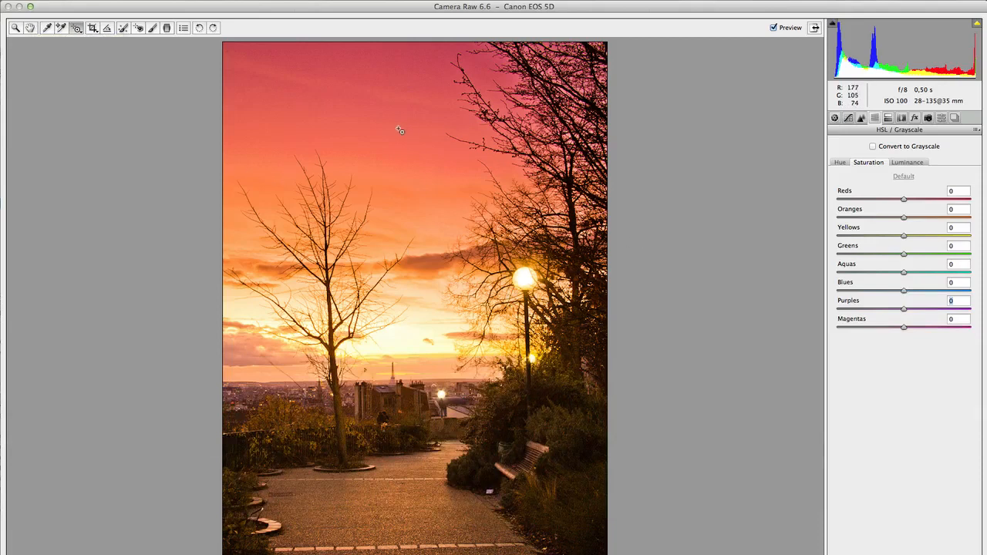
pyautogui.click(344, 107)
pyautogui.moveTo(343, 107); pyautogui.dragTo(351, 164)
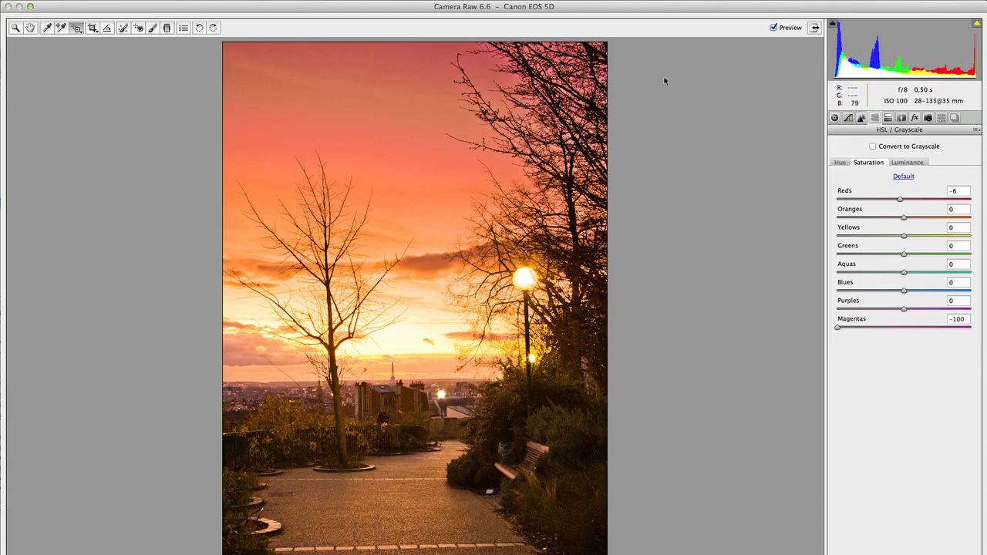
pyautogui.click(775, 28)
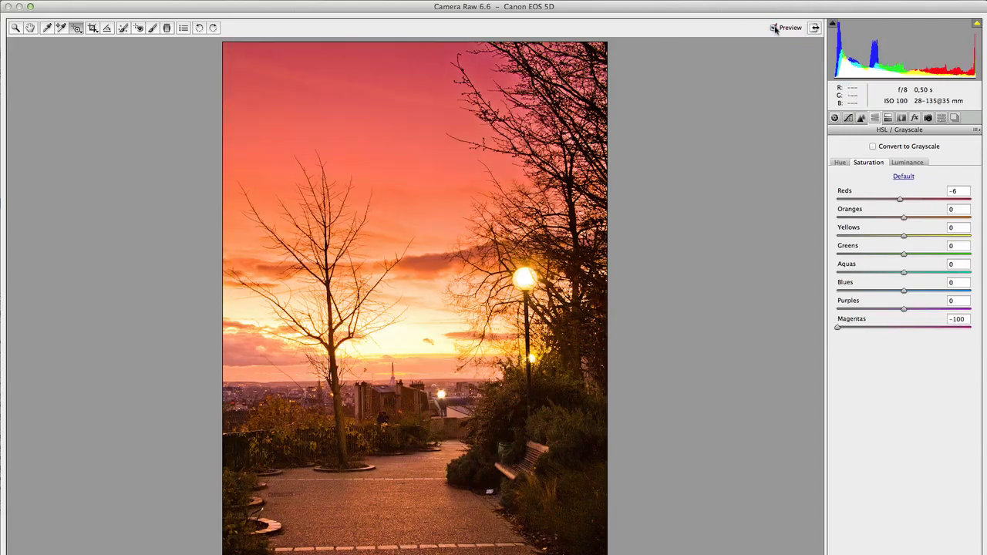
pyautogui.click(773, 29)
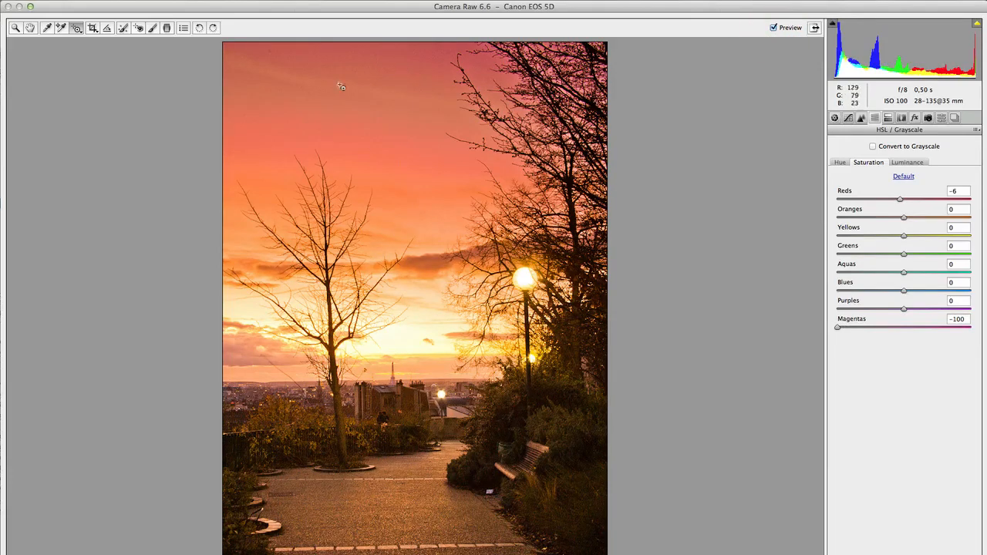
pyautogui.click(851, 329)
pyautogui.moveTo(856, 330); pyautogui.dragTo(858, 329)
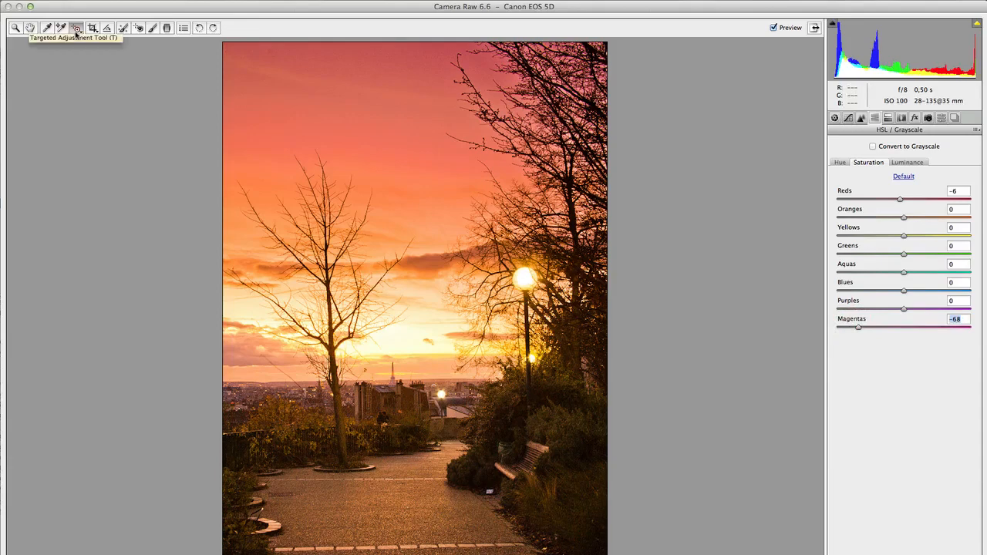
# Darken the sunset colors in the HSL luminance adjustments with Reds -25, Oranges -15 and Yellows -13.
pyautogui.click(906, 162)
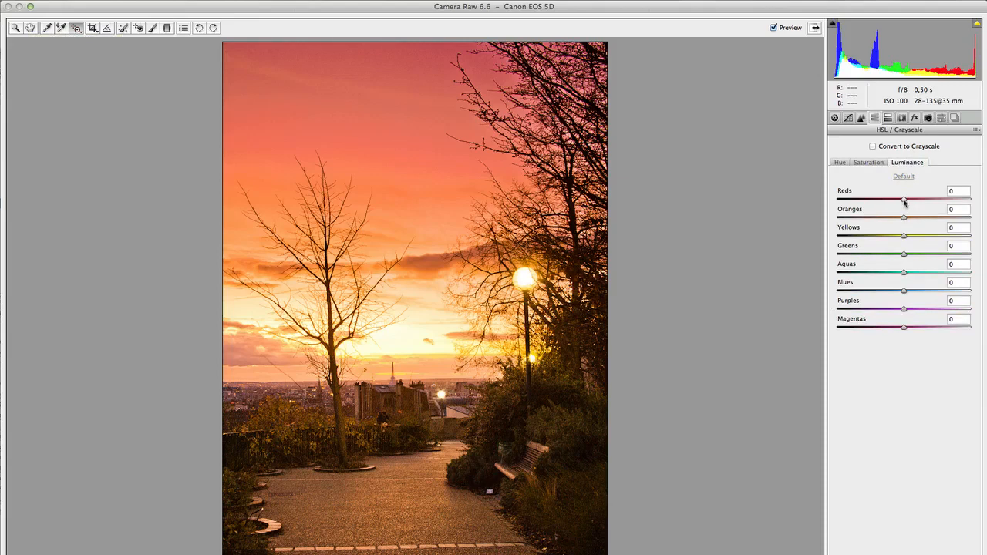
pyautogui.moveTo(904, 201); pyautogui.dragTo(877, 199)
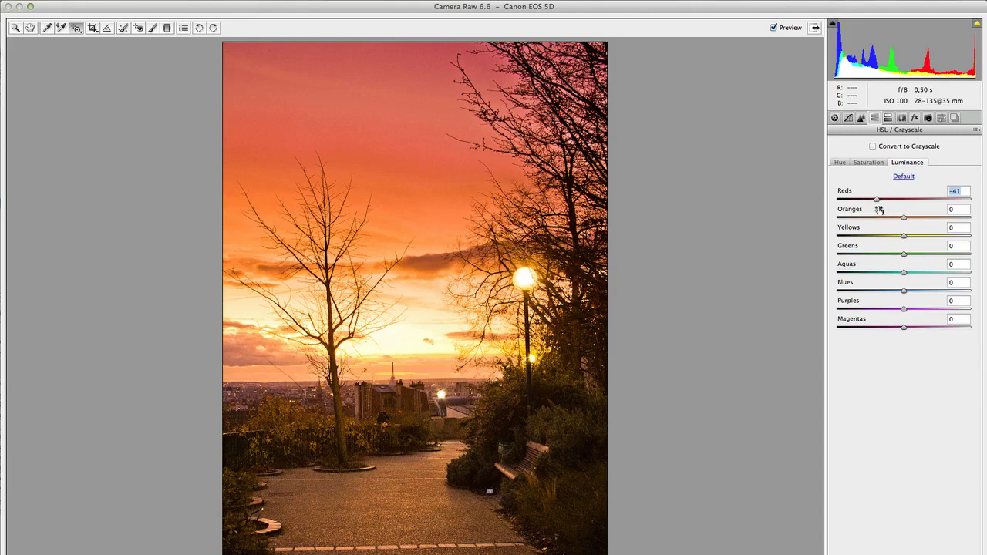
pyautogui.moveTo(904, 220)
pyautogui.mouseDown()
pyautogui.moveTo(888, 221)
pyautogui.moveTo(893, 236)
pyautogui.mouseUp()
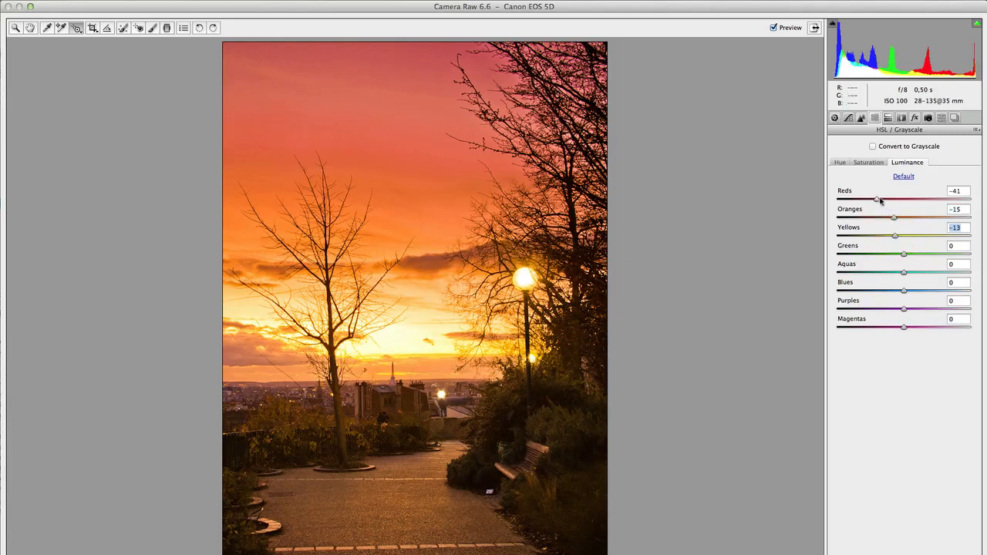
pyautogui.moveTo(875, 199); pyautogui.dragTo(882, 200)
pyautogui.moveTo(882, 201)
pyautogui.mouseDown()
pyautogui.moveTo(922, 201)
pyautogui.moveTo(888, 196)
pyautogui.mouseUp()
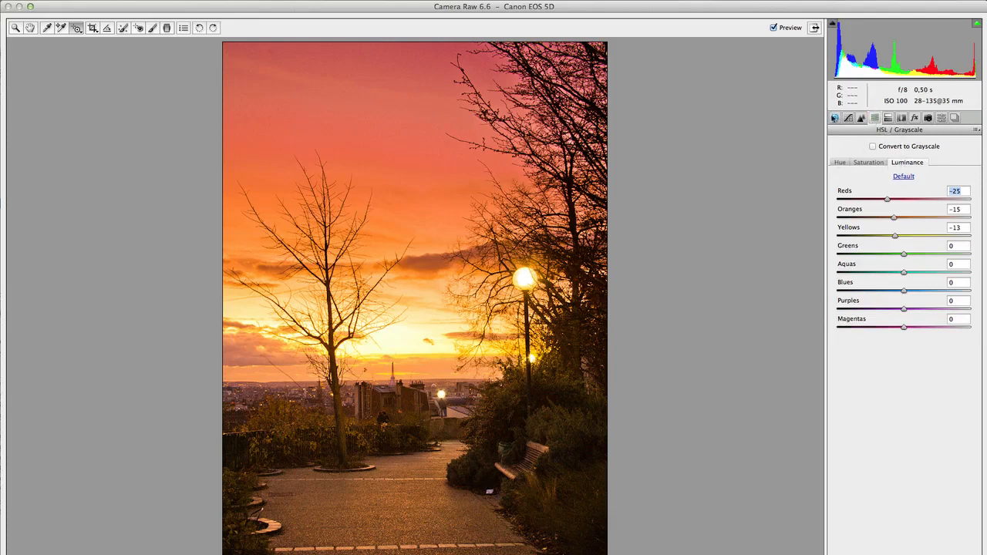
# Set Blacks to 6 in the basic adjustments and compare the photo with its unprocessed version.
pyautogui.click(834, 117)
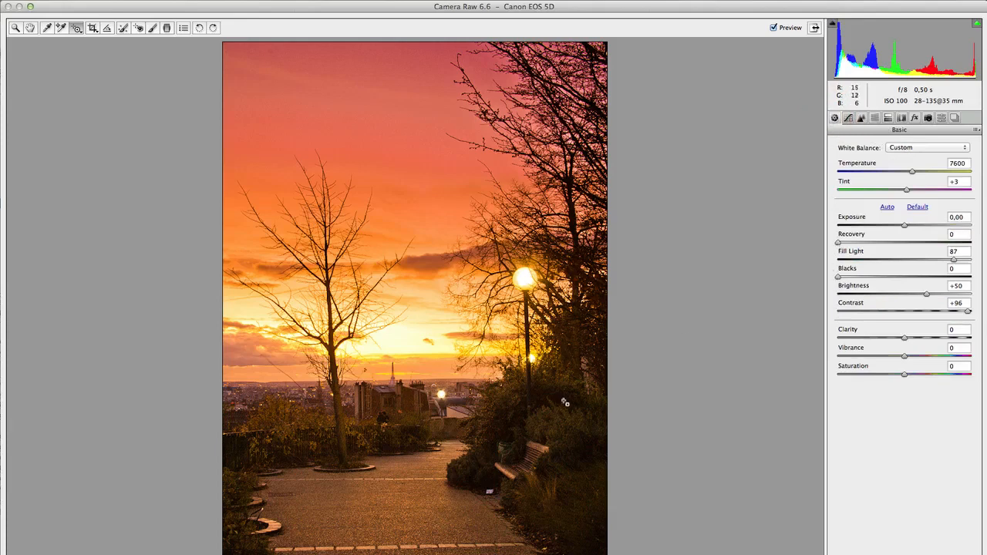
pyautogui.click(837, 276)
pyautogui.moveTo(837, 276); pyautogui.dragTo(841, 277)
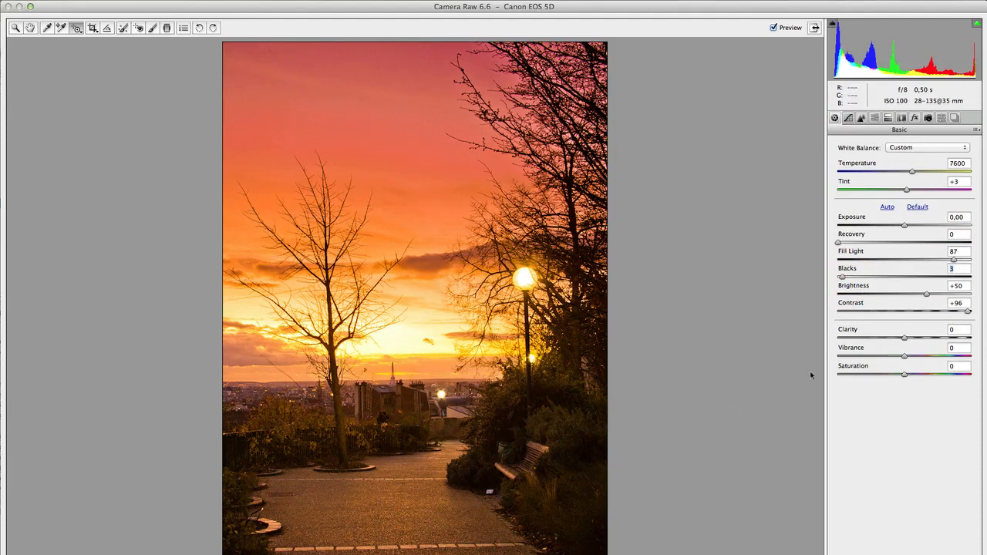
pyautogui.moveTo(843, 277); pyautogui.dragTo(846, 278)
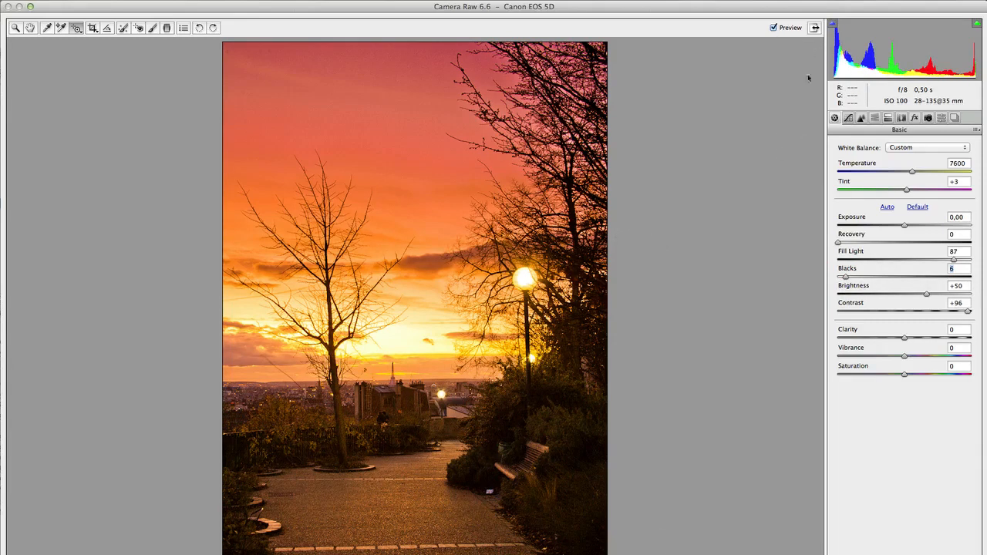
pyautogui.click(773, 28)
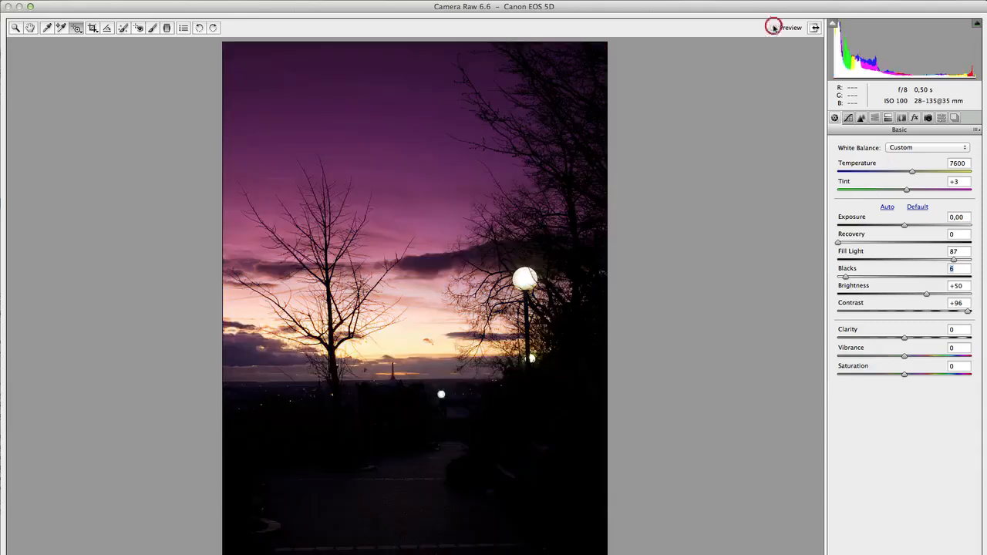
pyautogui.click(774, 28)
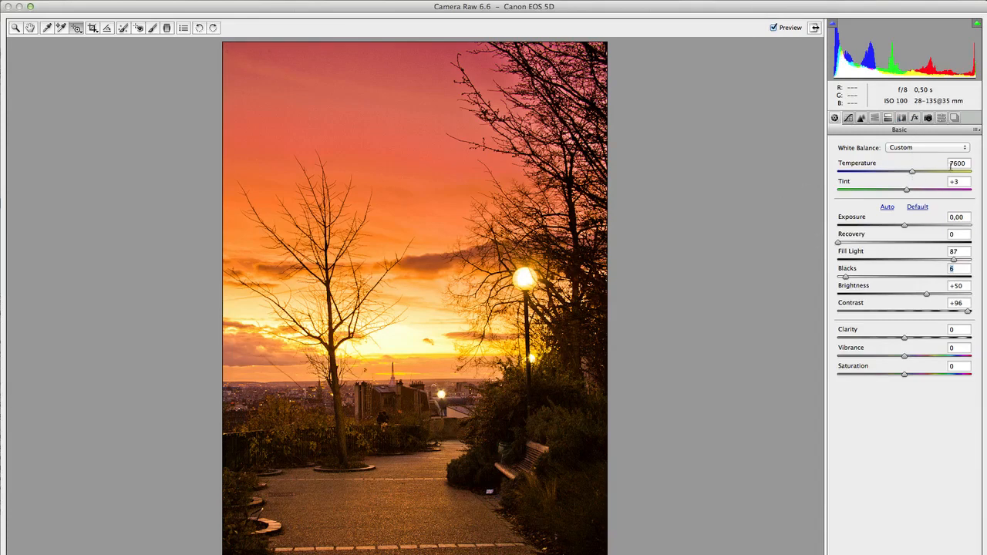
# Cool the photo's white balance to Temperature 6000, trying 5100 on the way.
pyautogui.moveTo(912, 172); pyautogui.dragTo(877, 174)
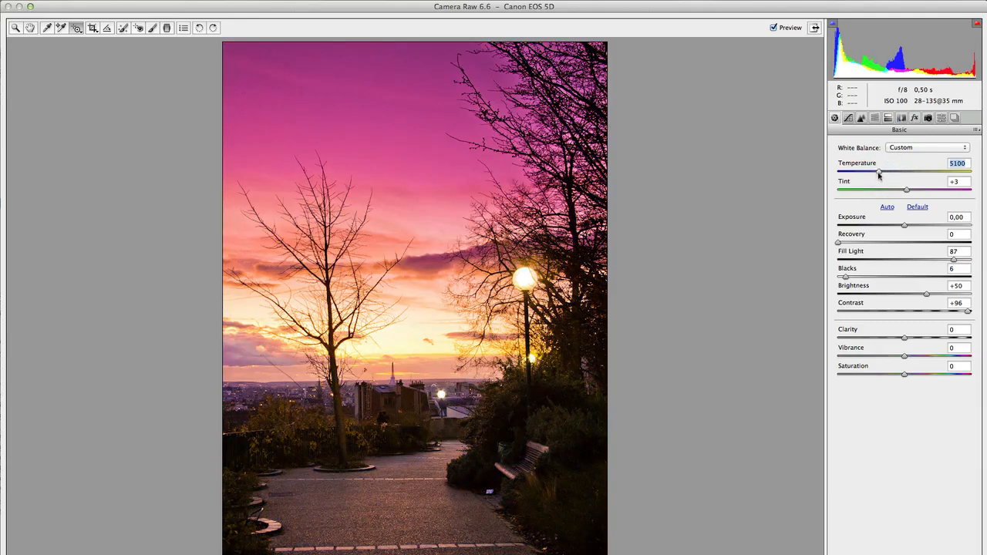
pyautogui.moveTo(877, 174); pyautogui.dragTo(892, 169)
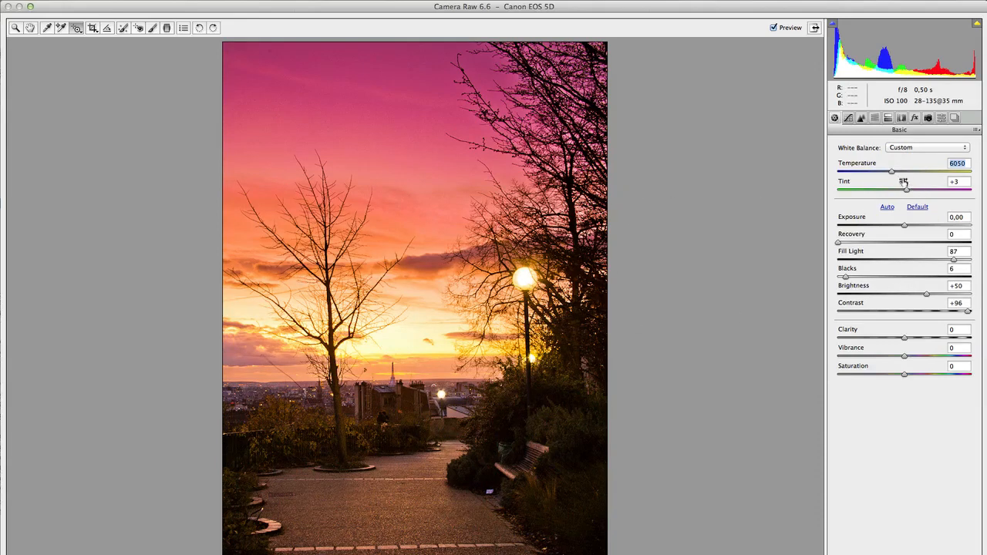
pyautogui.moveTo(891, 173)
pyautogui.mouseDown()
pyautogui.moveTo(882, 172)
pyautogui.moveTo(925, 172)
pyautogui.moveTo(891, 175)
pyautogui.mouseUp()
# Strengthen the photo's contrast by setting Contrast to +100 and Blacks to 10.
pyautogui.click(969, 312)
pyautogui.moveTo(968, 311); pyautogui.dragTo(976, 311)
pyautogui.moveTo(846, 275); pyautogui.dragTo(852, 277)
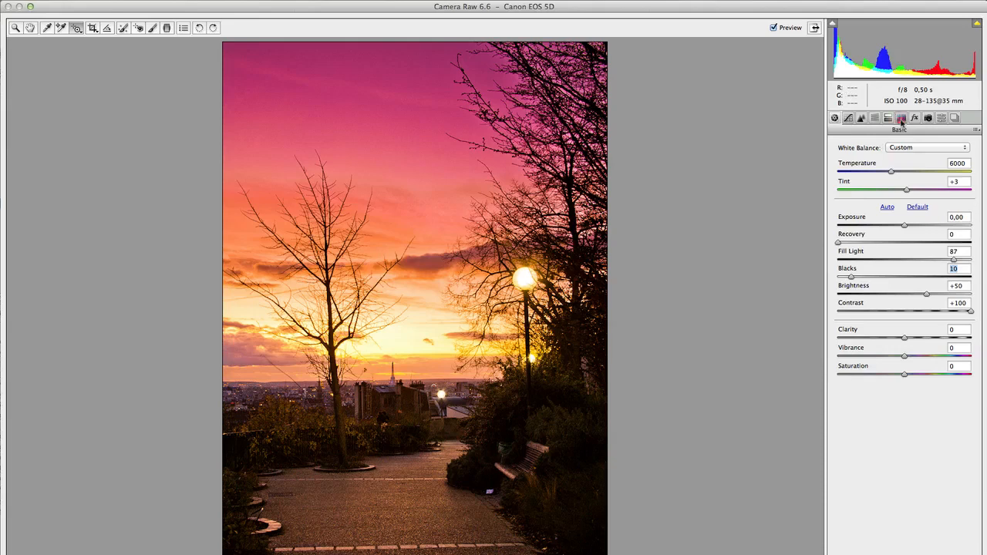
# Enable lens profile corrections for the photo using the default setup.
pyautogui.click(901, 118)
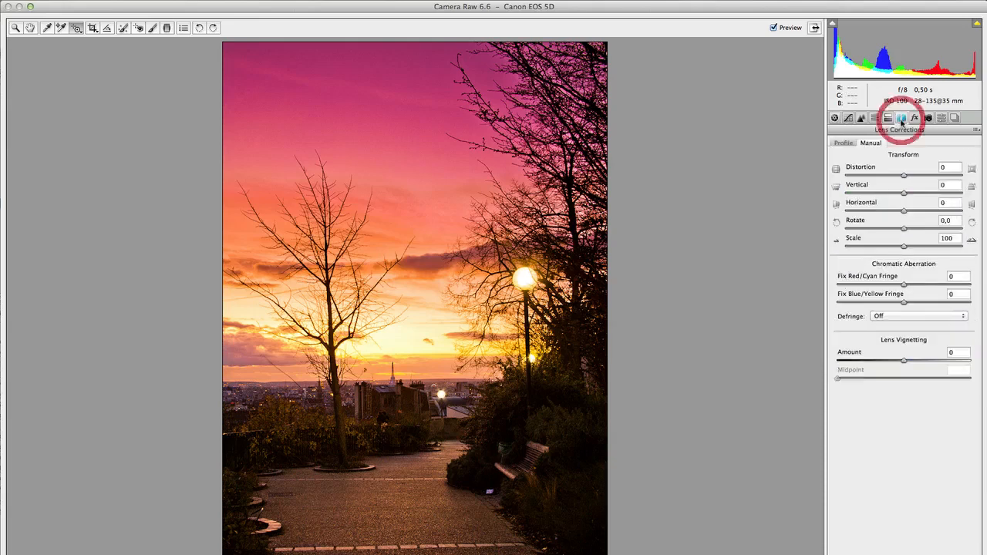
pyautogui.click(842, 144)
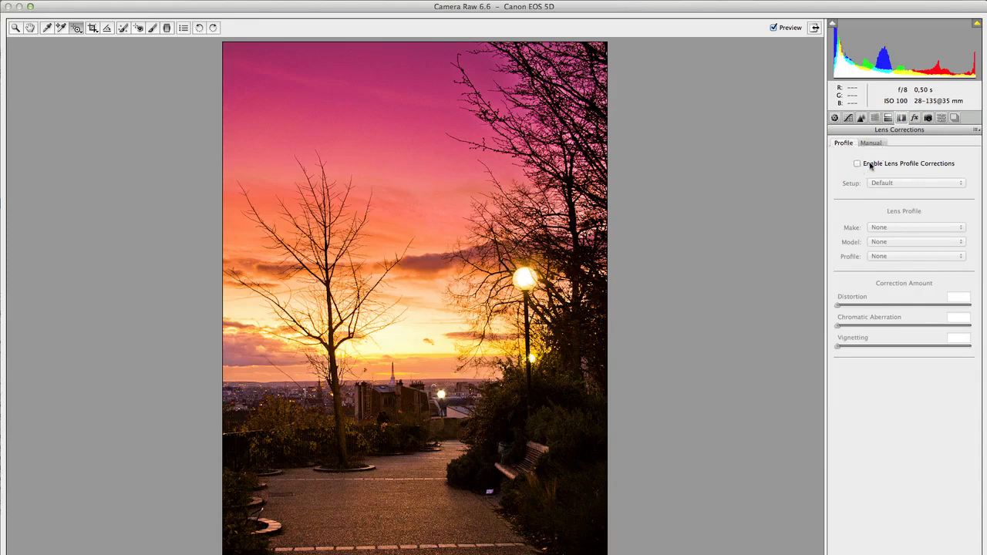
pyautogui.click(930, 163)
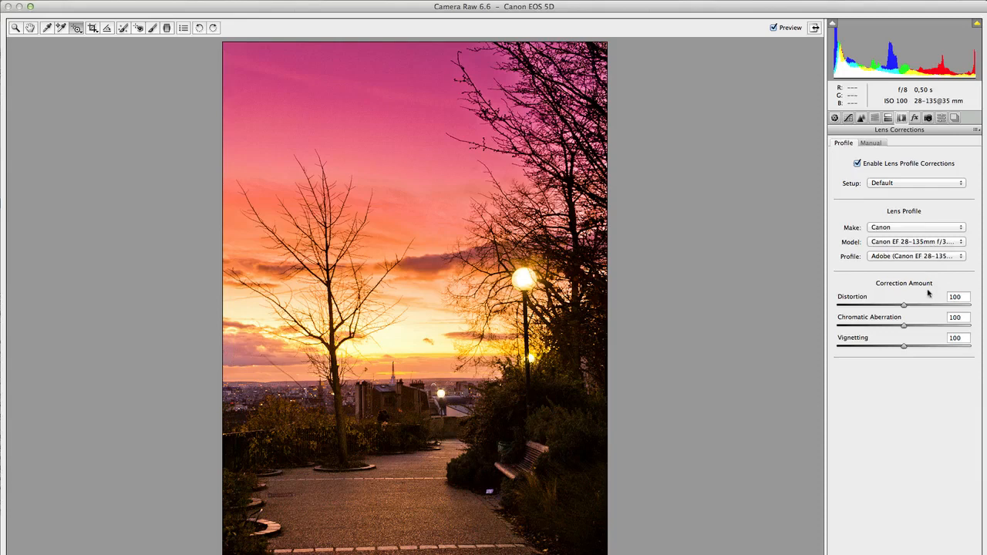
# Darken the photo's edges with a Highlight Priority post-crop vignette, Amount -13, trying -17 on the way.
pyautogui.click(914, 117)
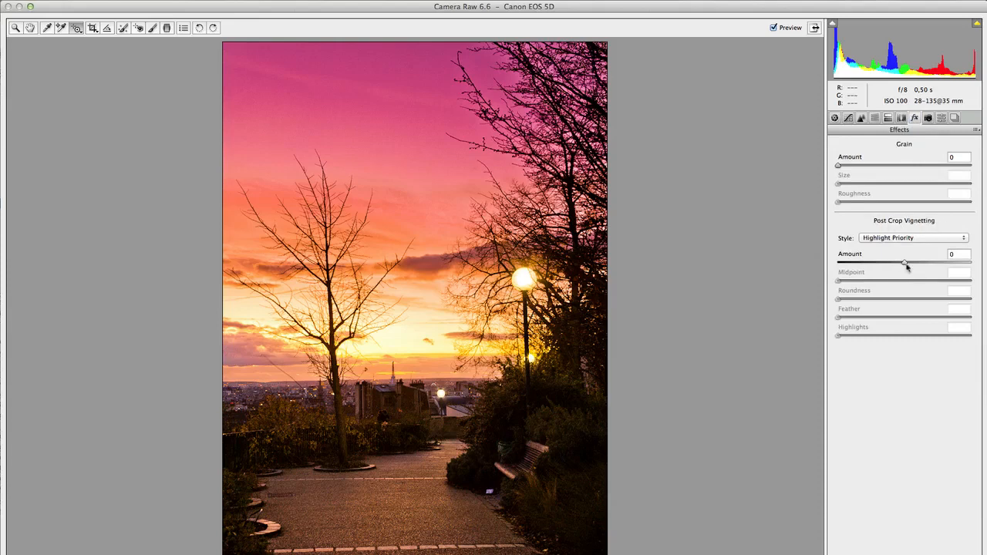
pyautogui.moveTo(904, 262); pyautogui.dragTo(897, 262)
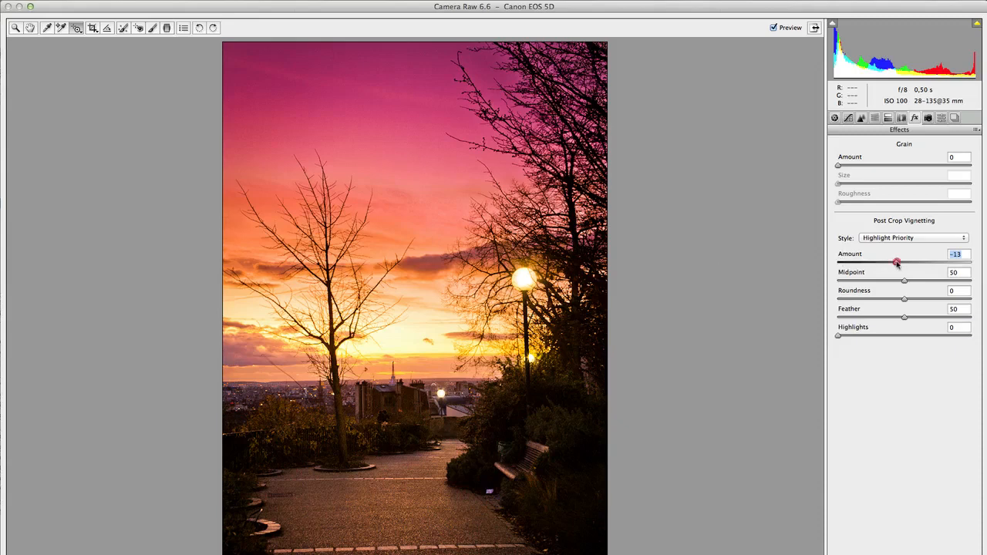
pyautogui.moveTo(897, 262); pyautogui.dragTo(893, 262)
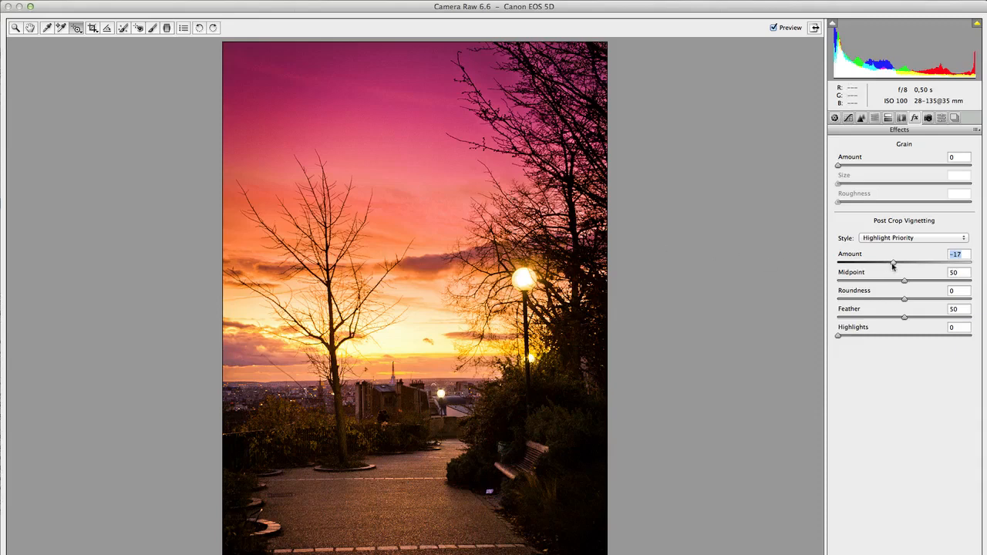
pyautogui.moveTo(894, 263); pyautogui.dragTo(896, 263)
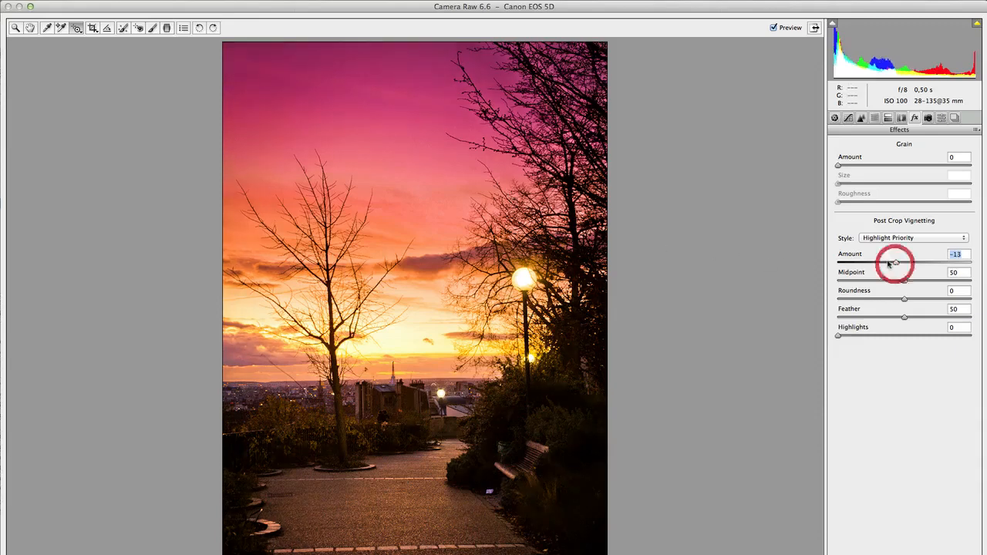
# Raise the basic Exposure to +0,25 and compare the photo with its unprocessed version.
pyautogui.click(834, 117)
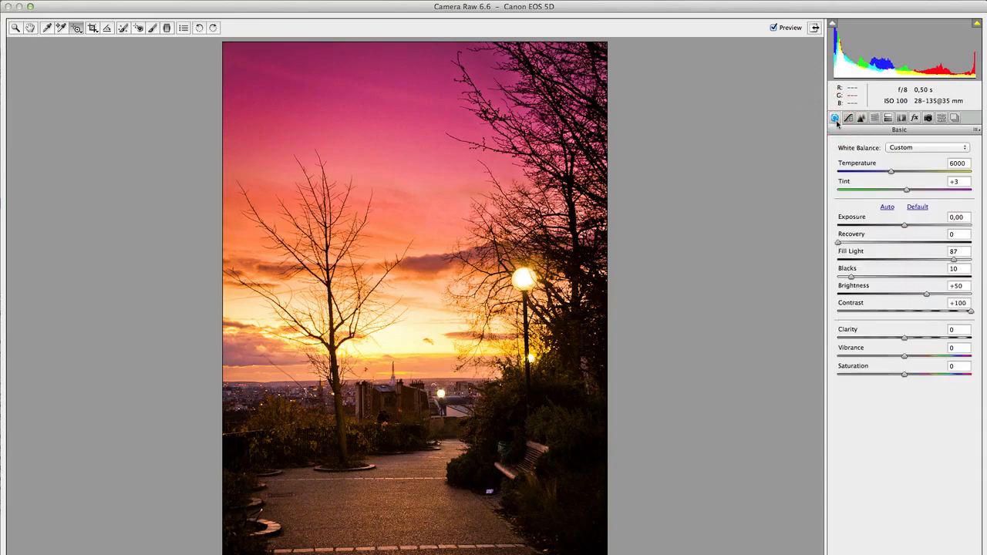
pyautogui.moveTo(905, 226); pyautogui.dragTo(908, 227)
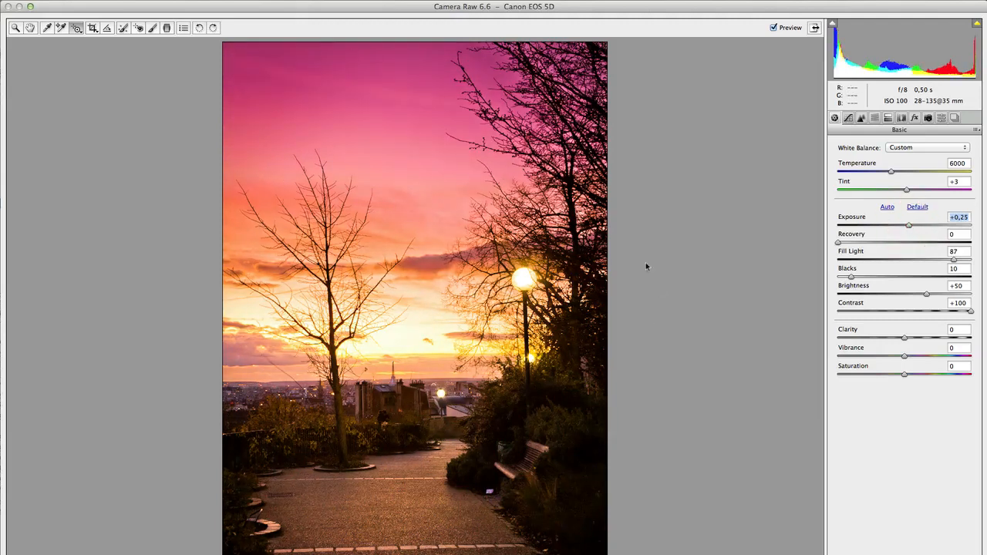
pyautogui.click(774, 28)
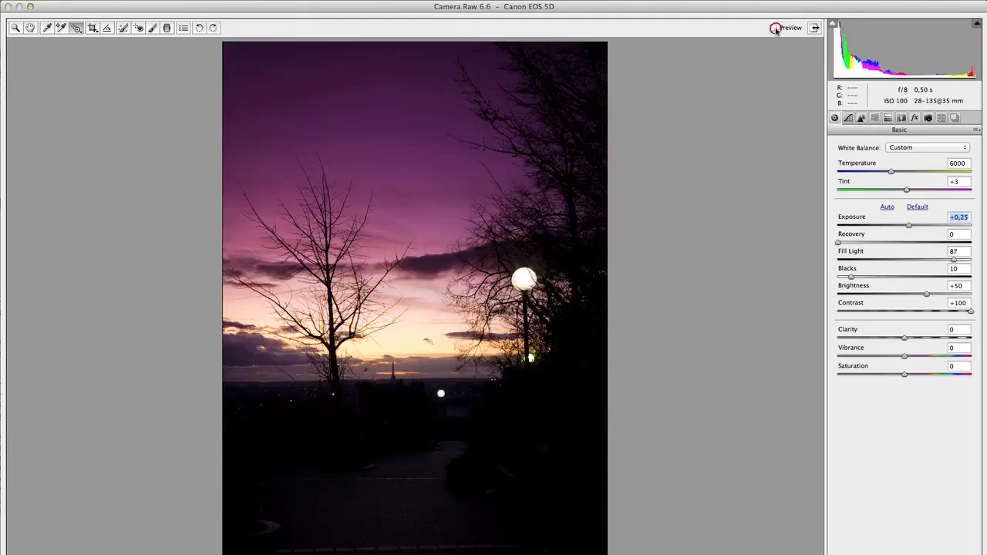
pyautogui.click(774, 28)
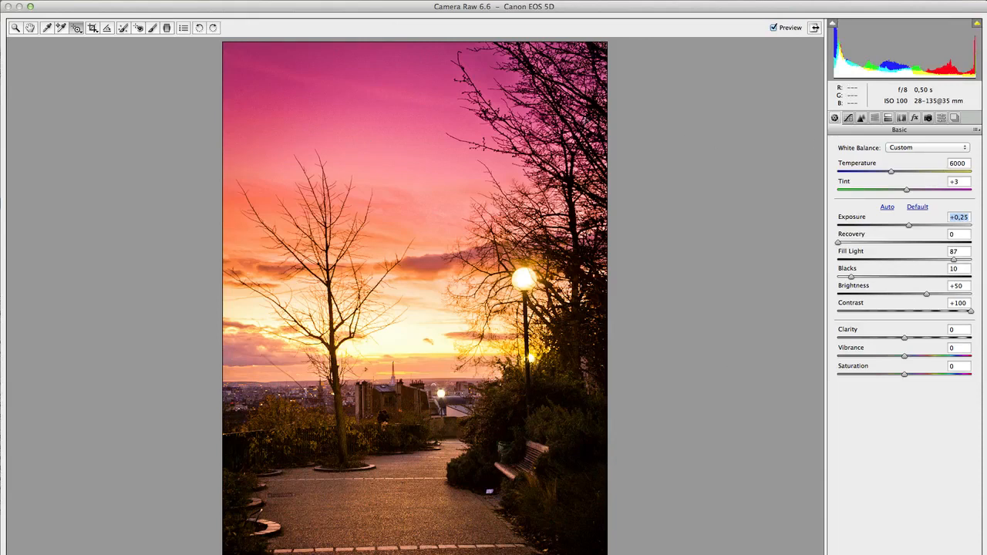
# Lighten the existing graduated filter over the sky by setting its Brightness to -23 and Exposure to -0,60.
pyautogui.click(167, 28)
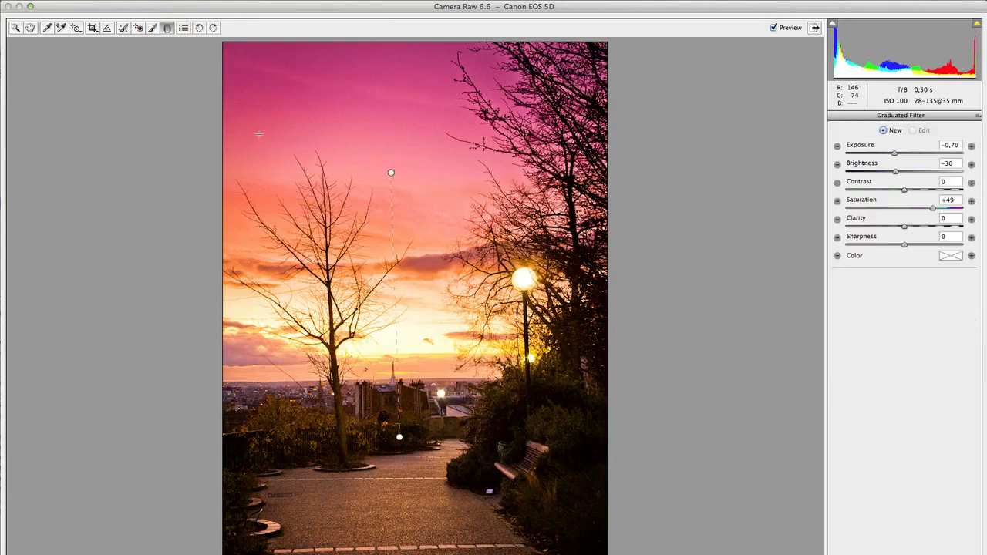
pyautogui.moveTo(394, 175); pyautogui.dragTo(391, 173)
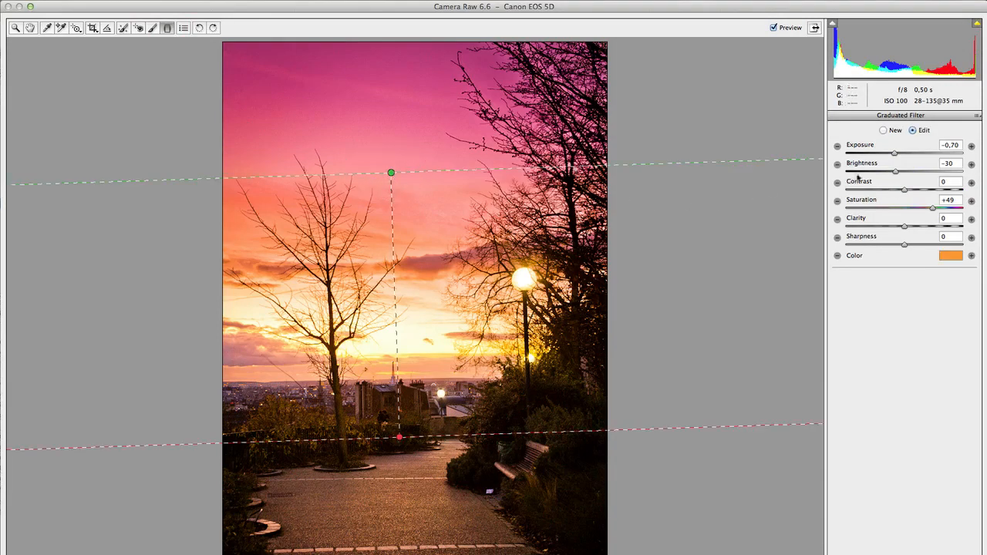
pyautogui.moveTo(896, 171); pyautogui.dragTo(896, 171)
pyautogui.moveTo(898, 173); pyautogui.dragTo(896, 154)
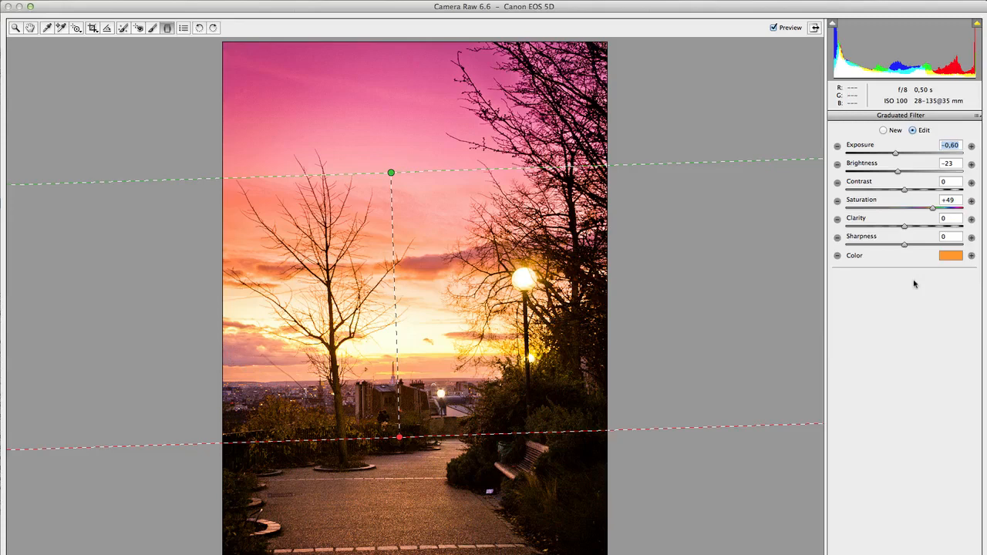
# Remove the orange tint from the sky's graduated filter with color saturation 0 and set its Brightness to -29.
pyautogui.click(947, 257)
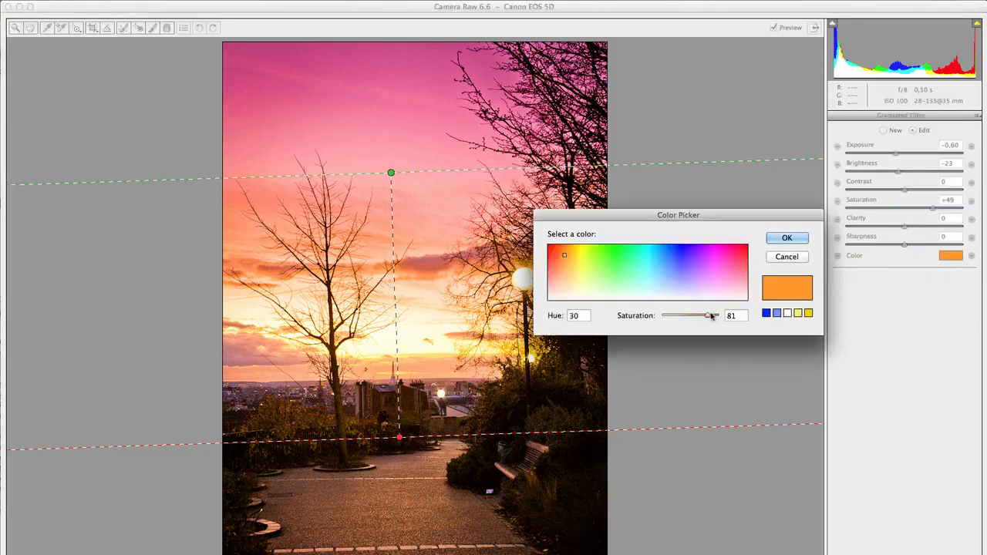
pyautogui.moveTo(690, 315); pyautogui.dragTo(649, 317)
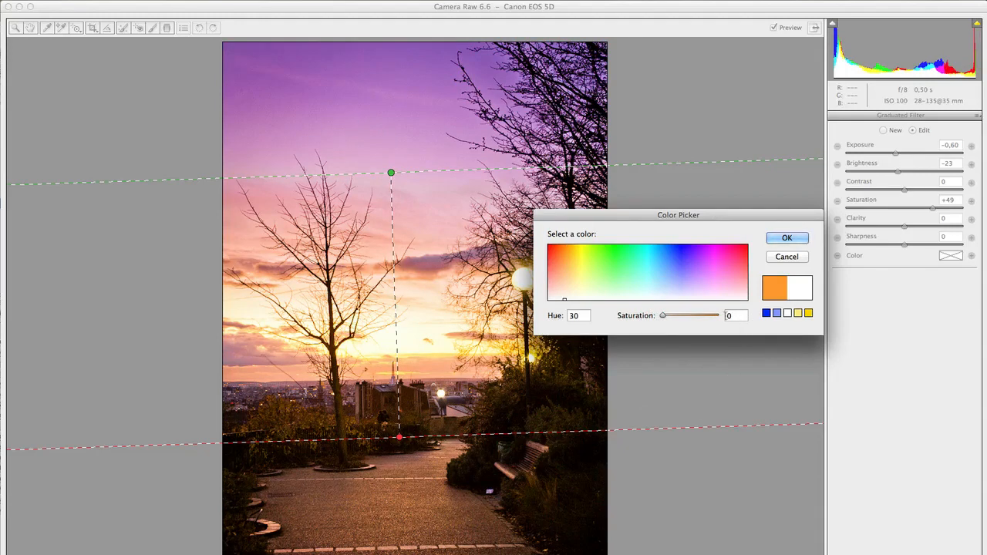
pyautogui.click(800, 237)
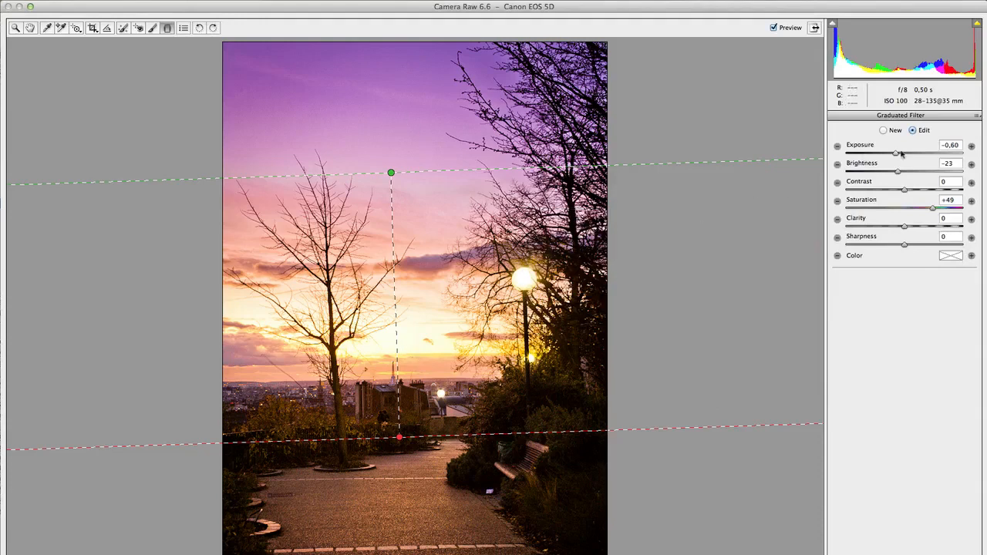
pyautogui.moveTo(897, 171)
pyautogui.mouseDown()
pyautogui.moveTo(895, 153)
pyautogui.moveTo(897, 173)
pyautogui.mouseUp()
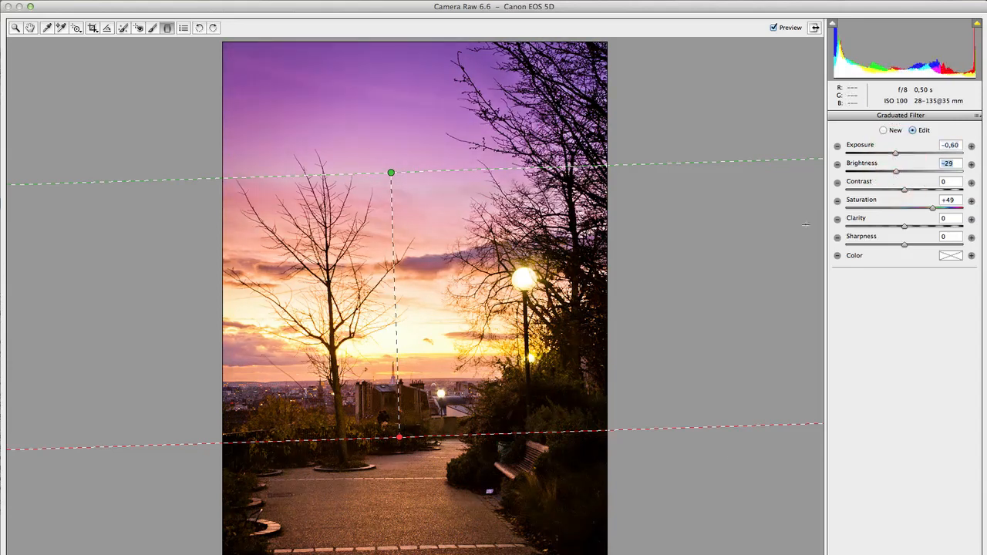
# Prepare a new Adjustment Brush with only Exposure lowered to -0,50, other adjustments at 0, and Size 14.
pyautogui.click(151, 29)
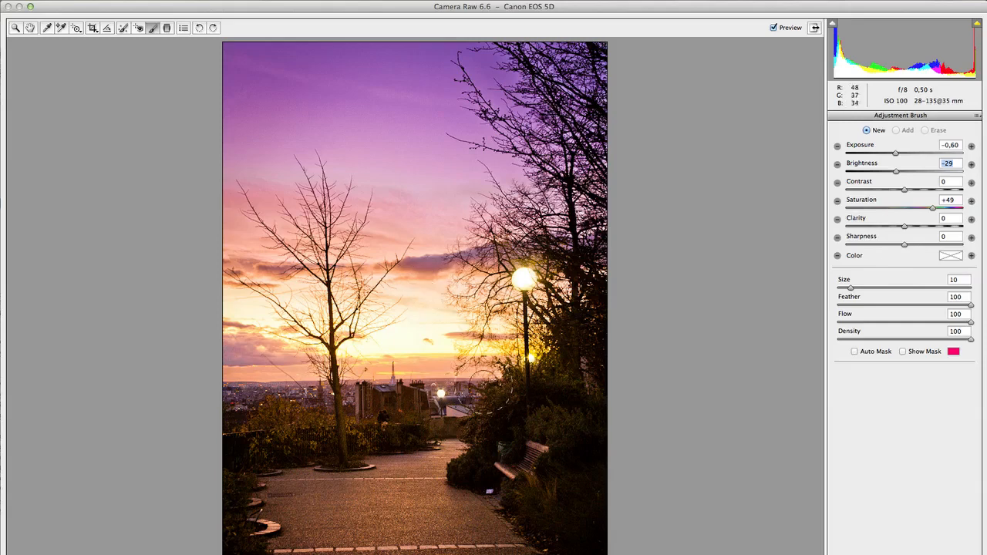
pyautogui.click(837, 146)
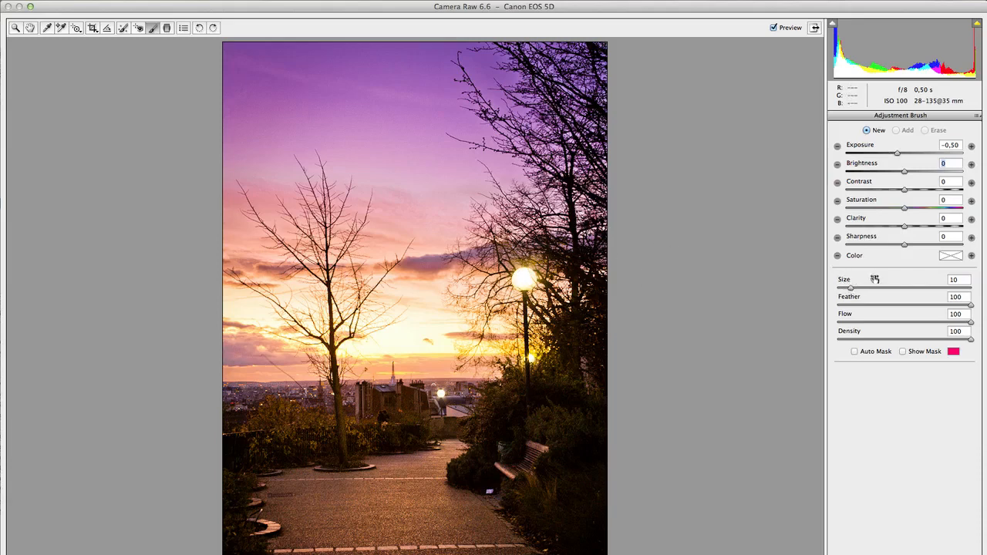
pyautogui.moveTo(849, 290); pyautogui.dragTo(856, 290)
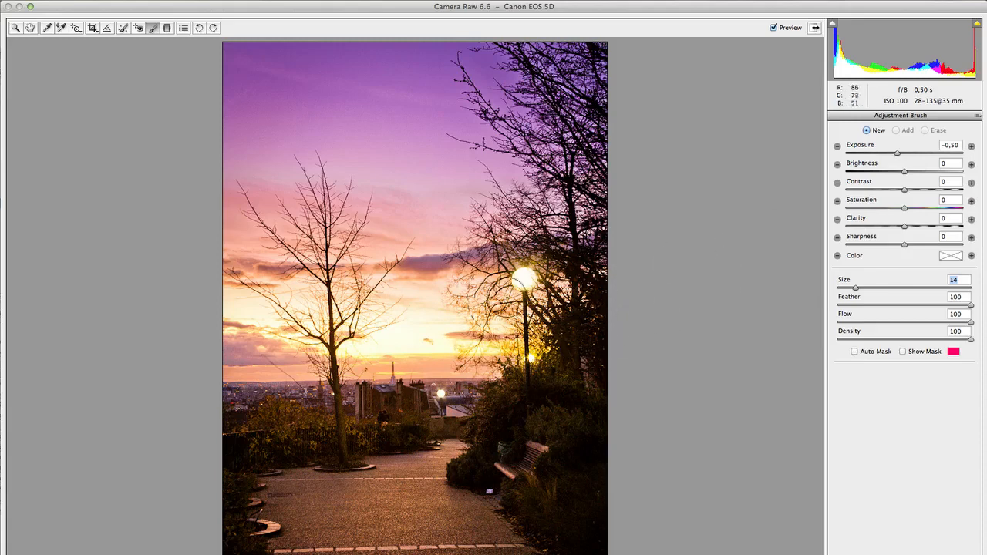
# Paint the darkening brush across the bright sky above the horizon and set its Exposure to -0,45.
pyautogui.moveTo(247, 341)
pyautogui.mouseDown()
pyautogui.moveTo(329, 331)
pyautogui.moveTo(498, 339)
pyautogui.moveTo(531, 292)
pyautogui.moveTo(217, 285)
pyautogui.moveTo(458, 262)
pyautogui.moveTo(620, 278)
pyautogui.mouseUp()
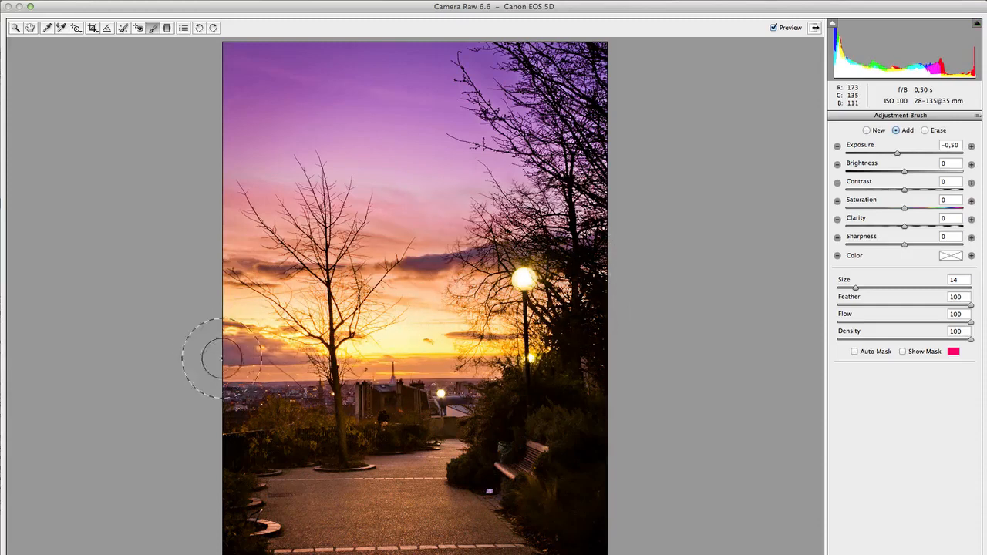
pyautogui.moveTo(222, 359)
pyautogui.mouseDown()
pyautogui.moveTo(528, 352)
pyautogui.moveTo(613, 330)
pyautogui.moveTo(432, 282)
pyautogui.moveTo(241, 274)
pyautogui.moveTo(339, 338)
pyautogui.mouseUp()
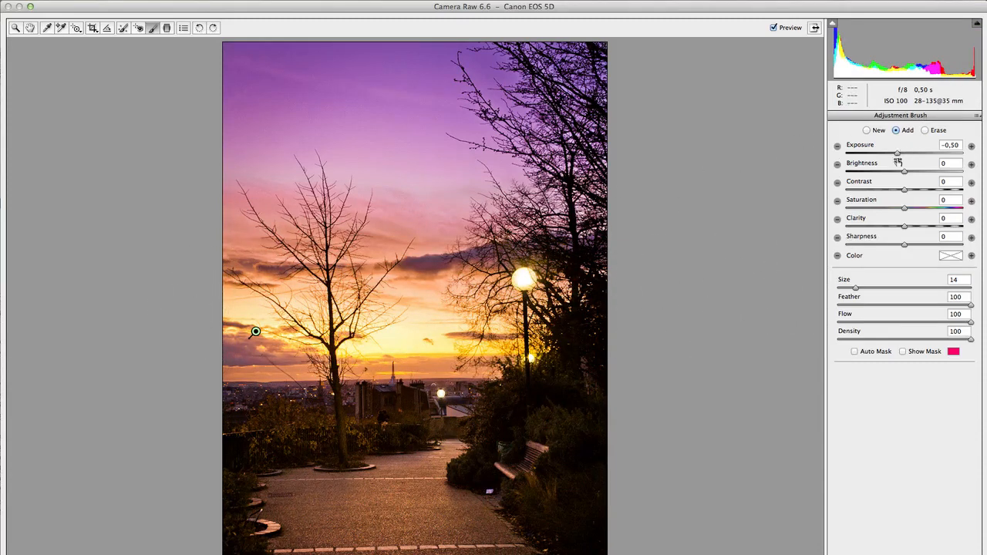
pyautogui.moveTo(898, 157); pyautogui.dragTo(899, 155)
pyautogui.click(30, 29)
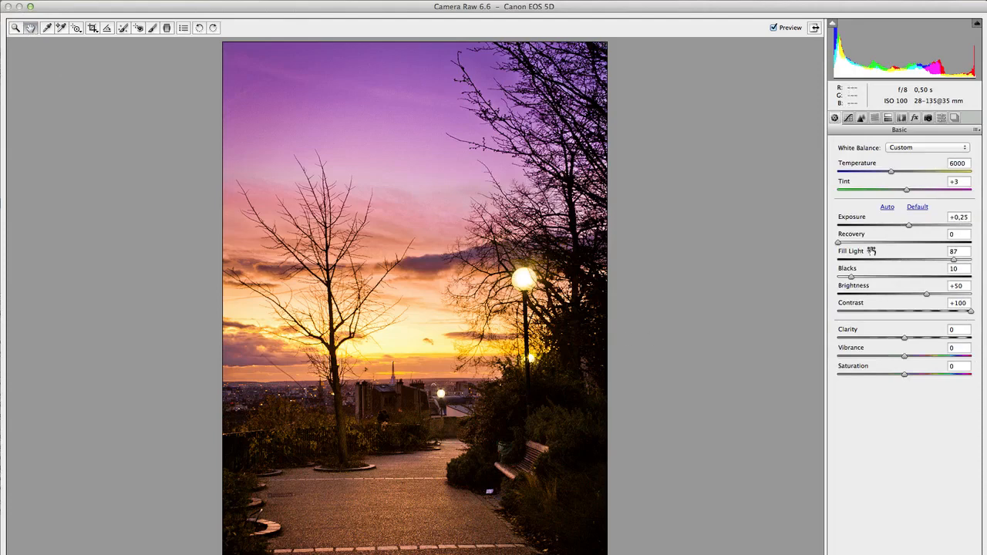
# Brighten the whole photo with Exposure +0,55 and recover its highlights with Recovery 44.
pyautogui.click(909, 225)
pyautogui.moveTo(910, 225); pyautogui.dragTo(912, 225)
pyautogui.moveTo(914, 226); pyautogui.dragTo(914, 226)
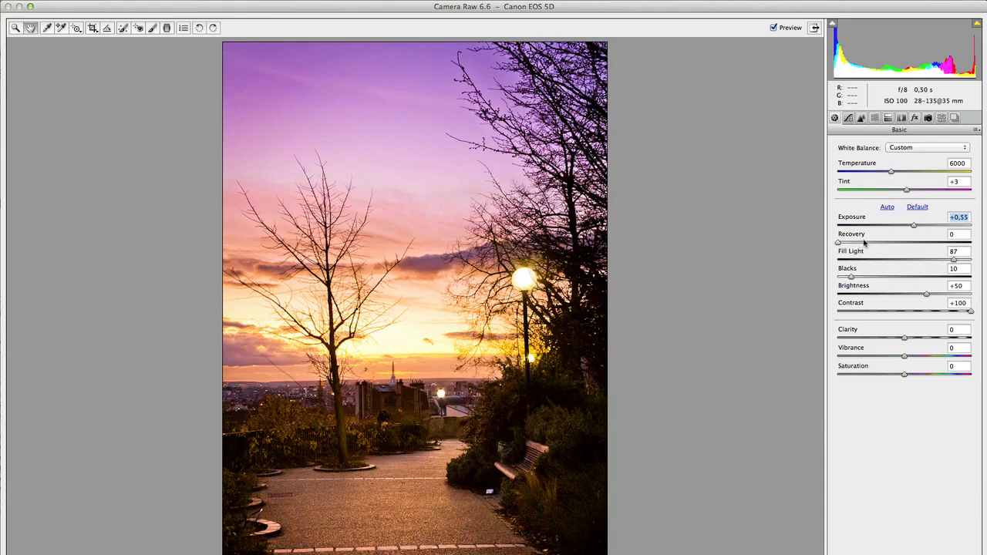
pyautogui.moveTo(839, 243); pyautogui.dragTo(896, 244)
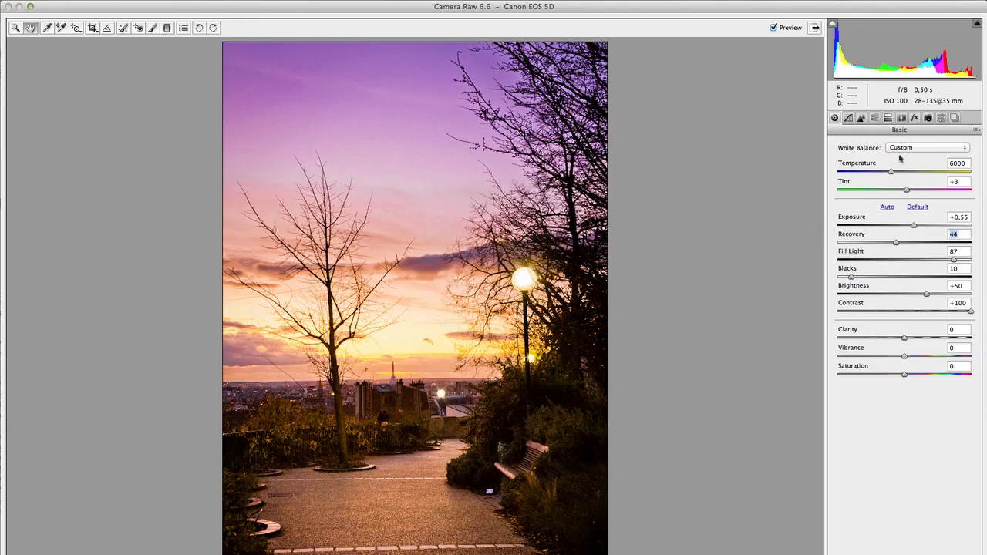
# Set the white balance to Temperature 6050 and Tint +21, trying Temperature 7300 on the way.
pyautogui.moveTo(891, 172); pyautogui.dragTo(908, 172)
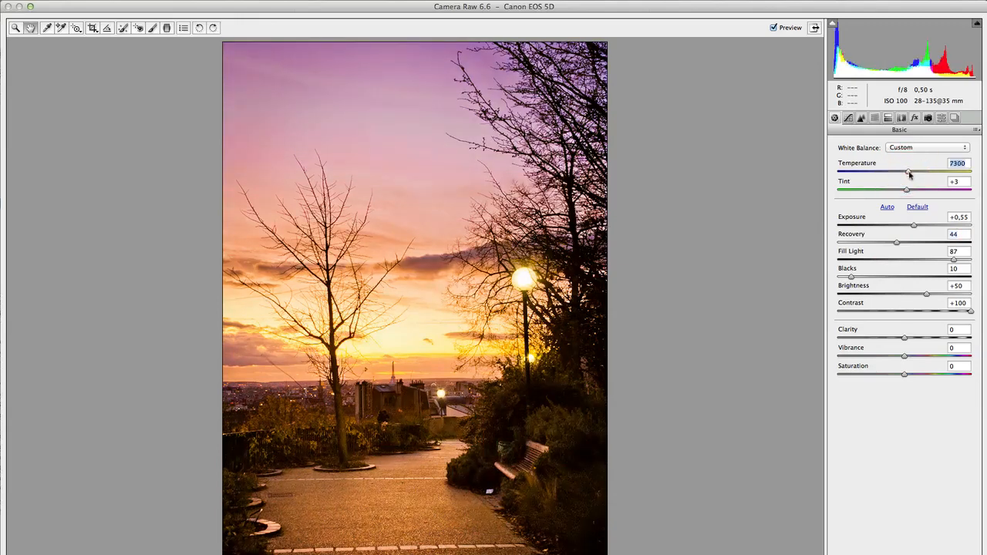
pyautogui.moveTo(906, 174); pyautogui.dragTo(920, 192)
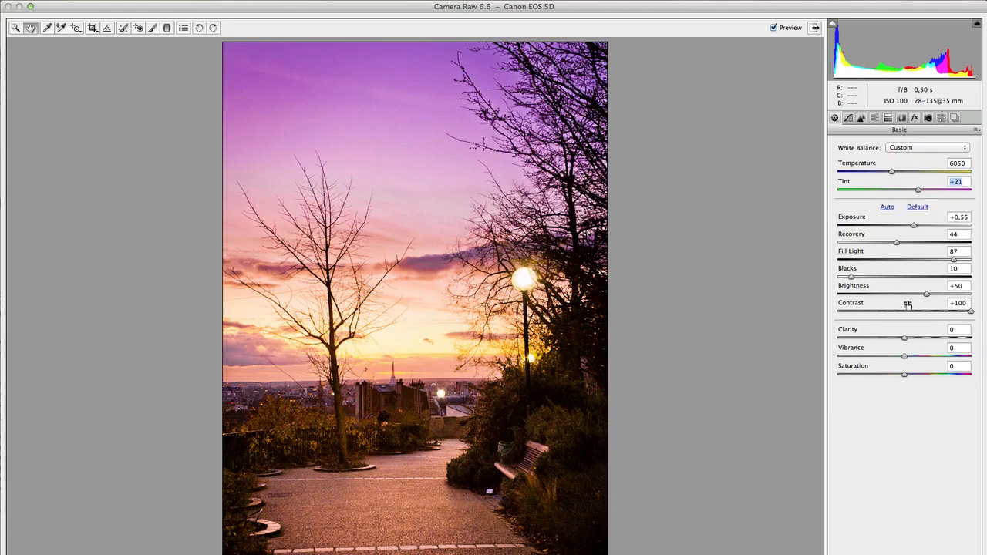
# Open the shadows by setting Blacks to 7 and compare the photo with its unprocessed version.
pyautogui.moveTo(852, 277); pyautogui.dragTo(844, 278)
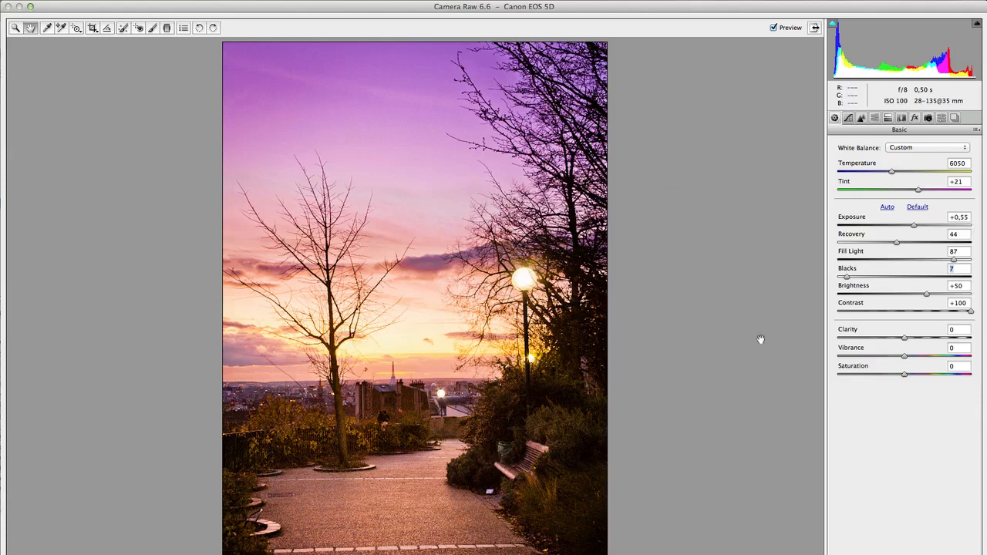
pyautogui.click(773, 28)
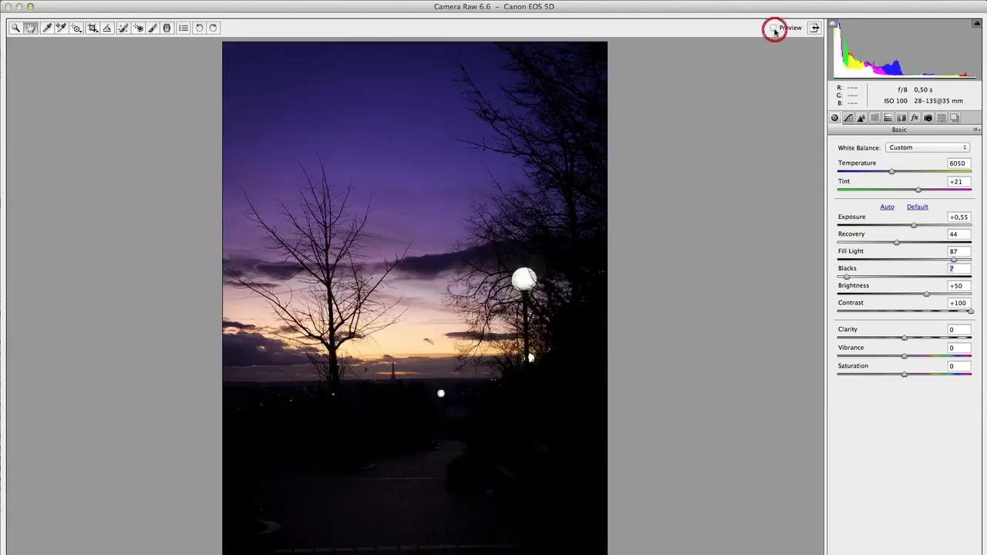
pyautogui.click(773, 27)
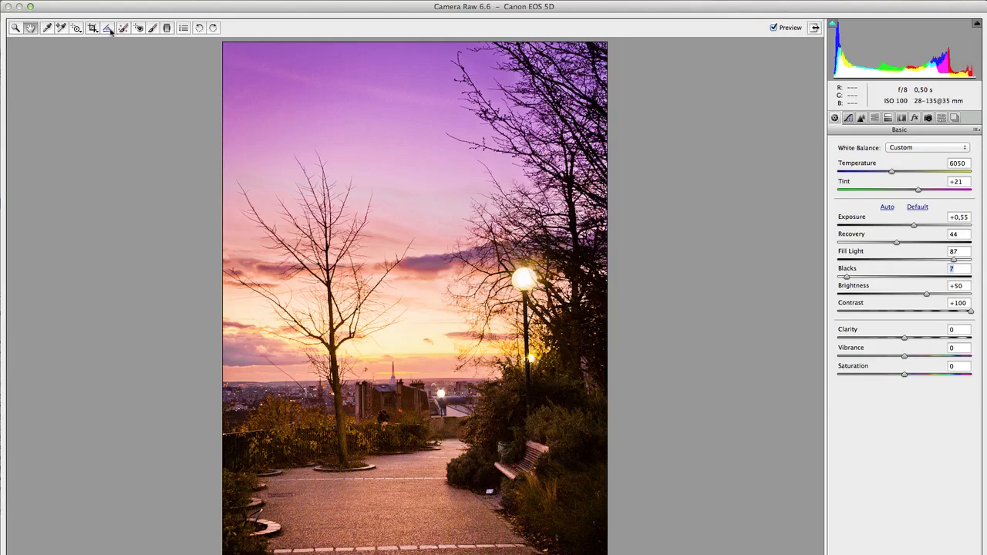
# Darken the existing brush adjustment above the horizon by setting its Brightness to -23 and Exposure to -0,50.
pyautogui.click(151, 28)
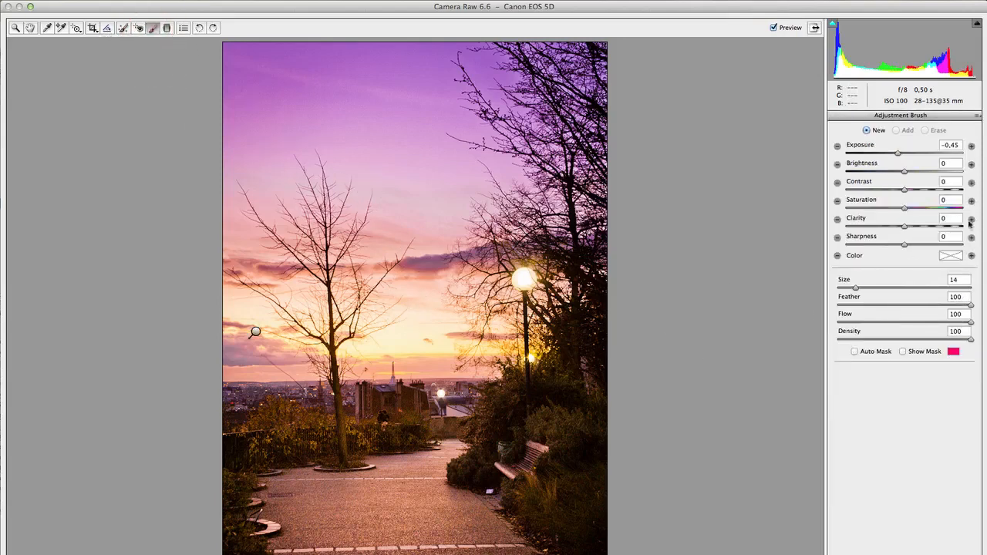
pyautogui.moveTo(905, 175); pyautogui.dragTo(901, 174)
pyautogui.click(255, 332)
pyautogui.moveTo(906, 175); pyautogui.dragTo(898, 174)
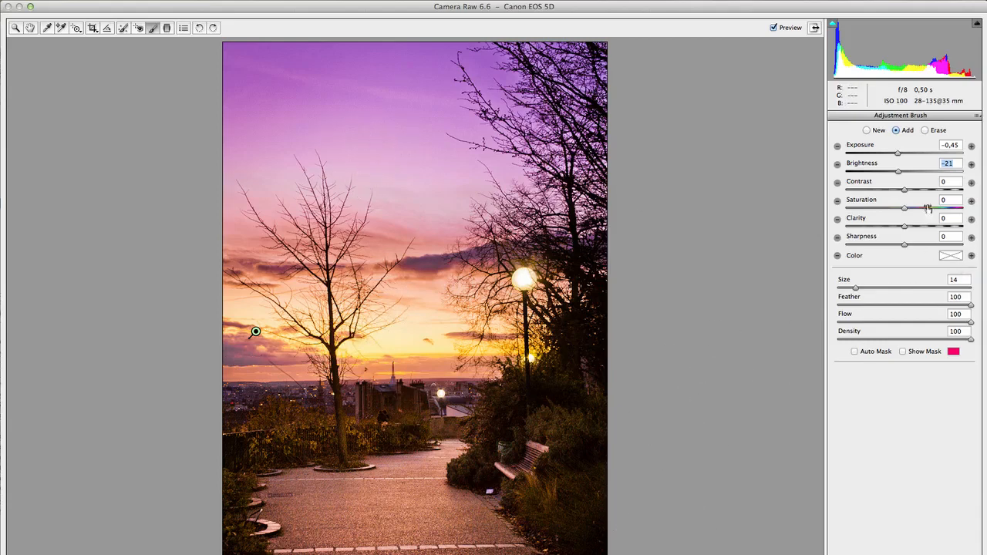
pyautogui.moveTo(896, 171); pyautogui.dragTo(898, 155)
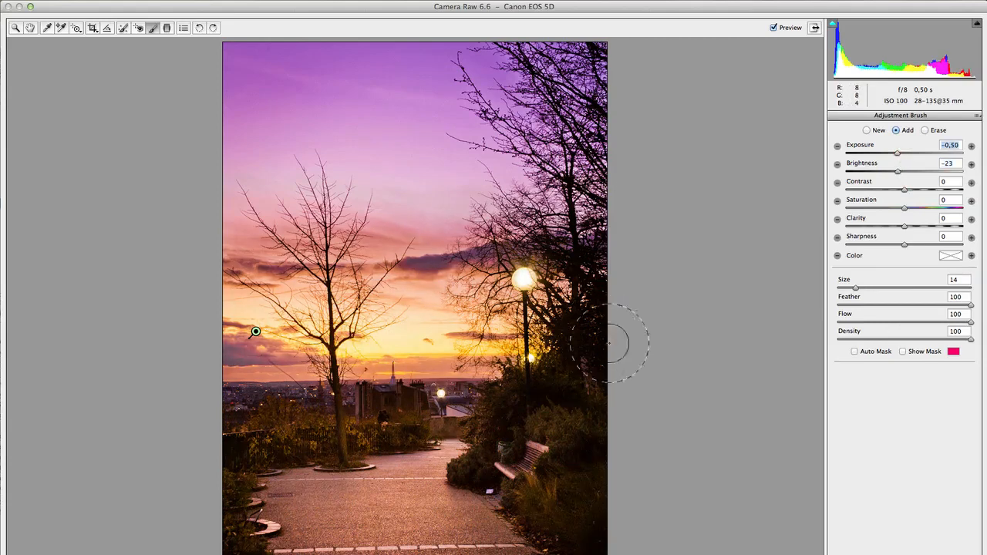
pyautogui.click(30, 29)
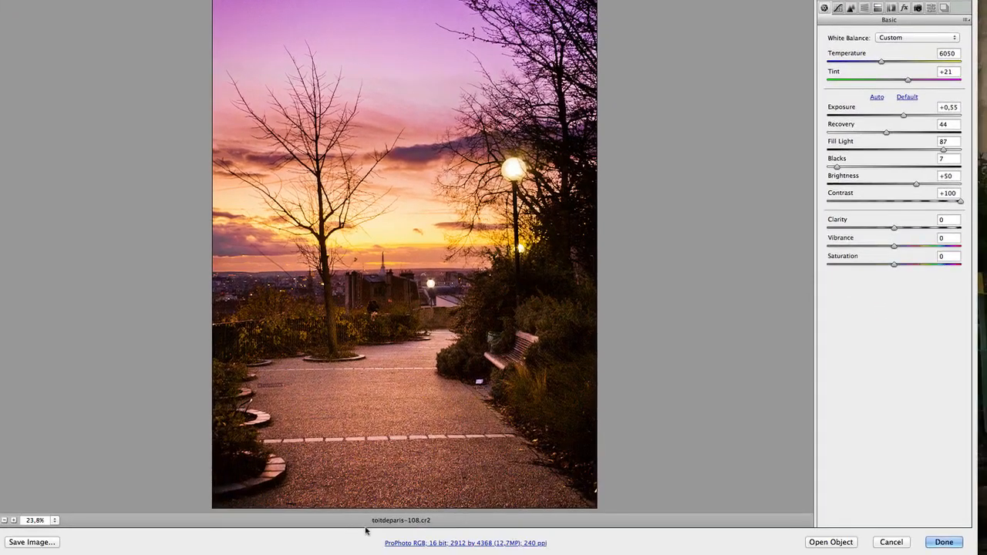
# Set the workflow options to ProPhoto RGB, 16 Bits/Channel and 2912 by 4368 (12,7 MP), with opening as Smart Objects turned off.
pyautogui.click(437, 546)
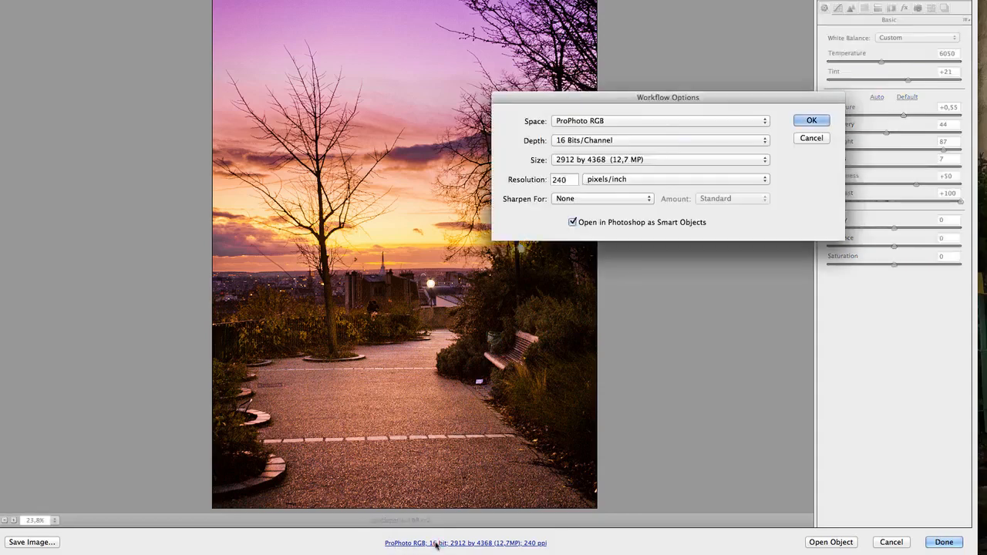
pyautogui.moveTo(682, 97); pyautogui.dragTo(415, 81)
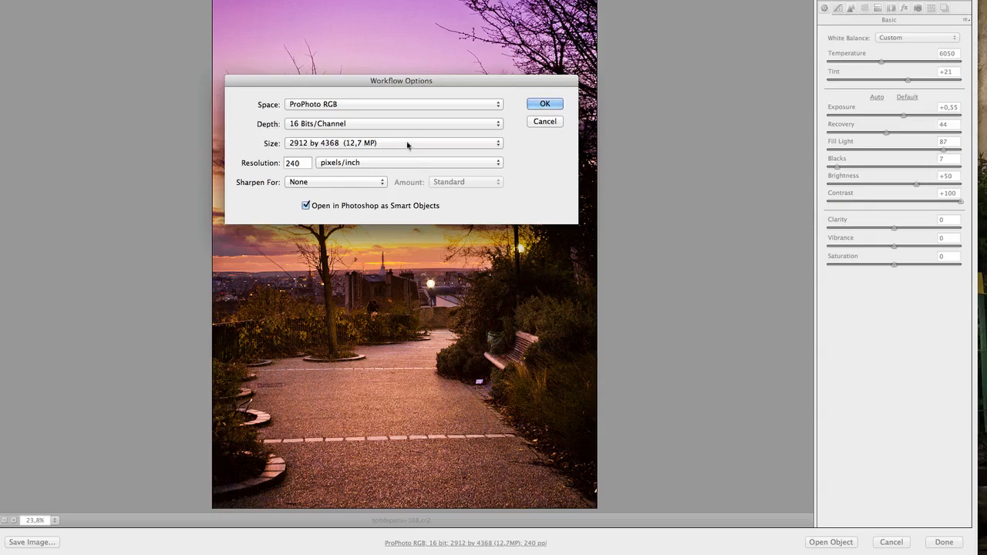
pyautogui.click(329, 109)
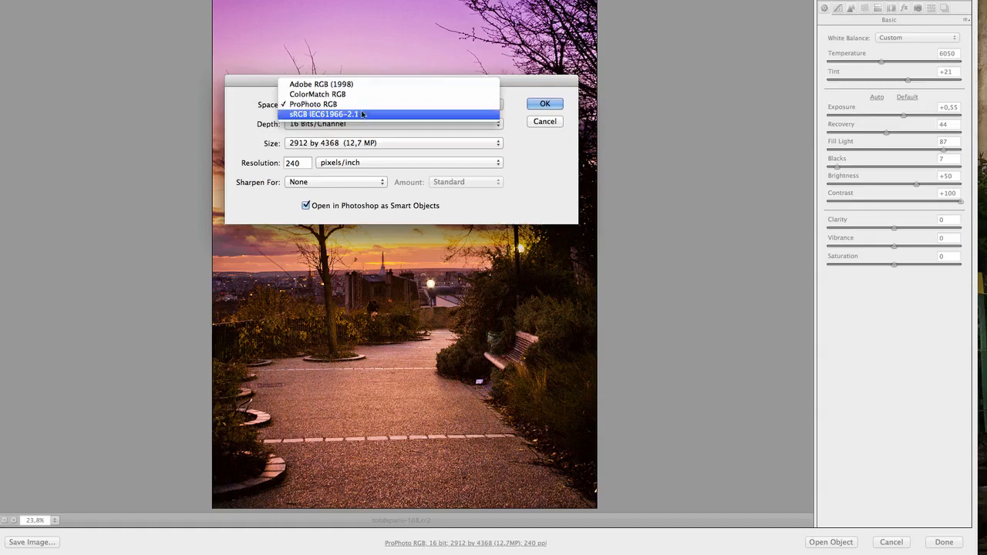
pyautogui.click(359, 105)
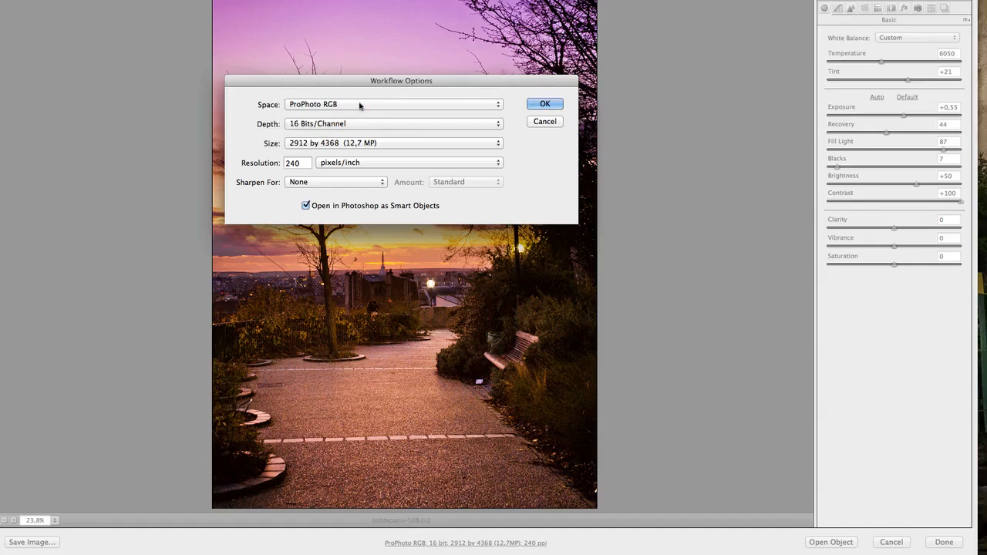
pyautogui.click(318, 124)
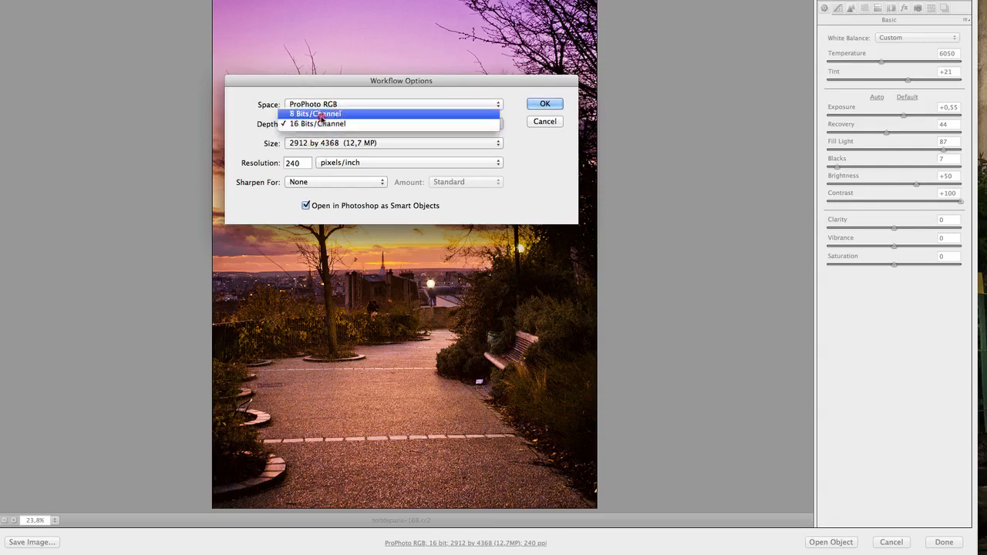
pyautogui.click(318, 114)
pyautogui.click(318, 123)
pyautogui.click(323, 134)
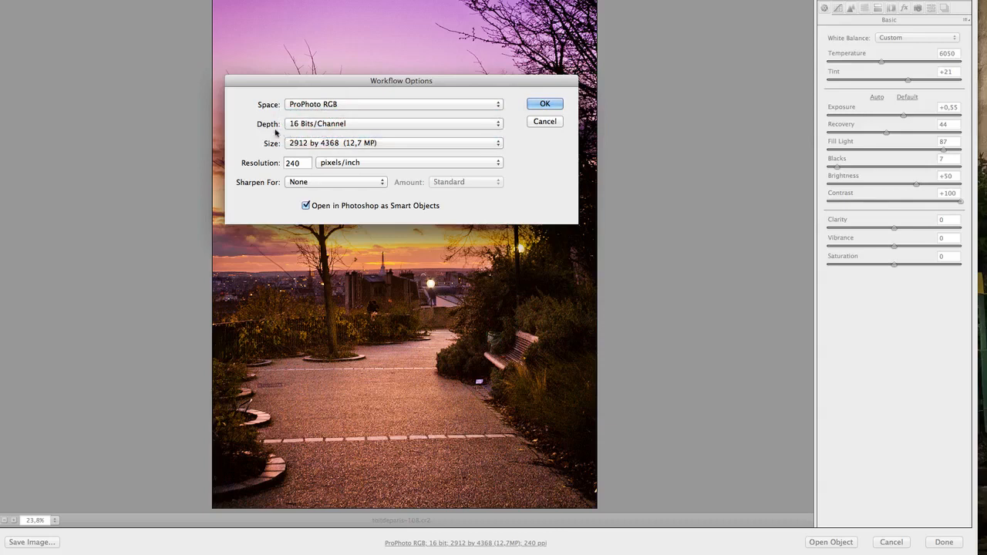
pyautogui.click(357, 144)
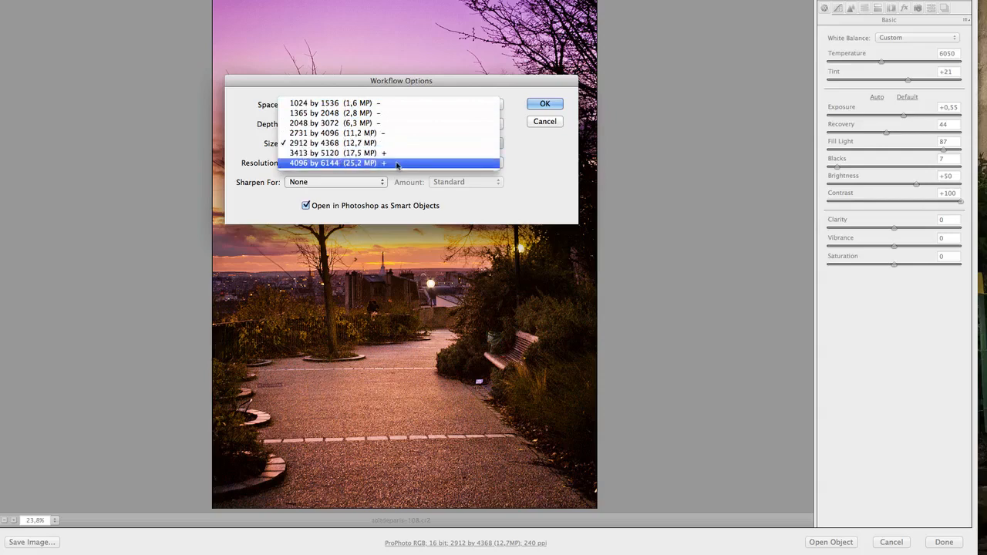
pyautogui.click(391, 142)
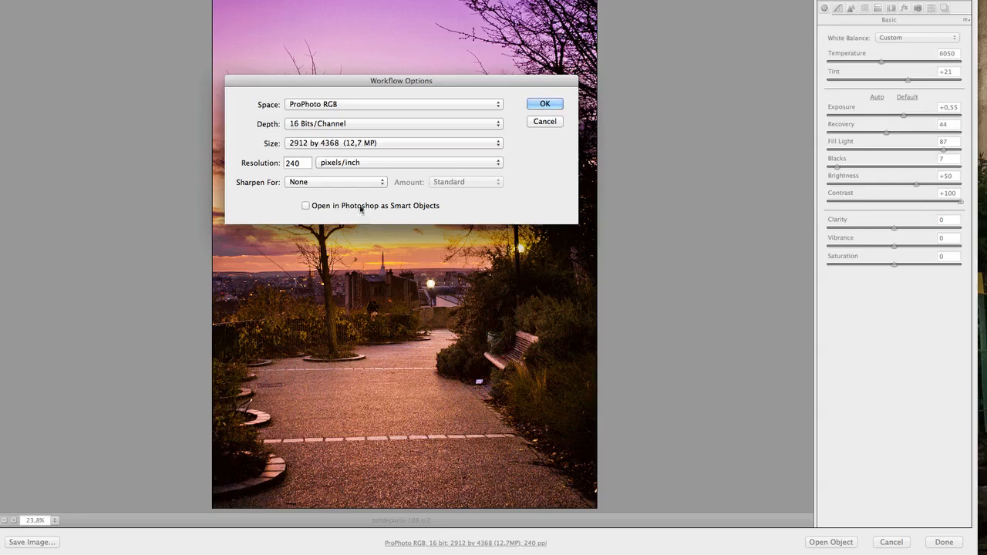
pyautogui.click(543, 103)
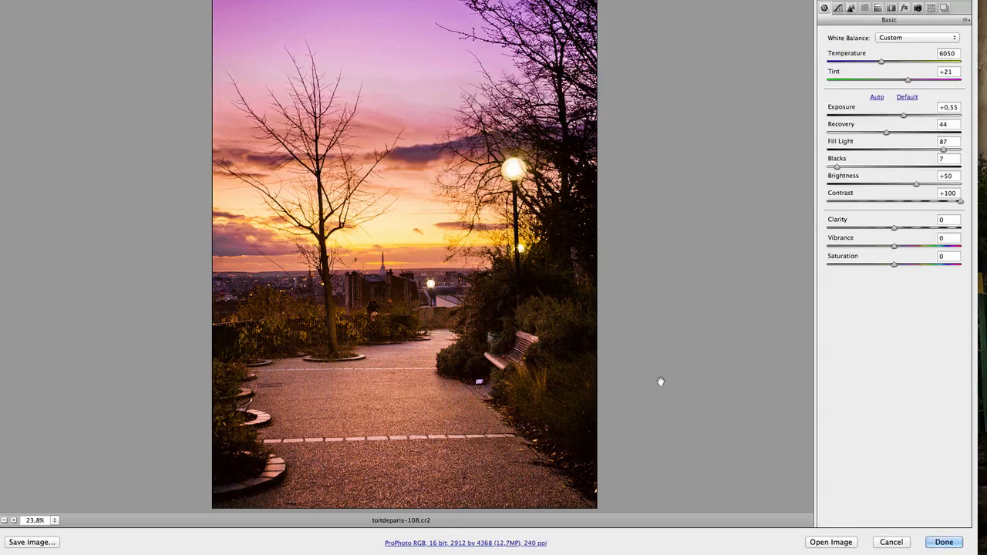
# Open the developed photo in Photoshop as an ordinary image and show it in full-screen mode.
pyautogui.click(831, 542)
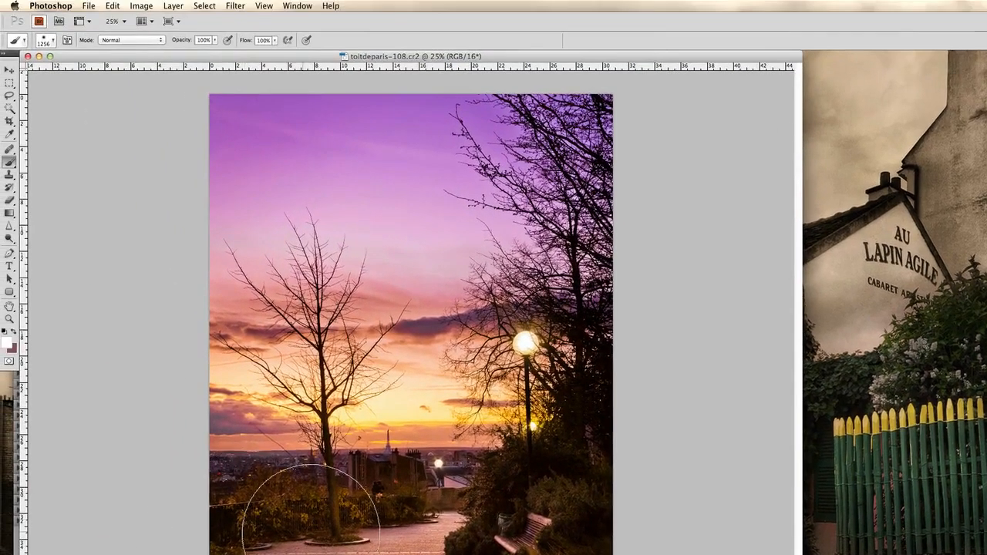
pyautogui.press('z')
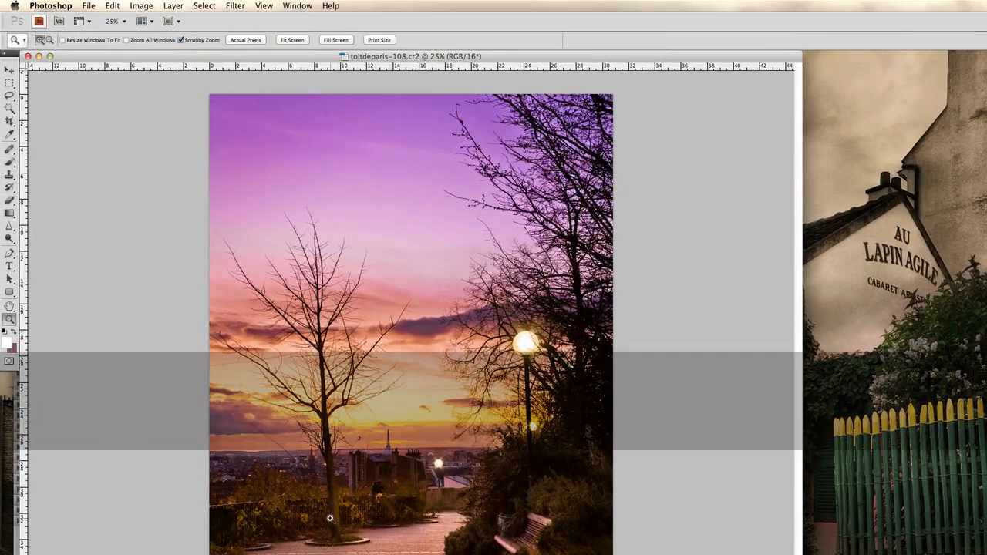
pyautogui.press('f')
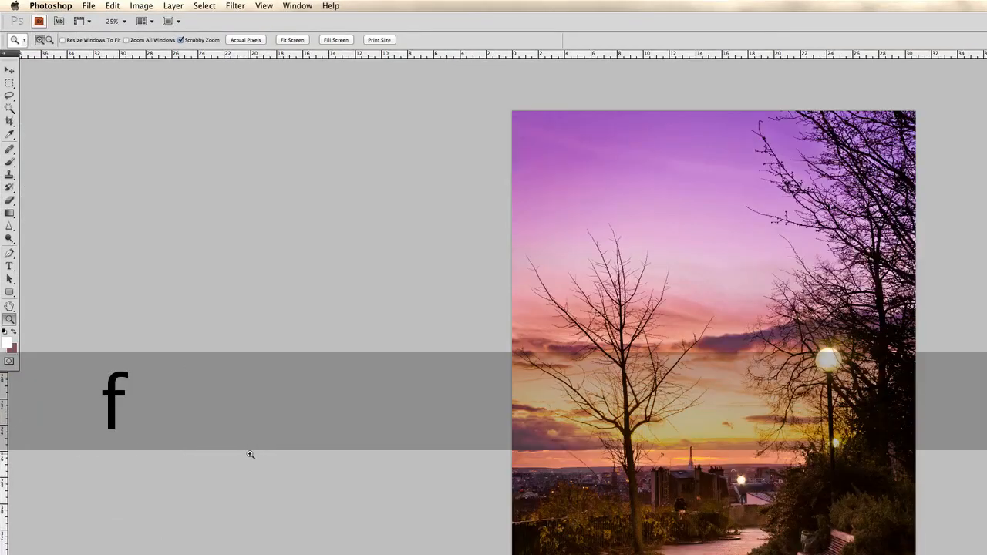
# Place the Layers and Masks panels beside the photo with the Move tool active, and make them narrower.
pyautogui.click(5, 73)
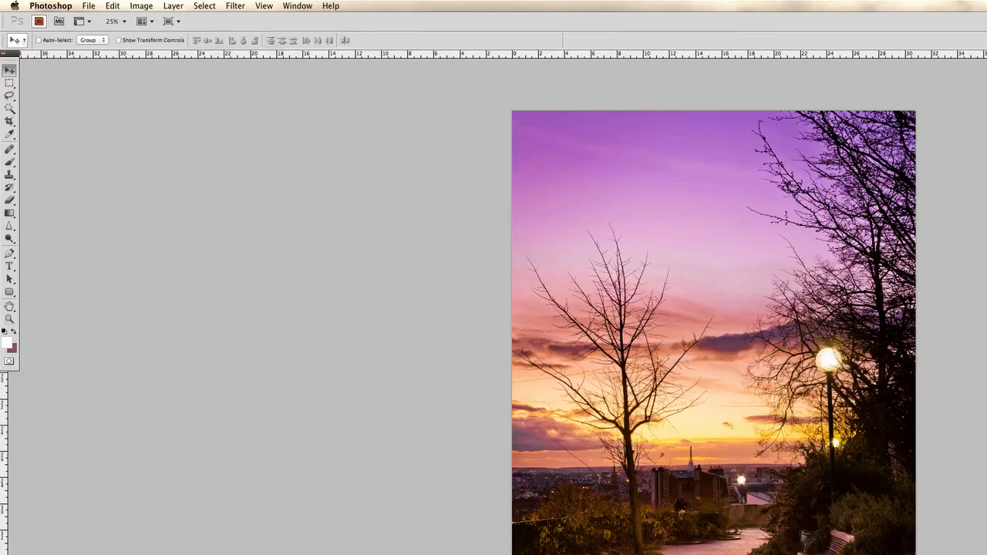
pyautogui.moveTo(986, 75); pyautogui.dragTo(118, 82)
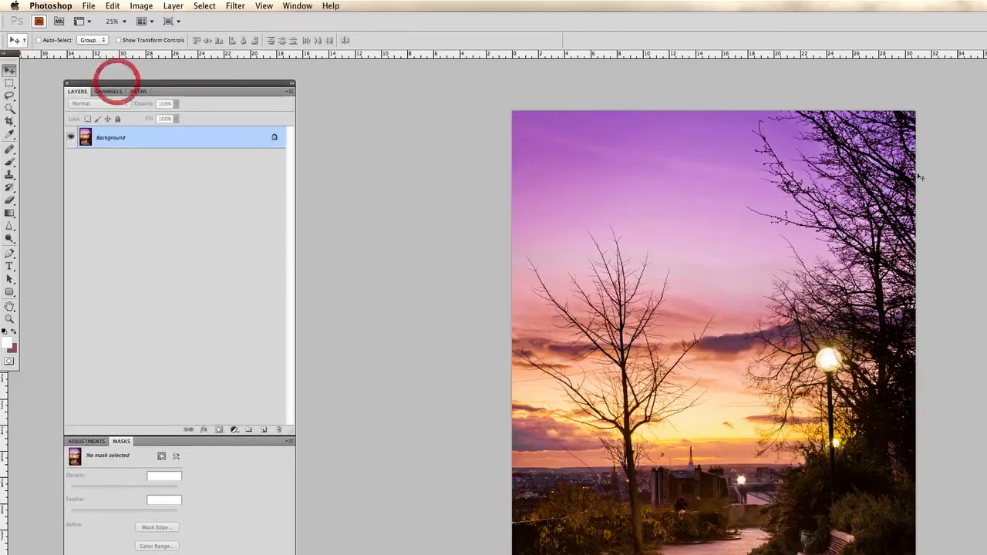
pyautogui.moveTo(620, 259); pyautogui.dragTo(425, 219)
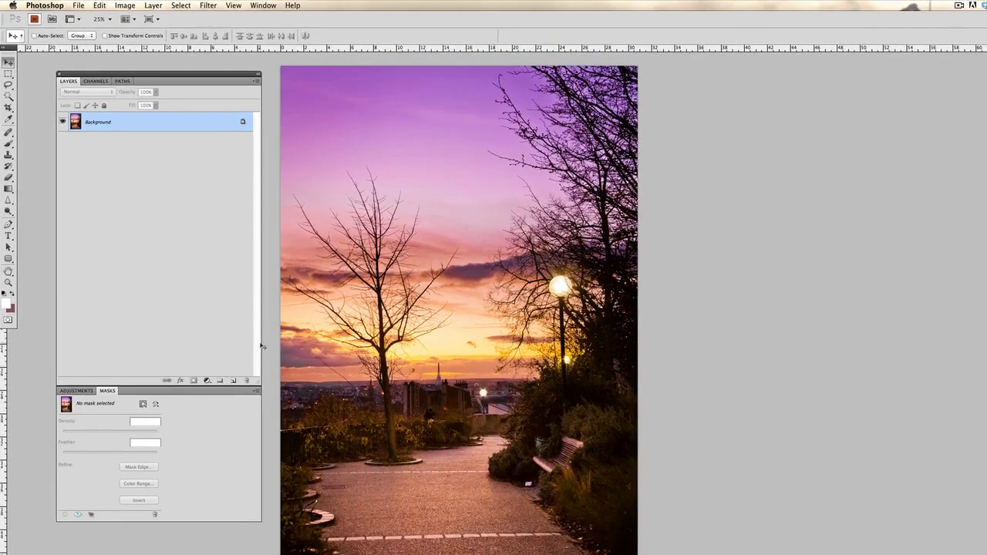
pyautogui.moveTo(261, 347); pyautogui.dragTo(186, 337)
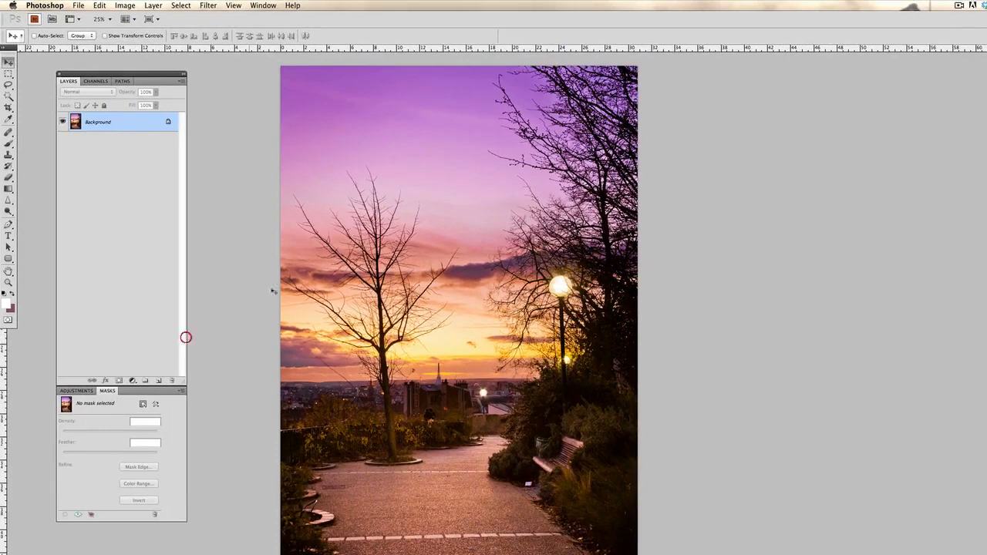
pyautogui.moveTo(456, 147); pyautogui.dragTo(388, 150)
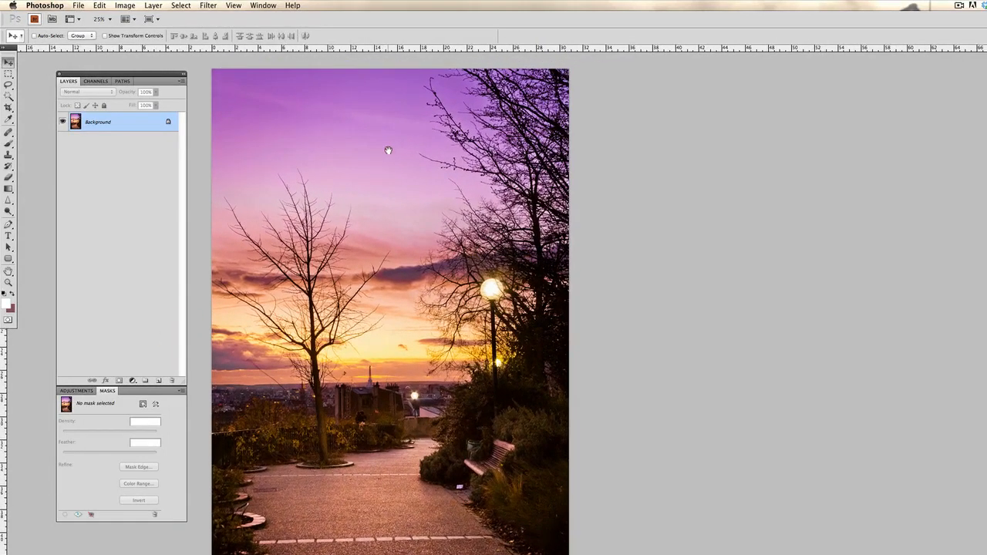
pyautogui.press('z')
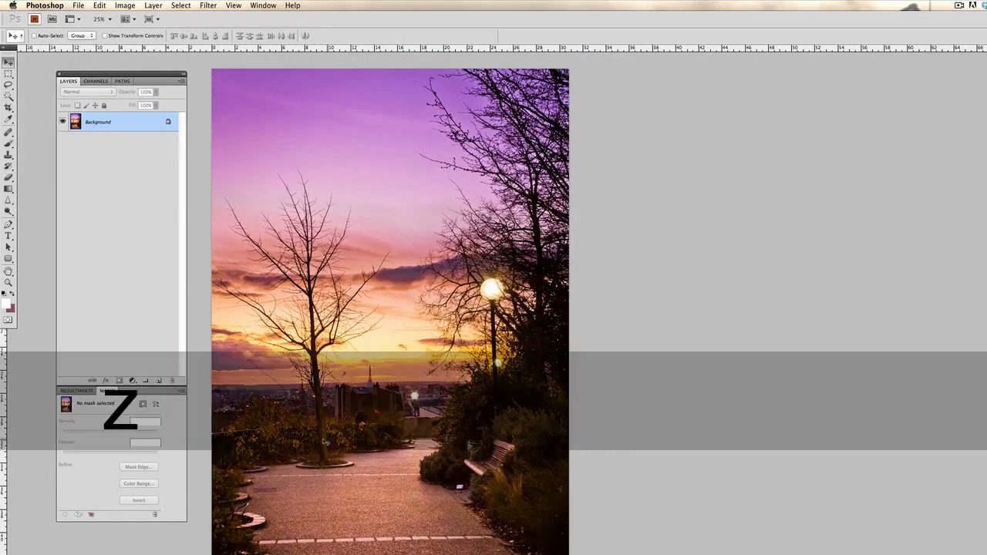
pyautogui.click(321, 440)
pyautogui.click(320, 440)
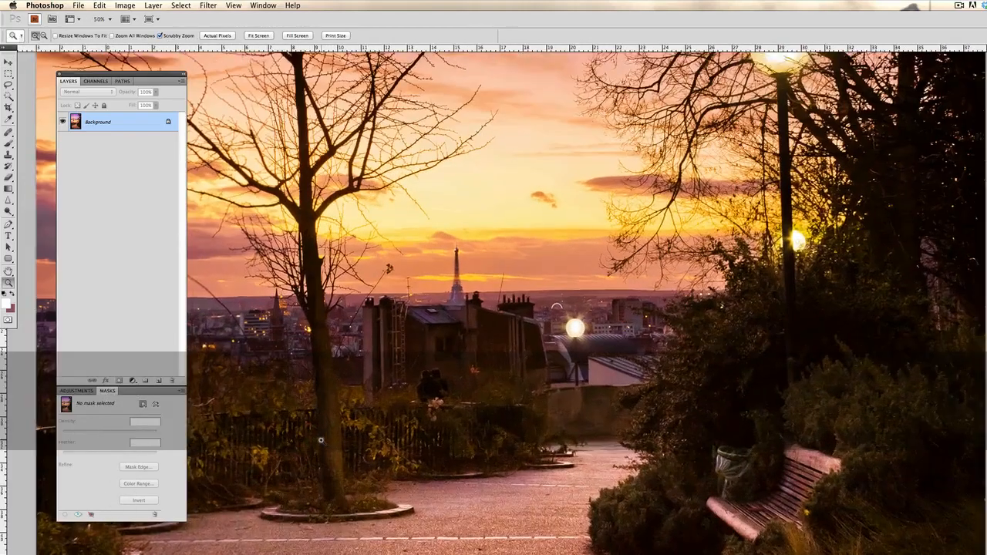
pyautogui.keyDown('alt'); pyautogui.click(384, 281); pyautogui.keyUp('alt')
pyautogui.keyDown('alt'); pyautogui.click(385, 282); pyautogui.keyUp('alt')
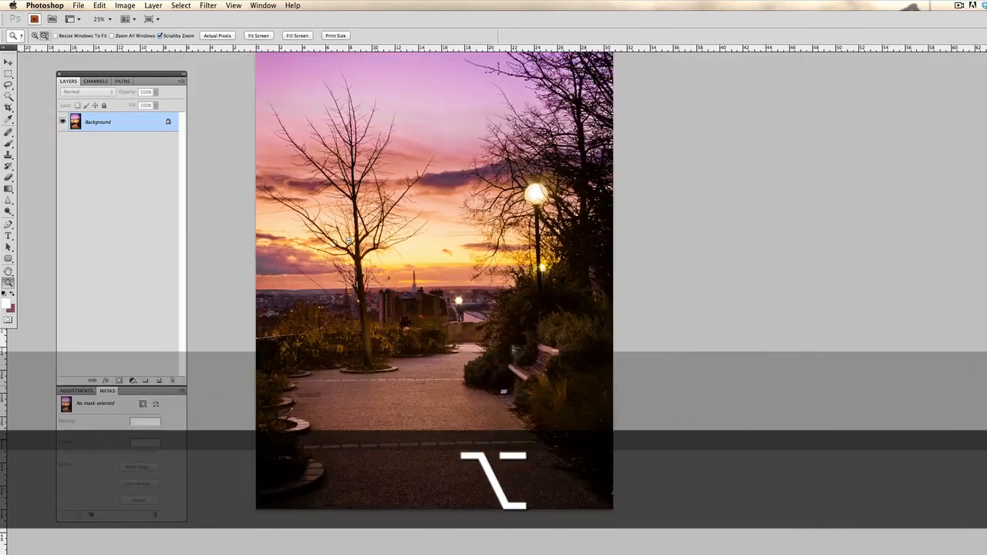
# Try cropping about 15% of the photo's height off its upper edge, keeping the full width, and examine the composition.
pyautogui.keyDown('alt'); pyautogui.click(414, 229); pyautogui.keyUp('alt')
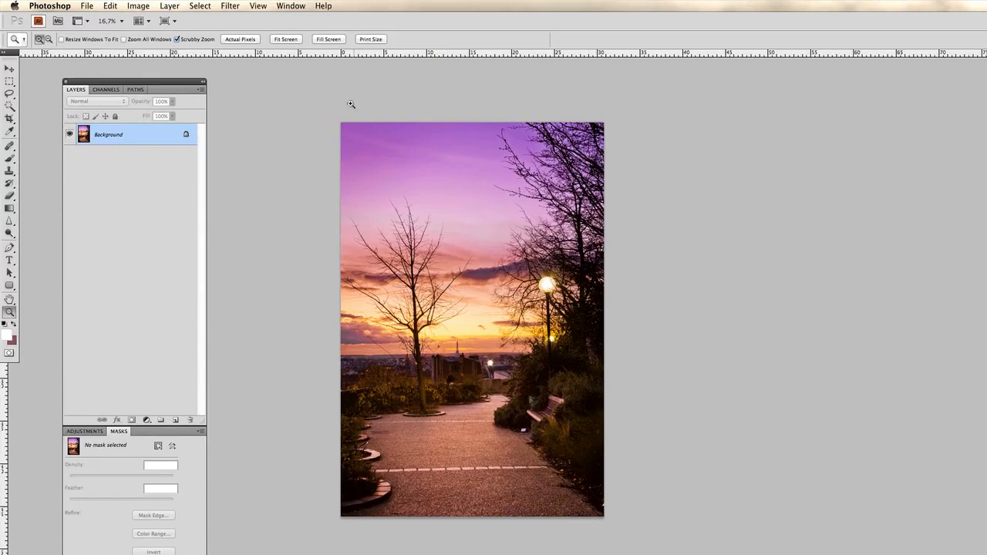
pyautogui.click(9, 118)
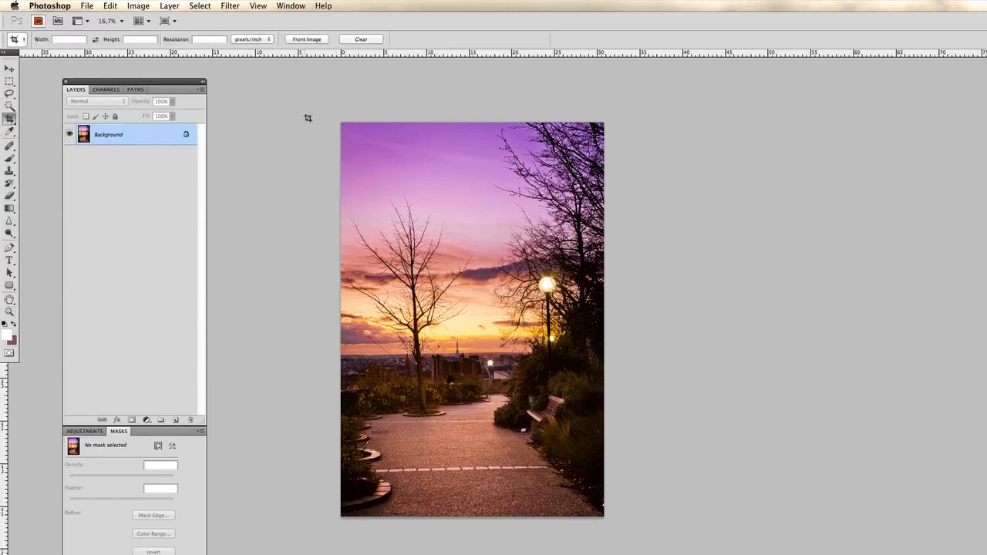
pyautogui.moveTo(477, 343); pyautogui.dragTo(645, 548)
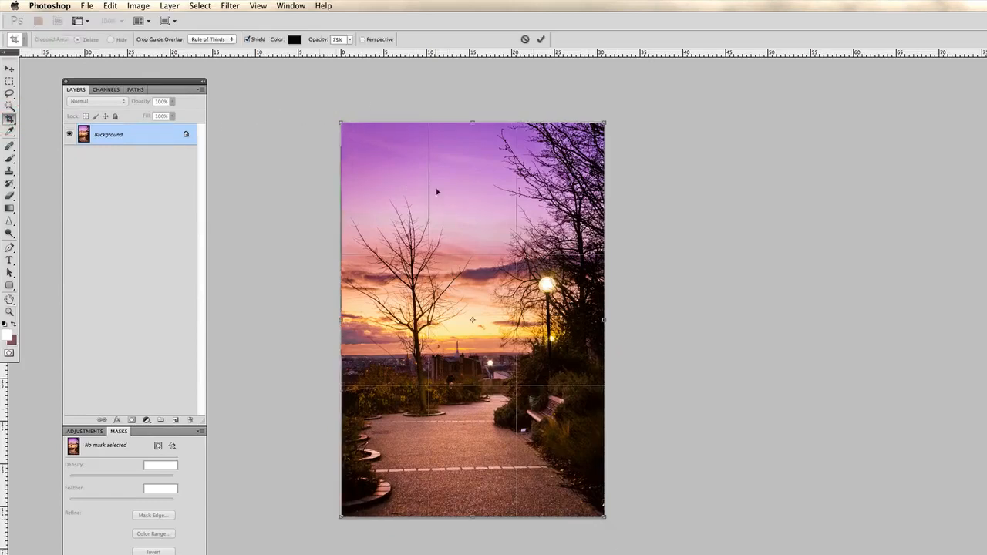
pyautogui.moveTo(472, 121); pyautogui.dragTo(474, 173)
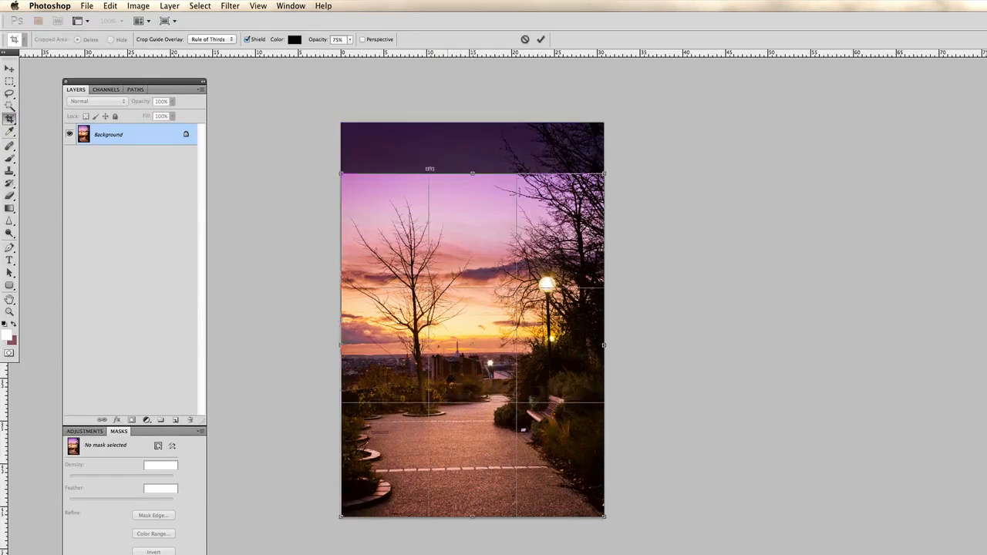
pyautogui.moveTo(474, 173); pyautogui.dragTo(473, 182)
pyautogui.press('Return')
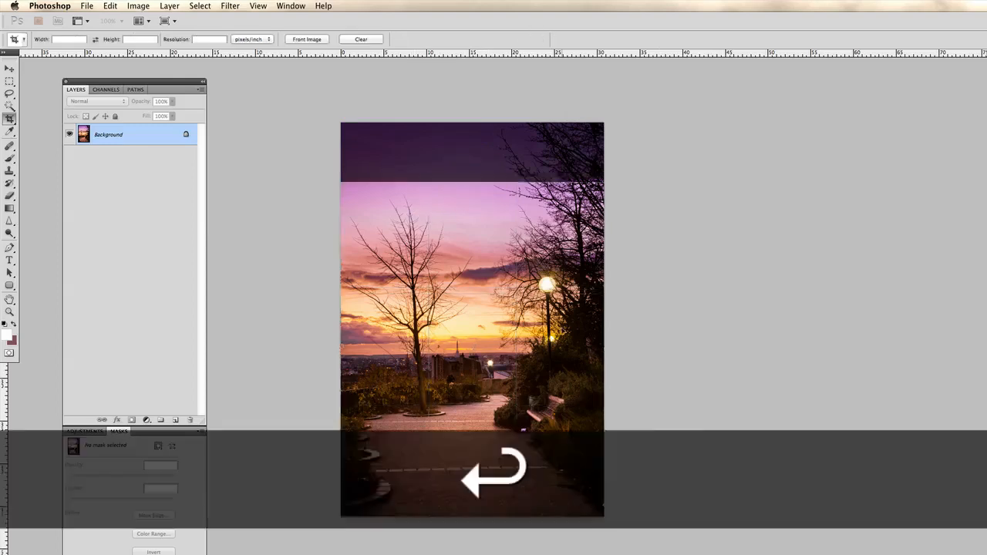
pyautogui.moveTo(633, 343); pyautogui.dragTo(387, 277)
pyautogui.press('z')
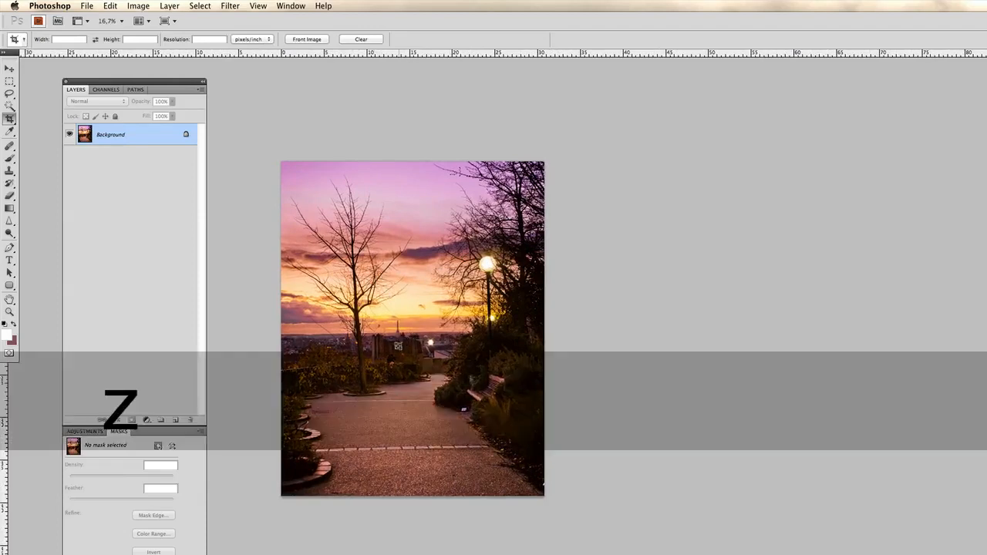
pyautogui.click(404, 341)
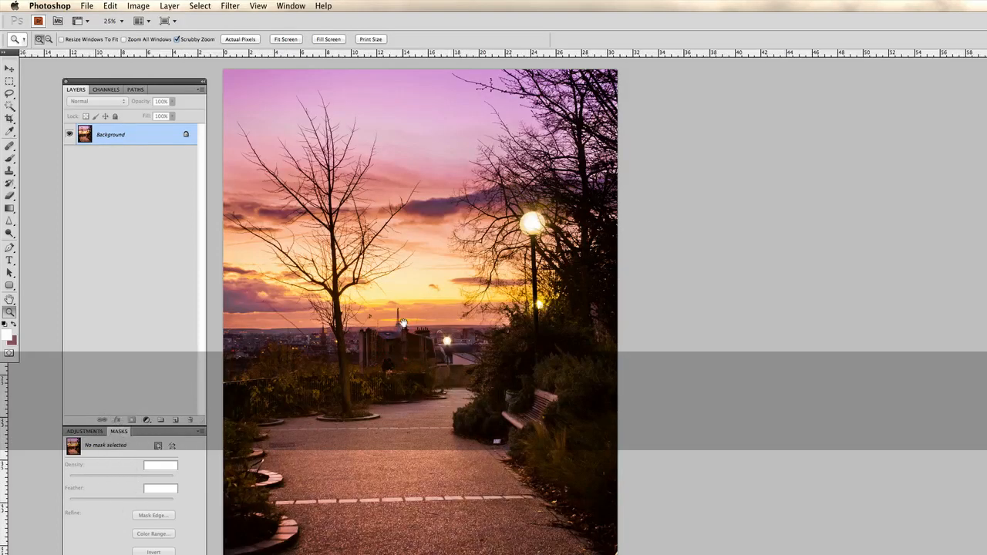
pyautogui.keyDown('alt'); pyautogui.click(404, 323); pyautogui.keyUp('alt')
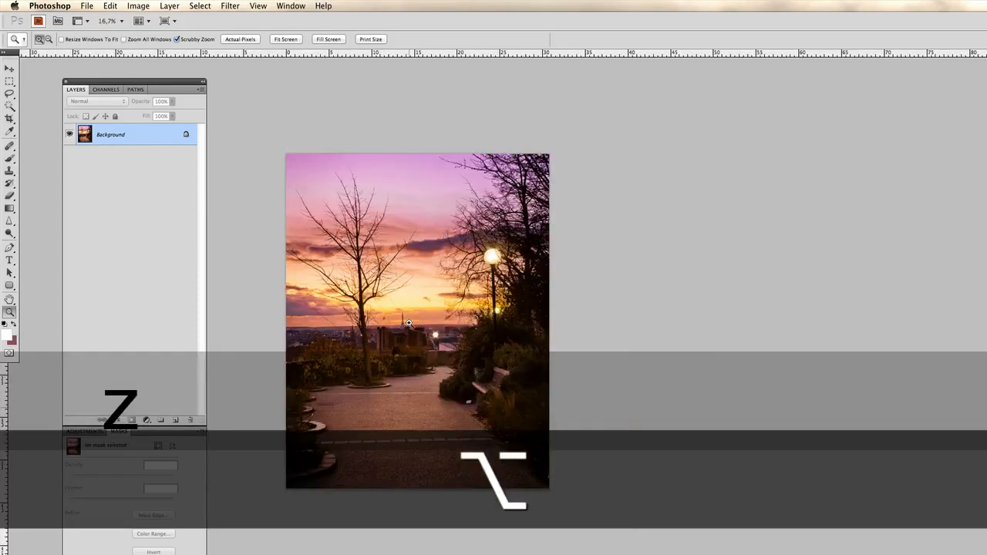
# Undo the crop of the upper sky.
pyautogui.press('super+z')
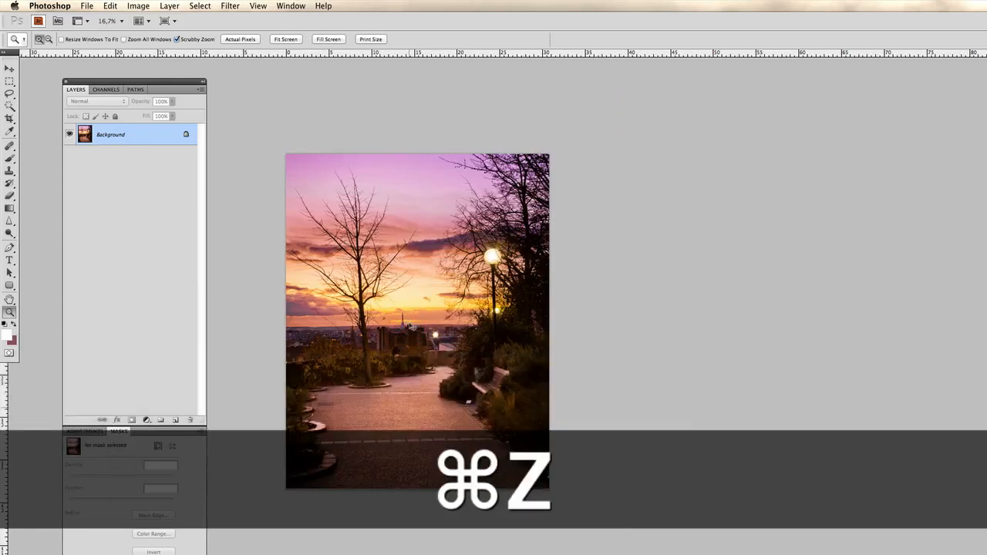
pyautogui.press('super+z')
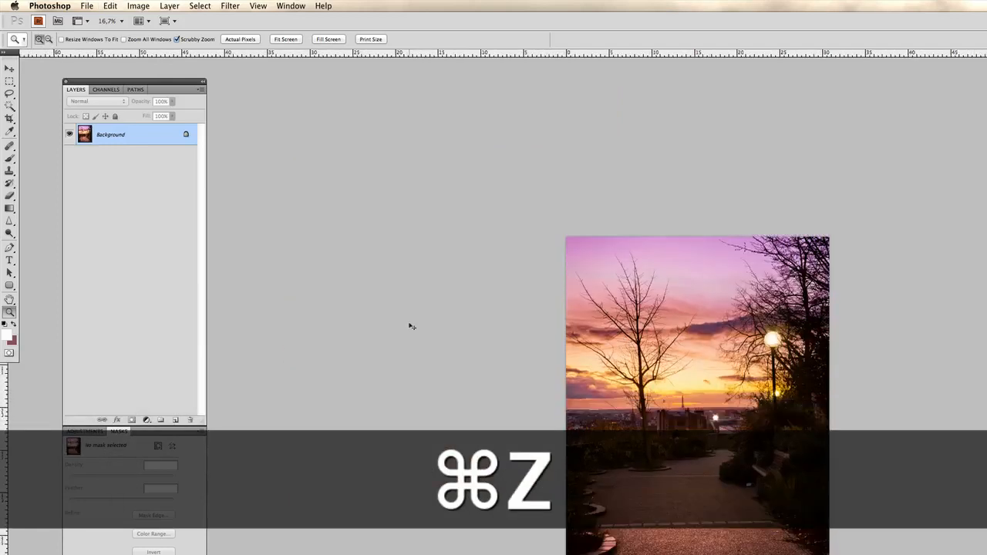
pyautogui.press('super+z')
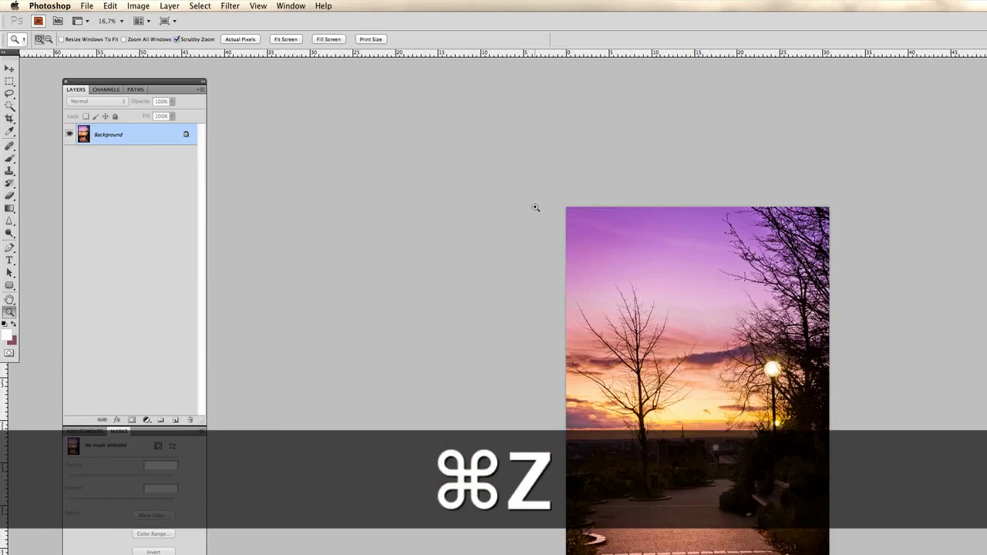
# Crop about 10% of the photo's height off the sky at its upper edge, keeping the full width.
pyautogui.press('c')
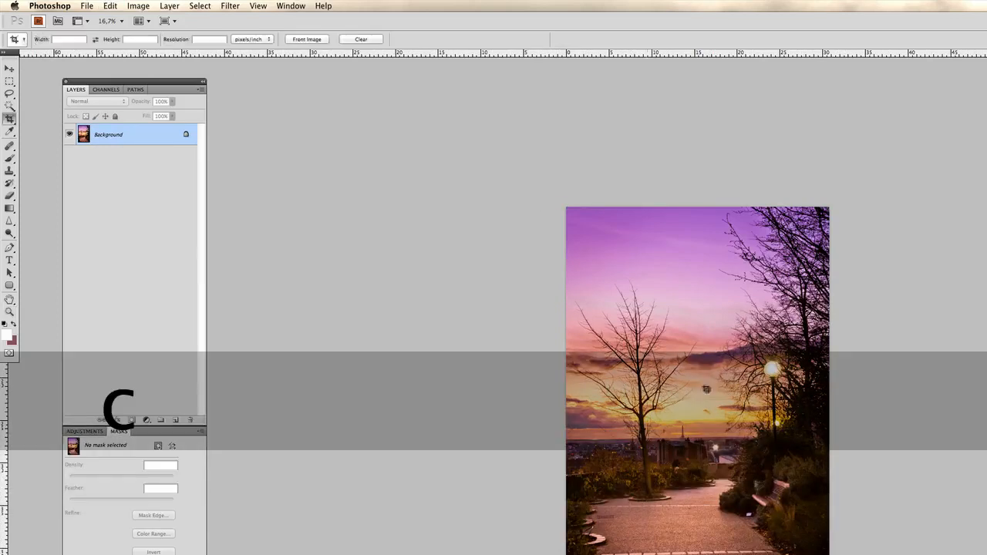
pyautogui.moveTo(566, 207); pyautogui.dragTo(829, 554)
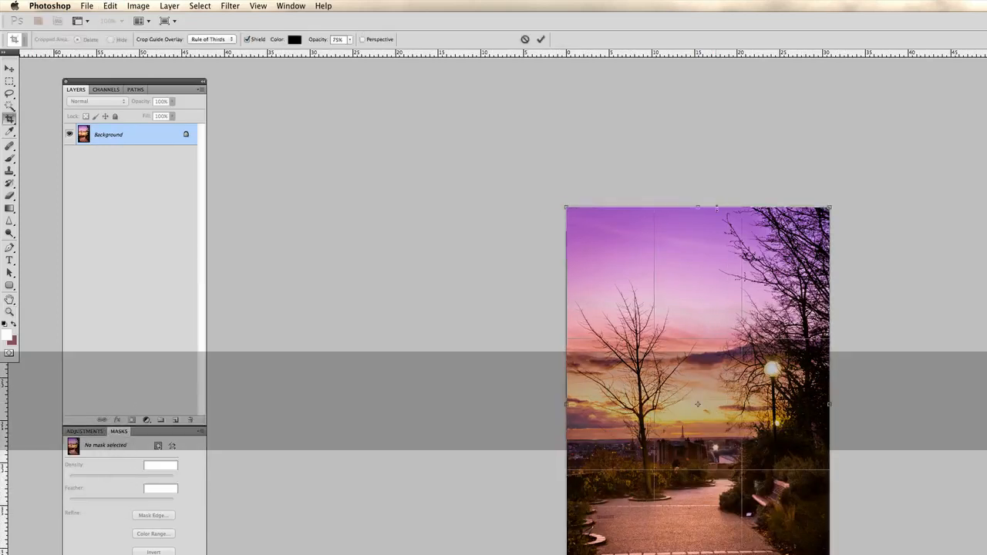
pyautogui.moveTo(700, 208); pyautogui.dragTo(703, 246)
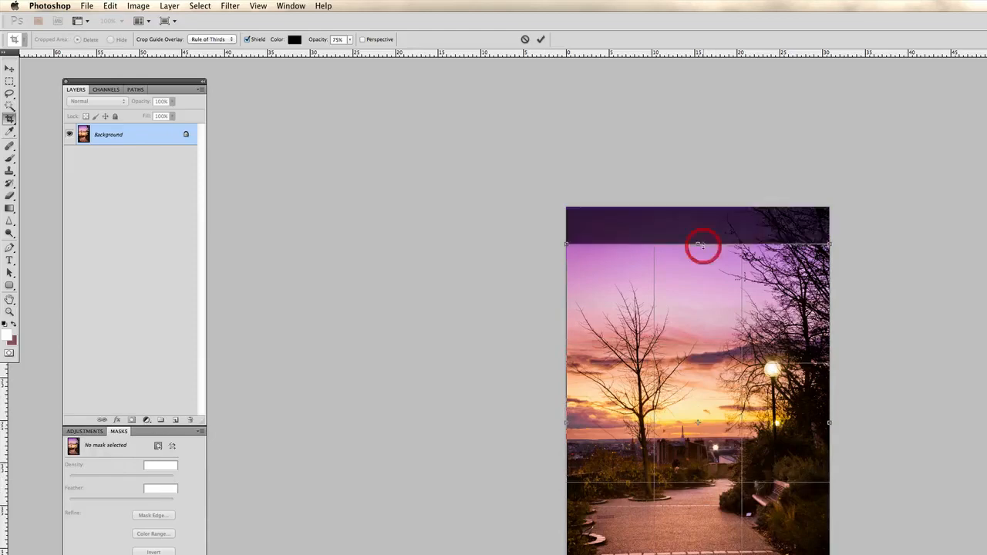
pyautogui.press('Return')
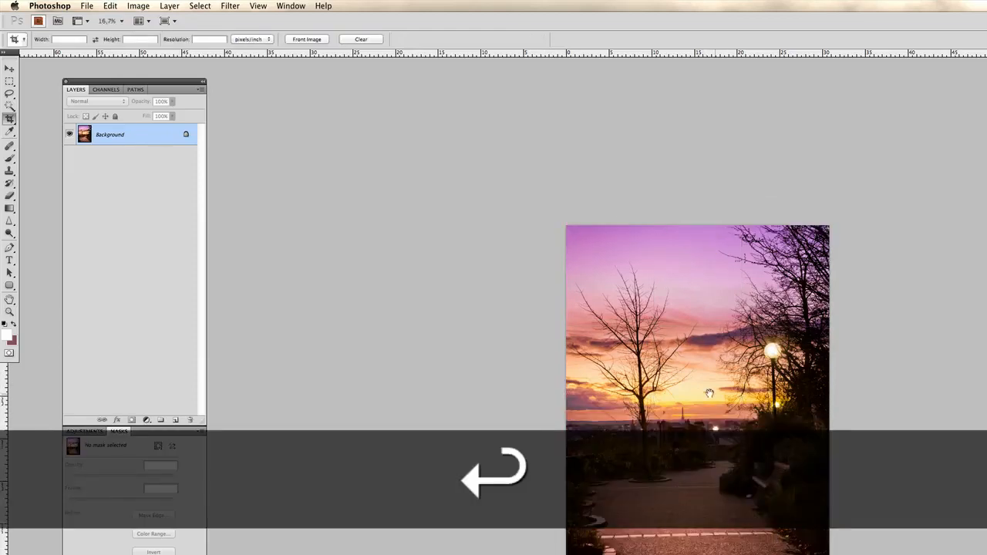
# Add a new empty layer above the Background and set its blending mode to Overlay.
pyautogui.moveTo(709, 393); pyautogui.dragTo(535, 326)
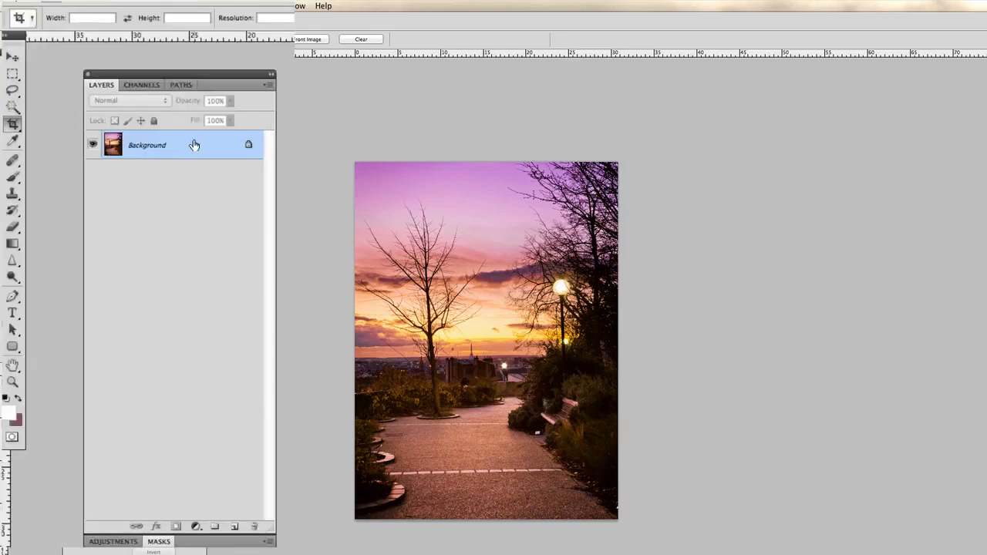
pyautogui.click(235, 526)
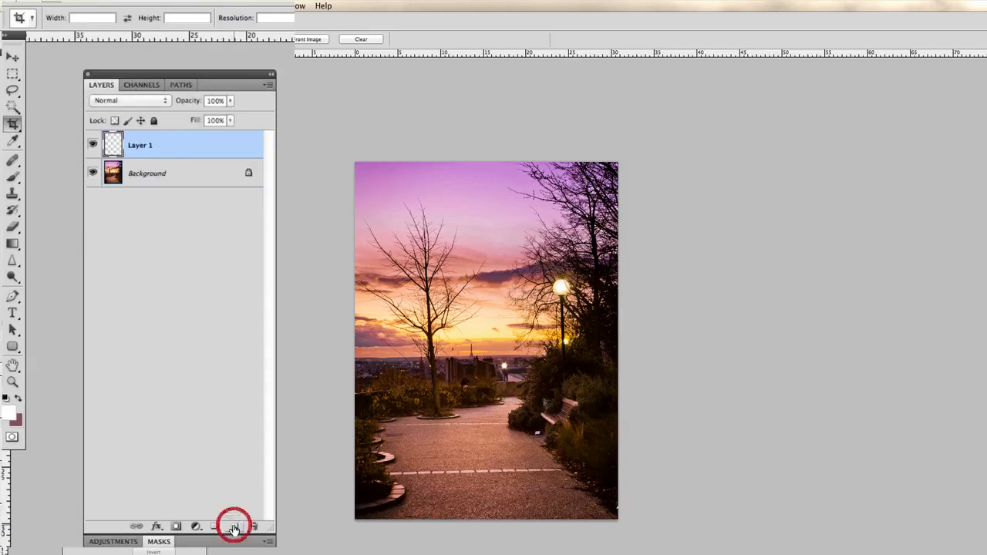
pyautogui.click(131, 100)
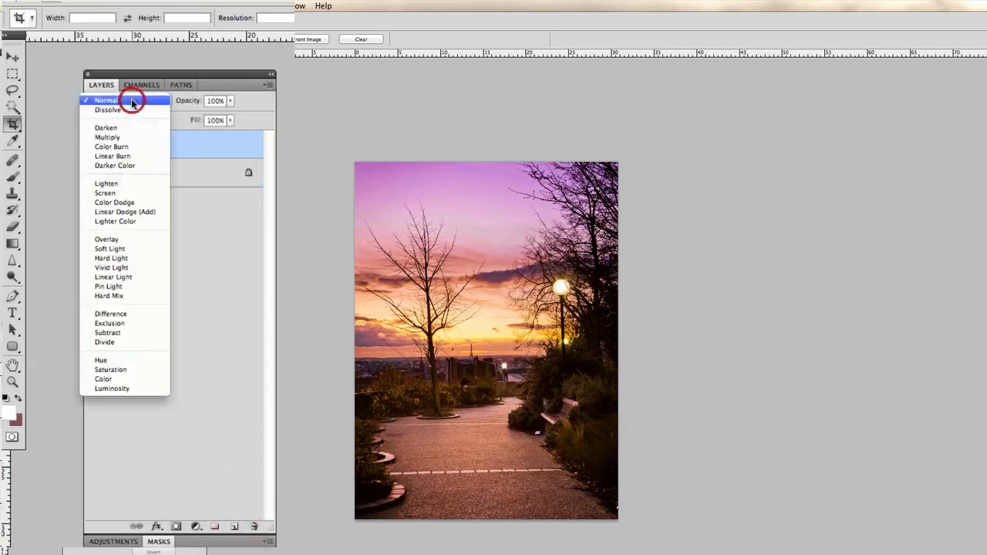
pyautogui.click(141, 240)
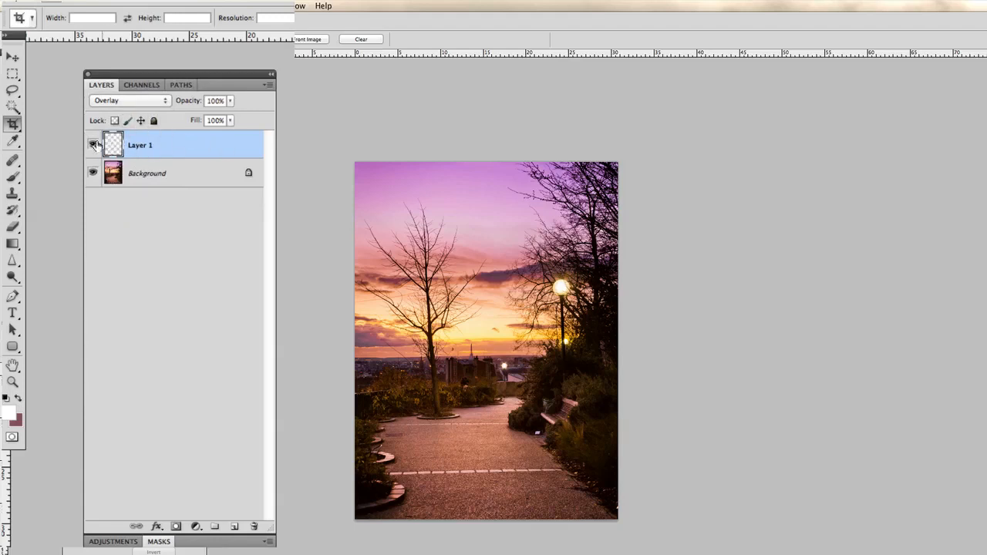
# Activate the Brush tool and reset the colours, with white as foreground and black as background.
pyautogui.click(17, 178)
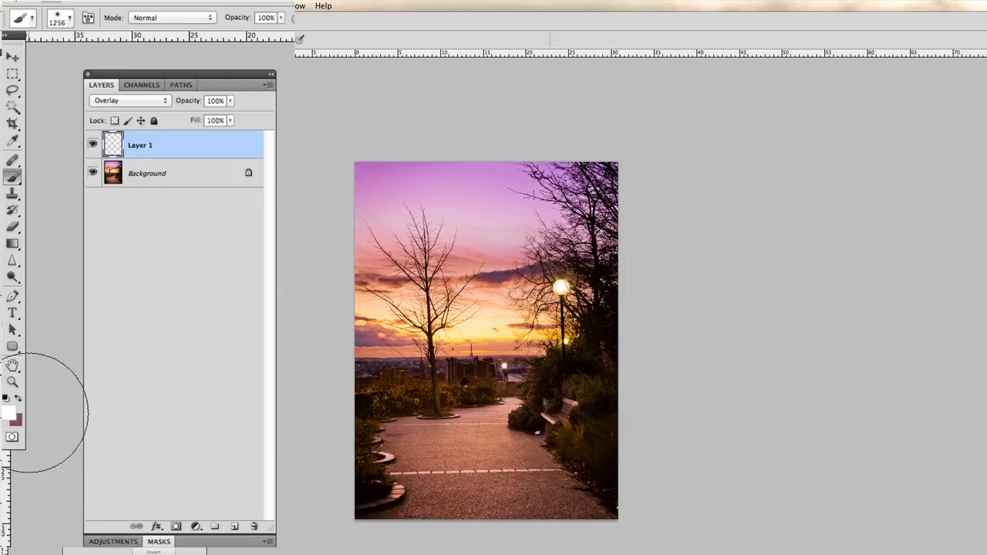
pyautogui.press('d')
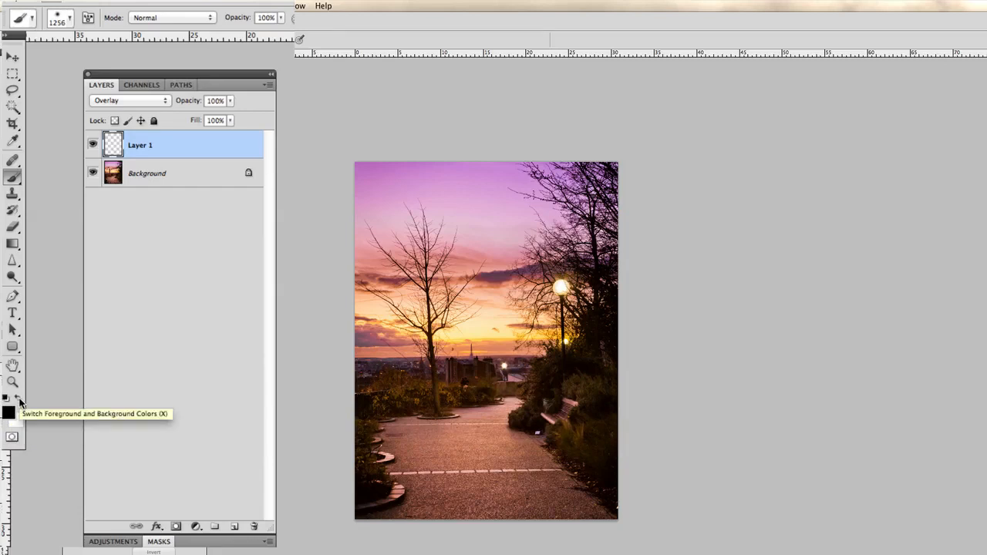
pyautogui.click(18, 398)
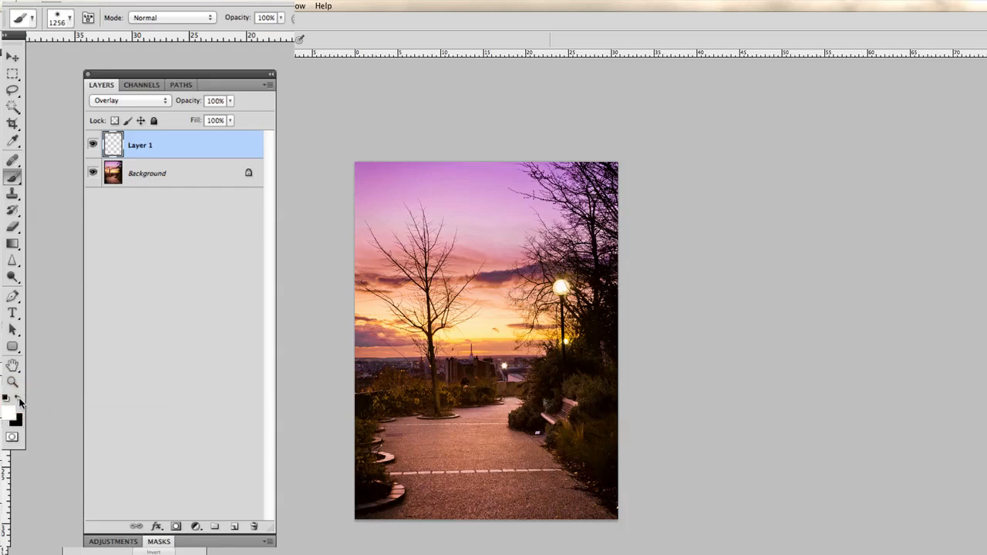
pyautogui.press('x')
pyautogui.press('x')
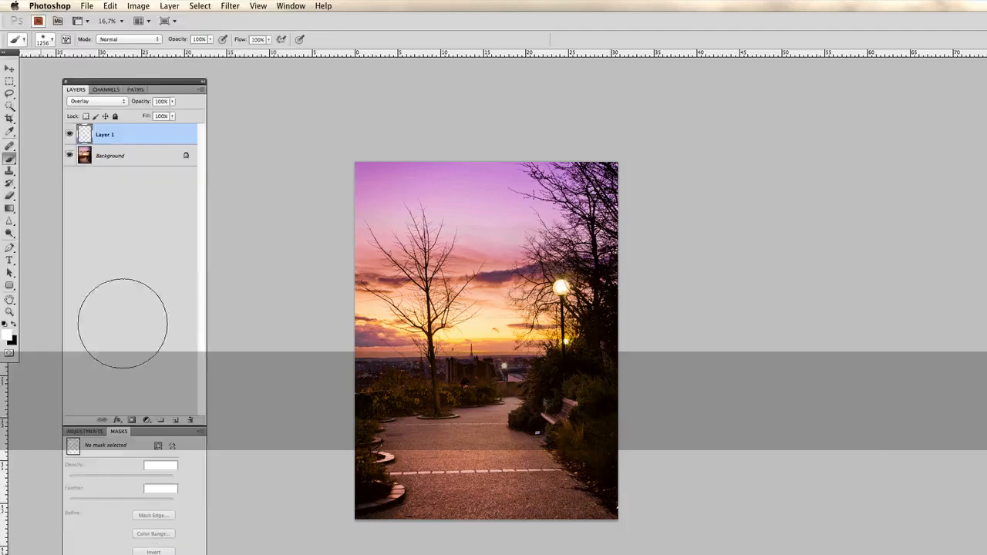
# Reduce the brush size to 460 px and set the brush opacity to 20% for painting on the path.
pyautogui.press('z')
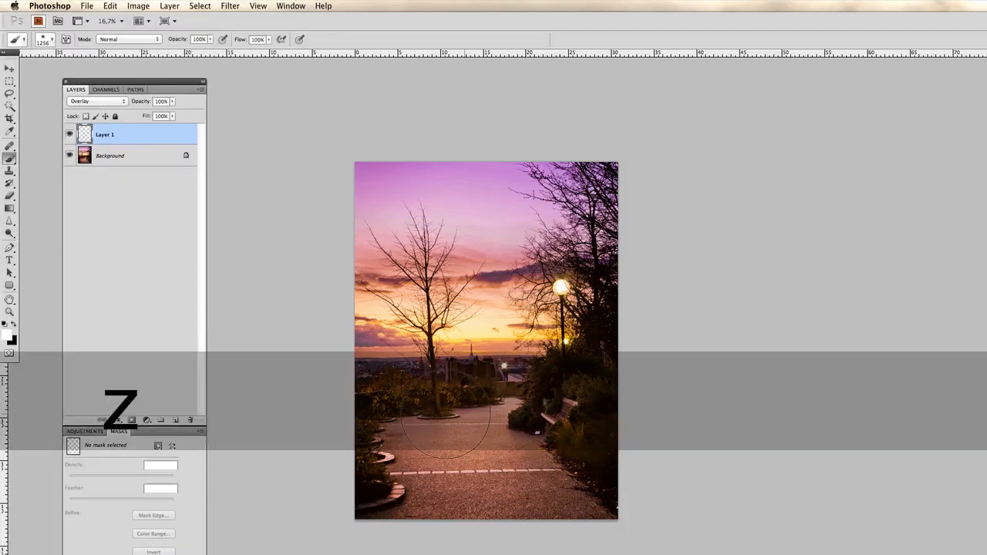
pyautogui.click(436, 400)
pyautogui.click(437, 400)
pyautogui.click(435, 399)
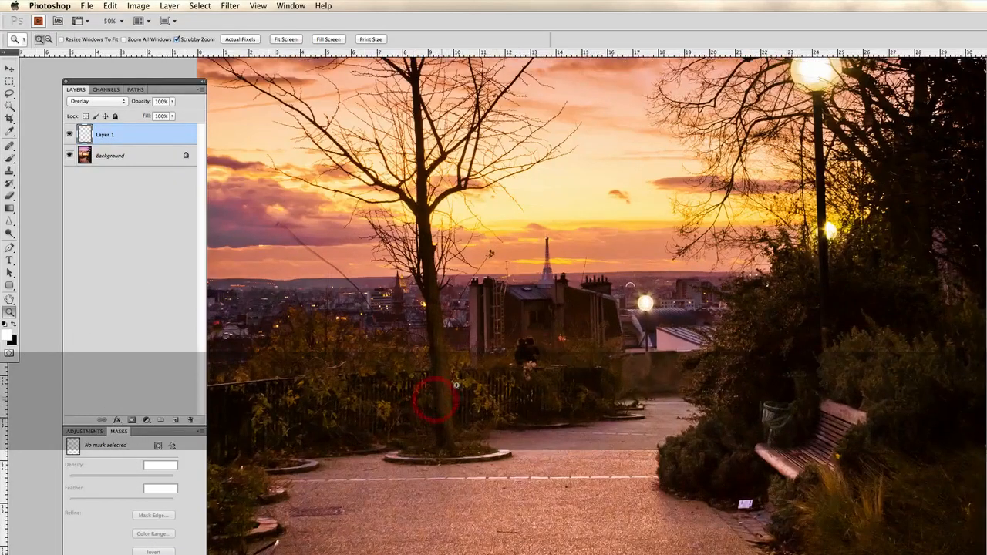
pyautogui.press('space')
pyautogui.moveTo(492, 380)
pyautogui.mouseDown()
pyautogui.moveTo(489, 420)
pyautogui.moveTo(494, 390)
pyautogui.mouseUp()
pyautogui.press('b')
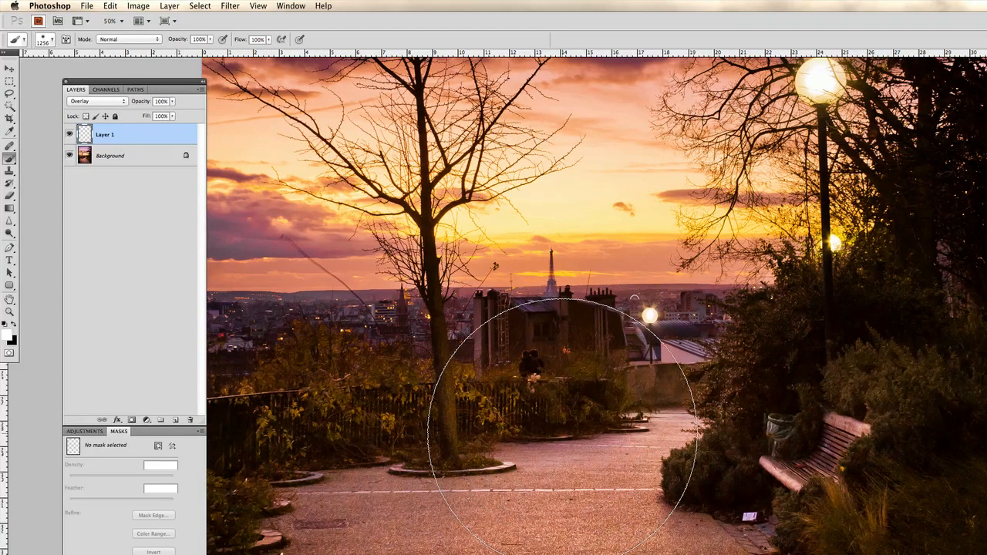
pyautogui.hotkey('ctrl', 'alt')
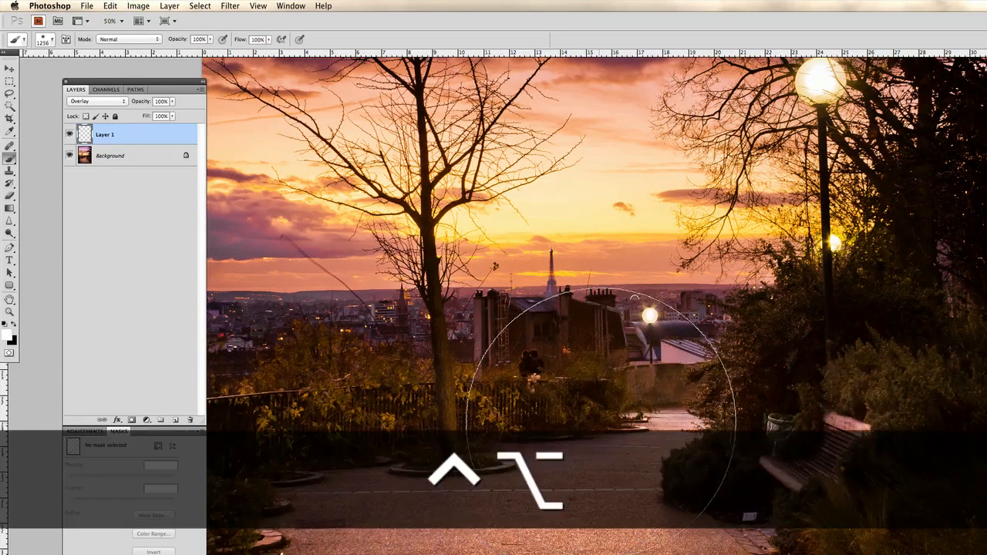
pyautogui.moveTo(607, 423); pyautogui.dragTo(483, 422)
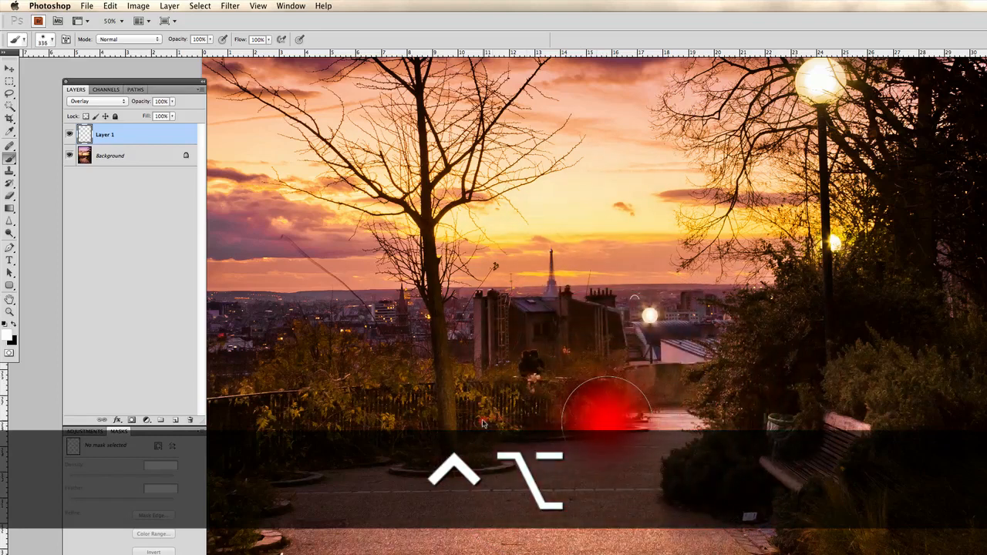
pyautogui.moveTo(483, 422)
pyautogui.mouseDown()
pyautogui.moveTo(597, 431)
pyautogui.moveTo(498, 429)
pyautogui.moveTo(520, 400)
pyautogui.mouseUp()
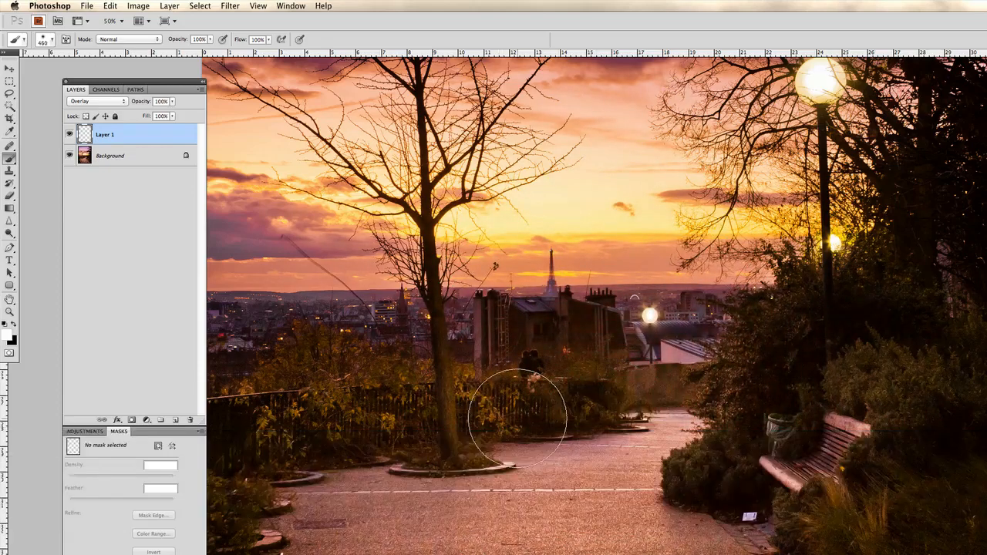
pyautogui.moveTo(585, 491)
pyautogui.mouseDown()
pyautogui.moveTo(588, 357)
pyautogui.moveTo(577, 379)
pyautogui.mouseUp()
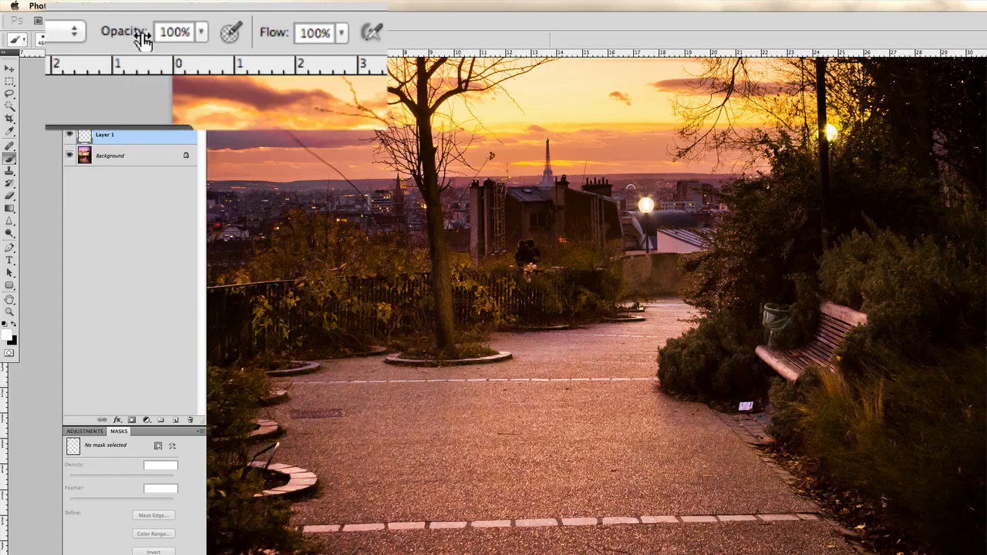
pyautogui.moveTo(133, 33); pyautogui.dragTo(34, 32)
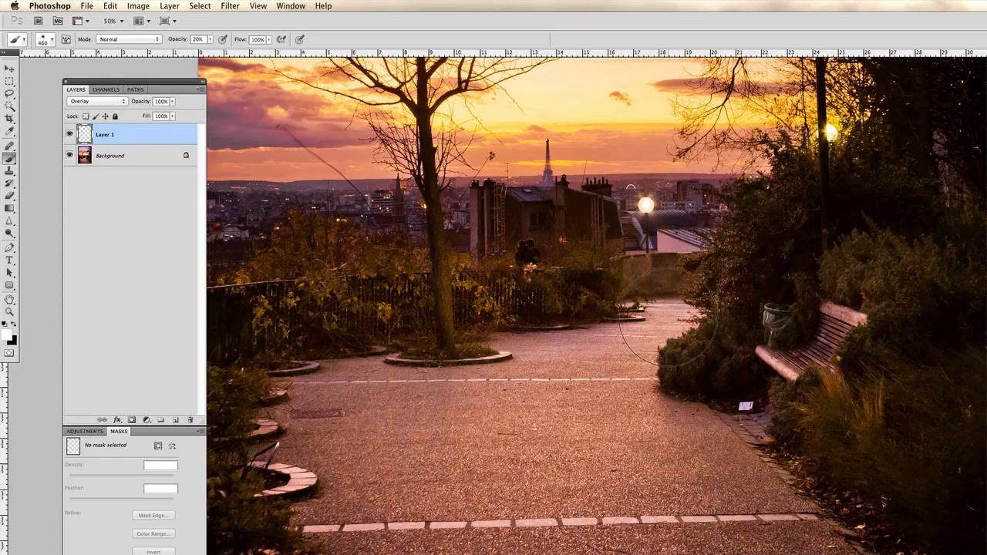
# Brighten the middle of the paved path with white brush strokes from the far end to the foreground, and dab the bush behind the bench.
pyautogui.moveTo(674, 319)
pyautogui.mouseDown()
pyautogui.moveTo(526, 425)
pyautogui.moveTo(506, 512)
pyautogui.mouseUp()
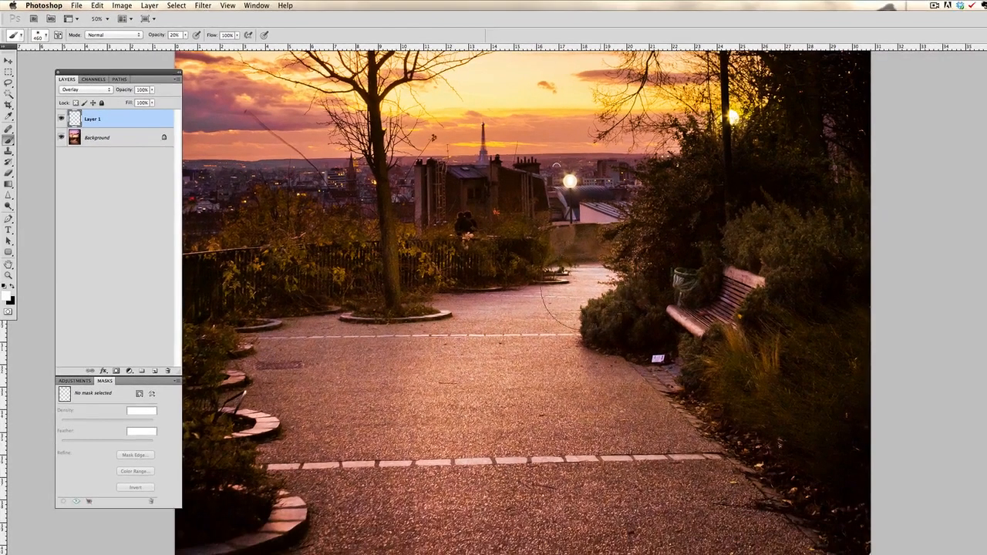
pyautogui.moveTo(664, 313); pyautogui.dragTo(518, 549)
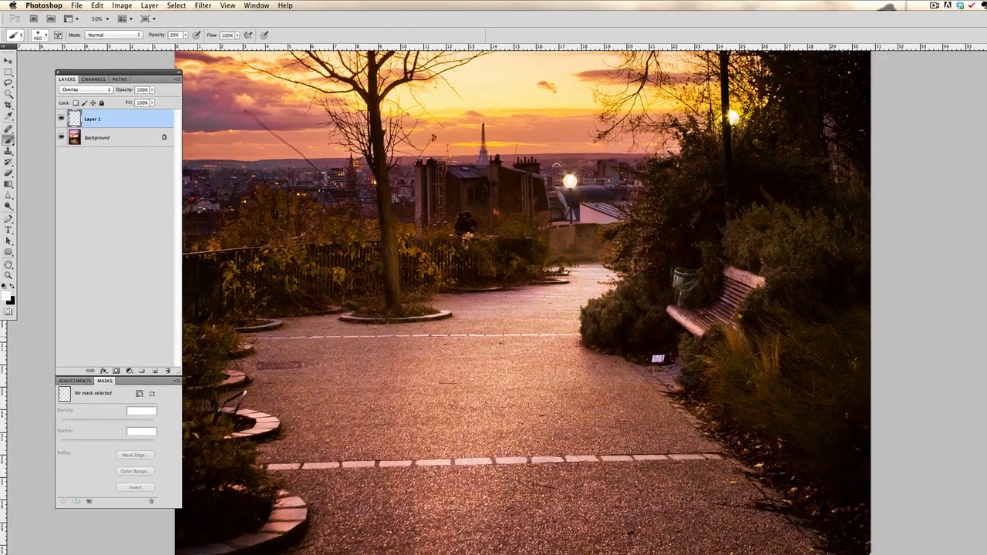
pyautogui.moveTo(495, 336); pyautogui.dragTo(392, 522)
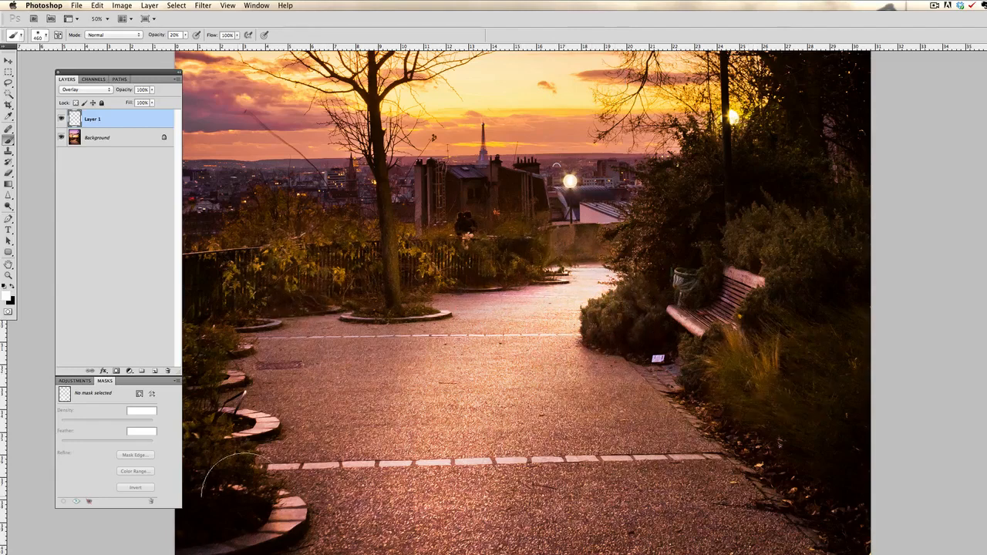
pyautogui.press('space')
pyautogui.moveTo(683, 205); pyautogui.dragTo(600, 282)
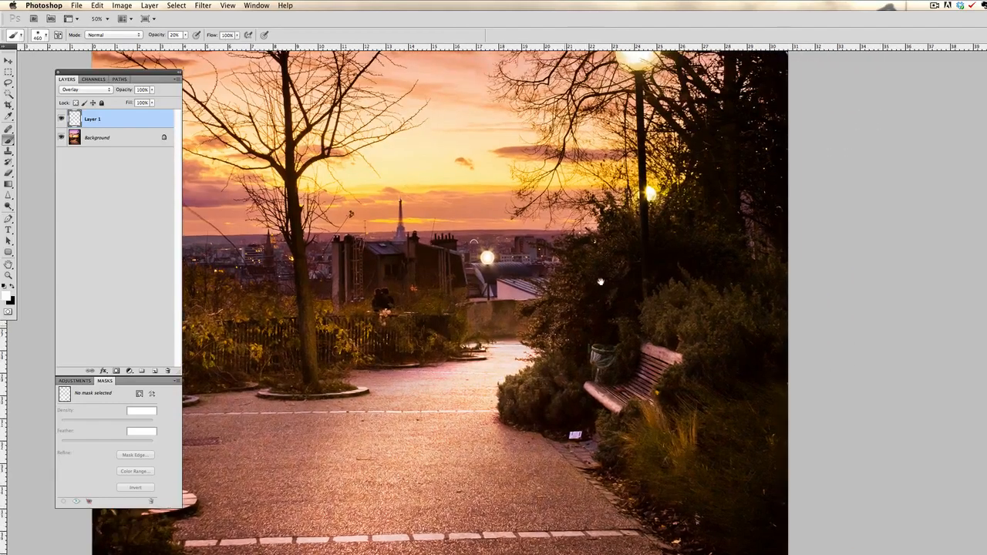
pyautogui.click(680, 318)
# Compare the photo with and without the white-painted Overlay layer by toggling that layer's visibility.
pyautogui.press('space')
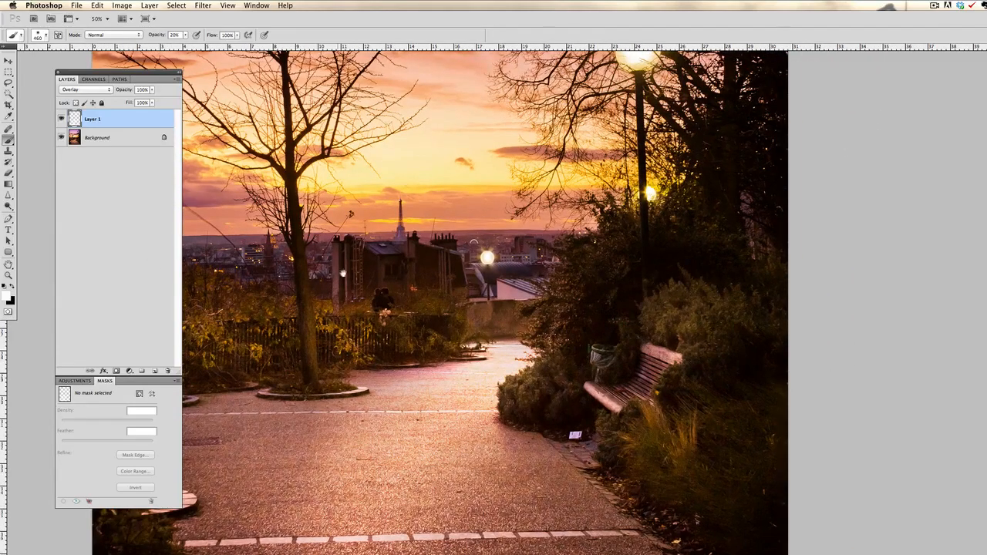
pyautogui.press('z')
pyautogui.keyDown('alt'); pyautogui.click(387, 308); pyautogui.keyUp('alt')
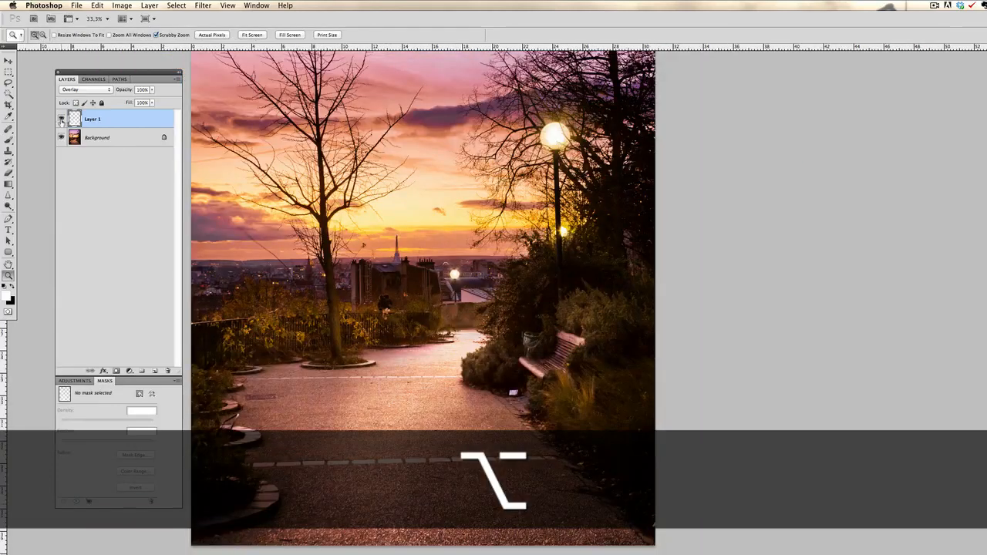
pyautogui.click(62, 119)
pyautogui.click(62, 120)
pyautogui.click(62, 119)
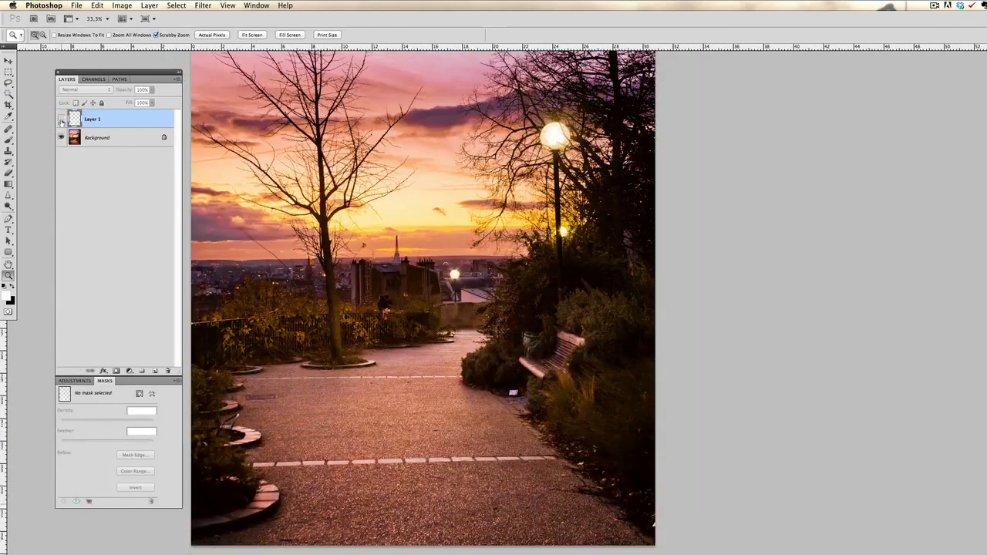
pyautogui.click(62, 119)
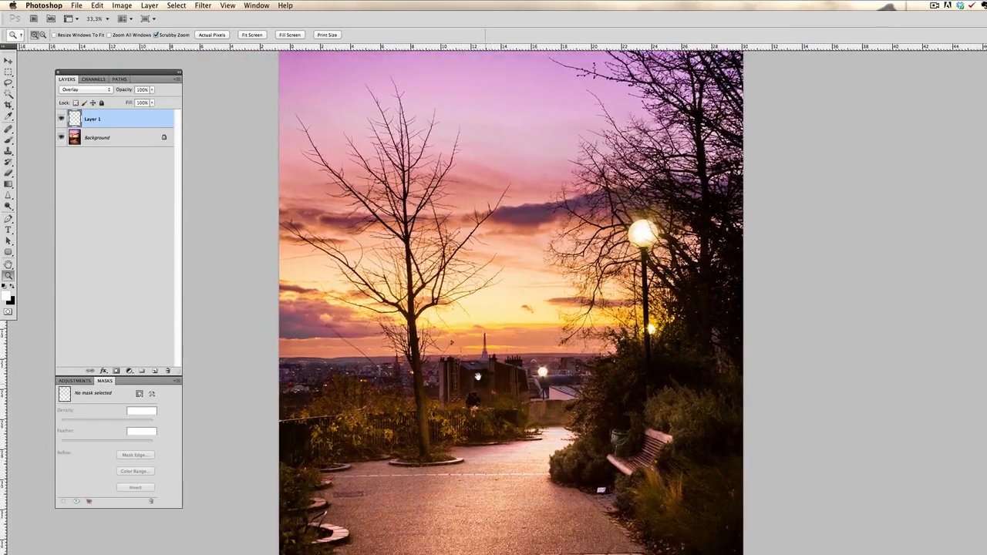
# Add a second empty layer on top of the stack and set its blending mode to Overlay.
pyautogui.click(167, 433)
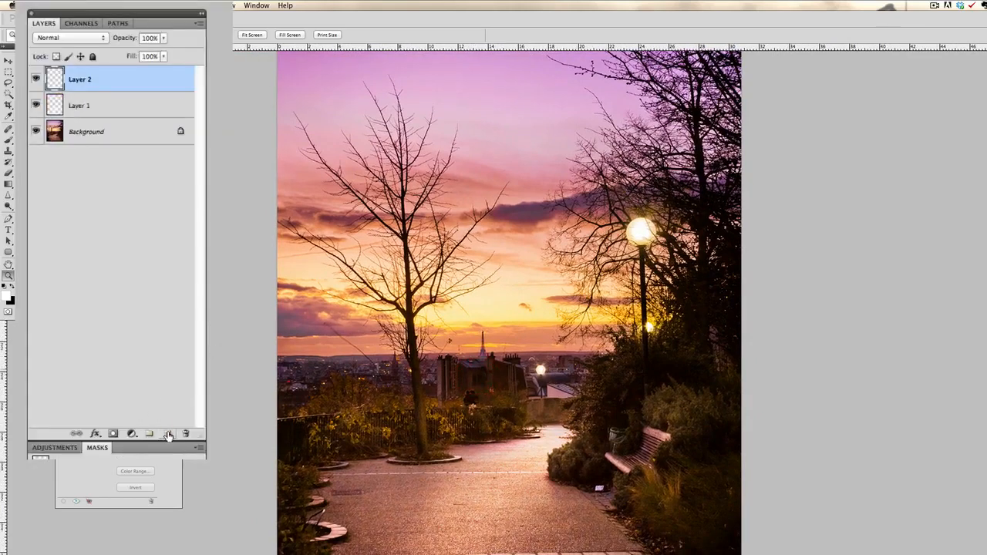
pyautogui.click(80, 39)
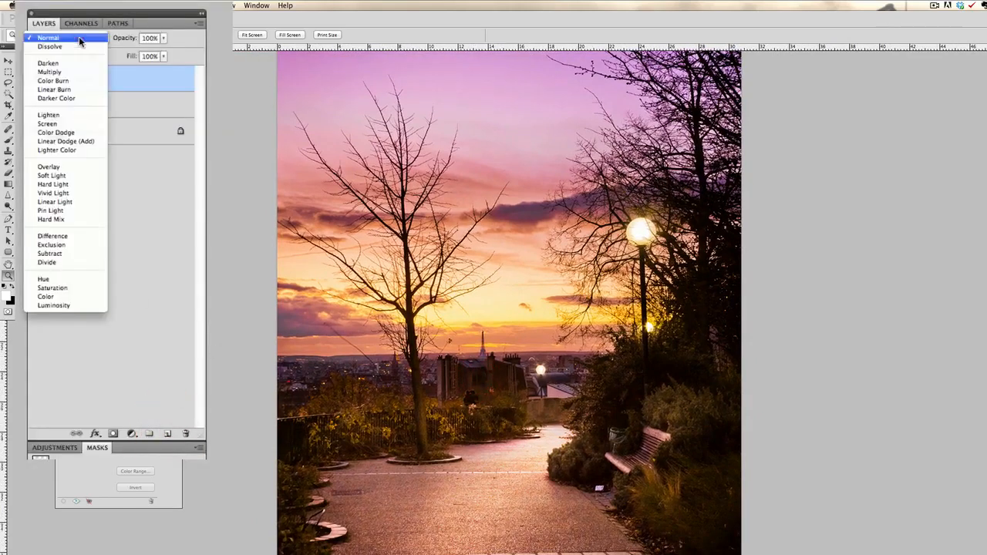
pyautogui.click(82, 165)
# Rename the lower Overlay layer to white and the upper one to black.
pyautogui.doubleClick(79, 107)
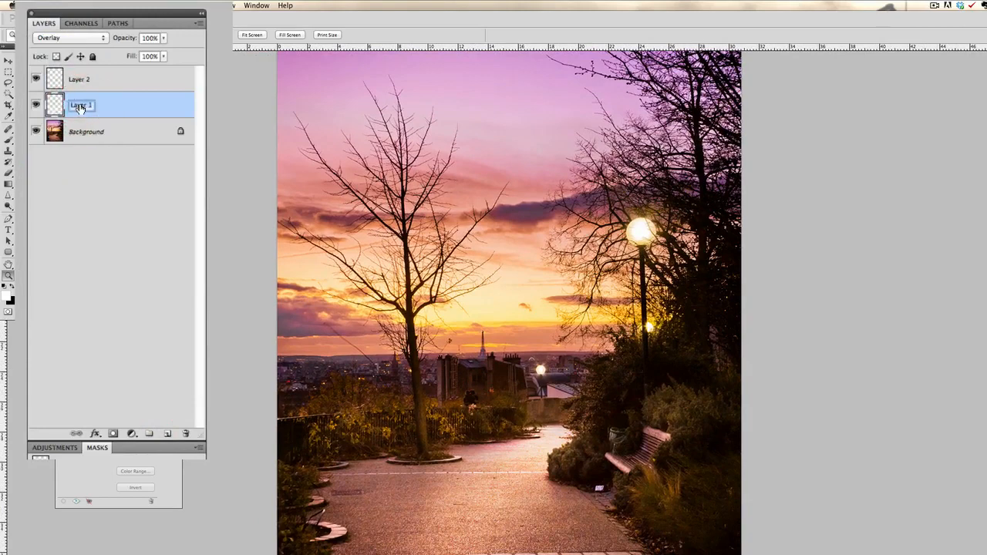
pyautogui.write('white')
pyautogui.press('Return')
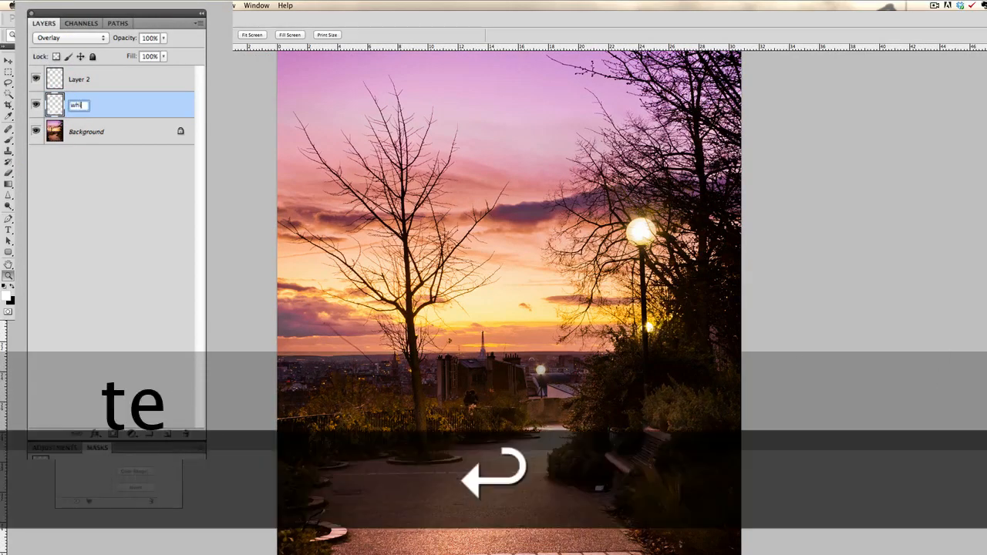
pyautogui.doubleClick(79, 79)
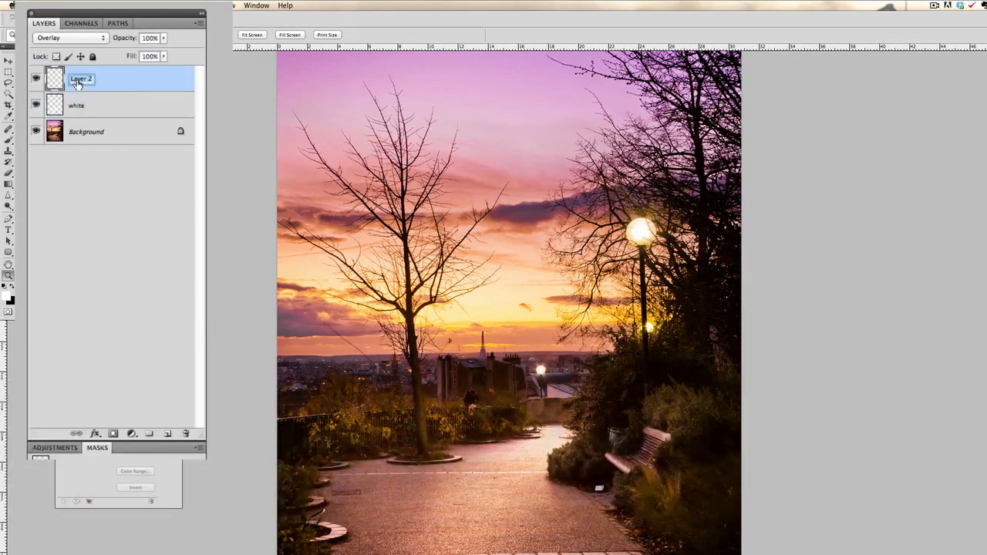
pyautogui.write('black')
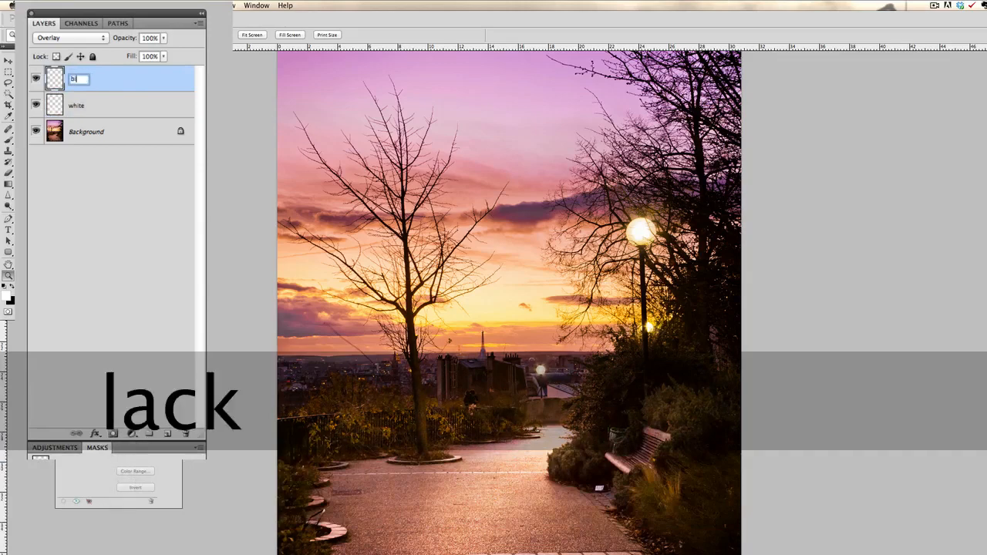
pyautogui.press('Return')
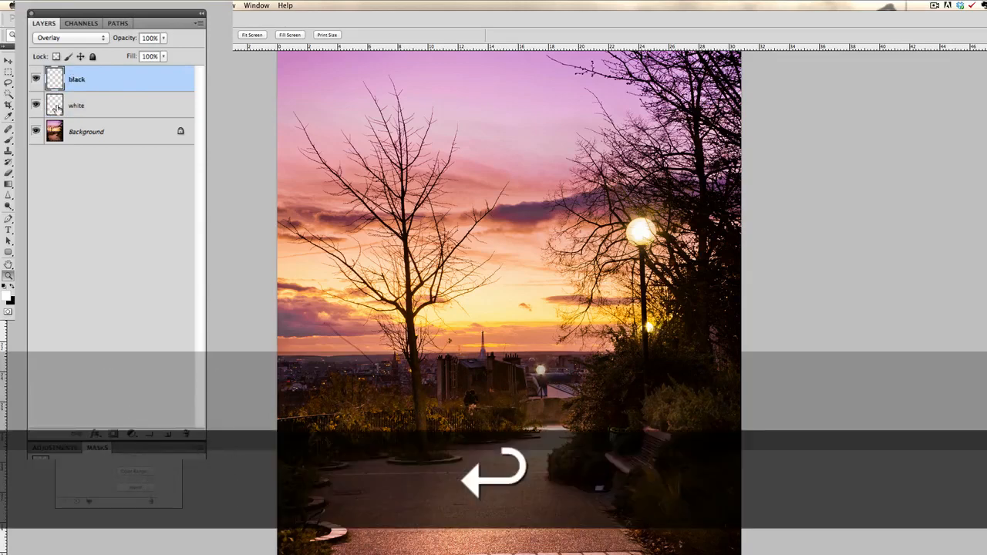
# Paint black with the Brush tool over the lower sky on the black layer, in wide horizontal strokes above the skyline.
pyautogui.press('x')
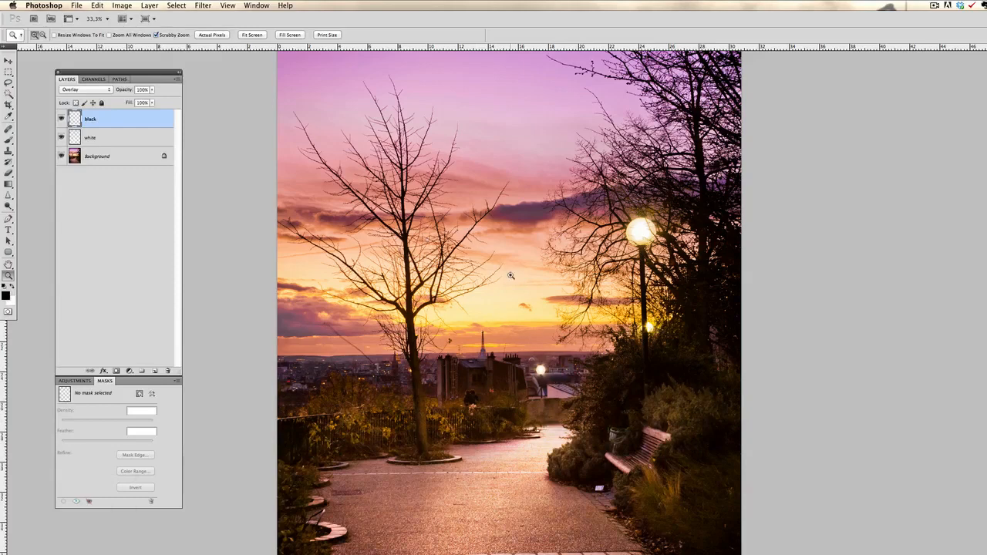
pyautogui.press('b')
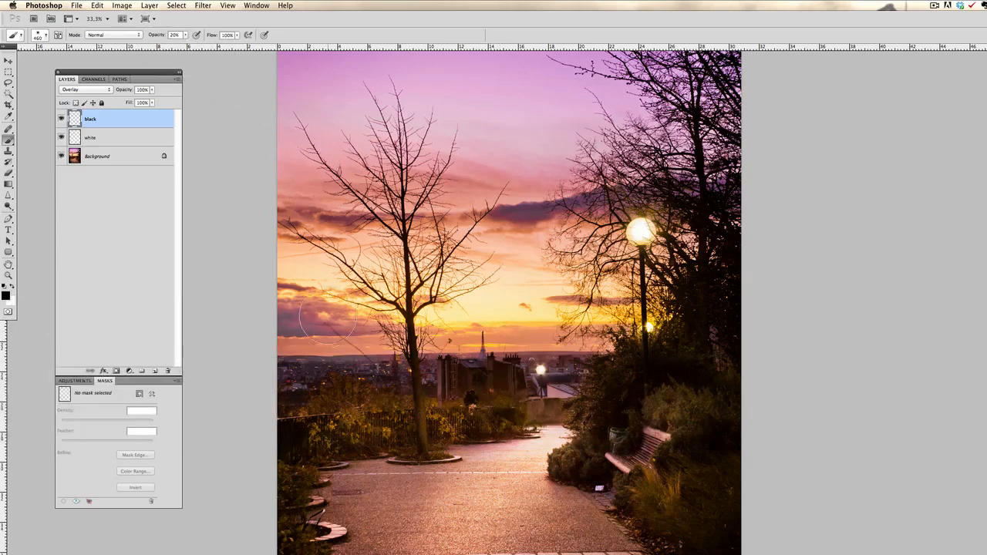
pyautogui.moveTo(320, 313); pyautogui.dragTo(573, 322)
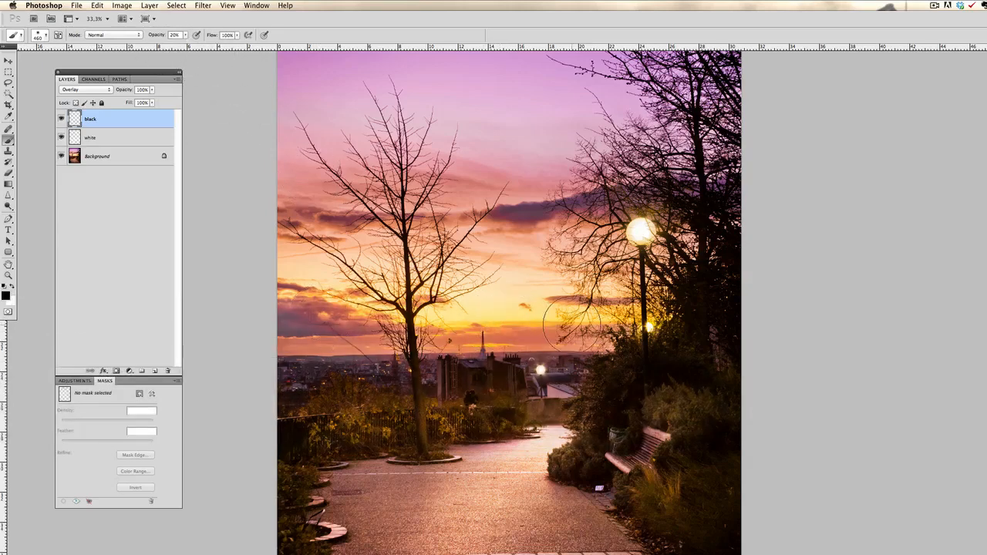
pyautogui.moveTo(401, 316); pyautogui.dragTo(655, 323)
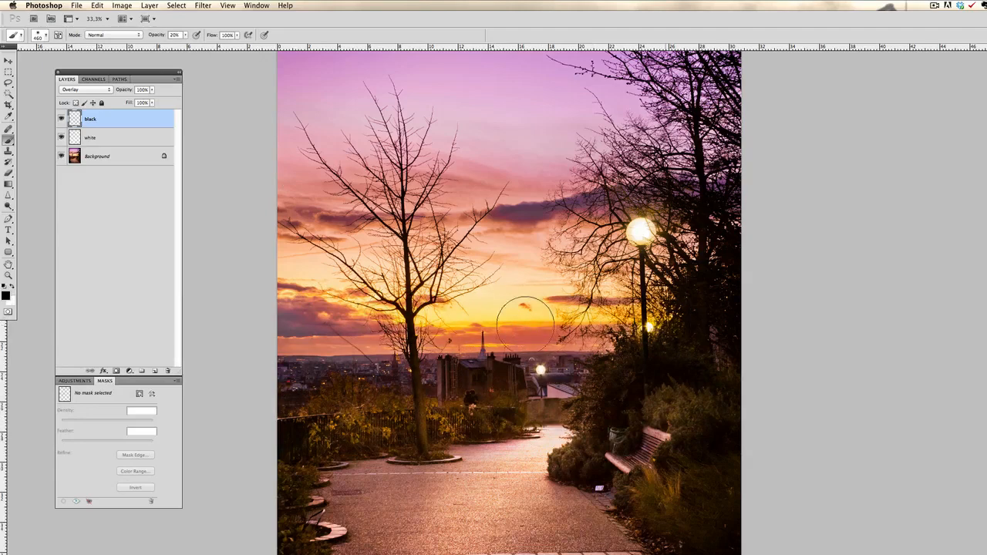
pyautogui.moveTo(230, 323); pyautogui.dragTo(683, 331)
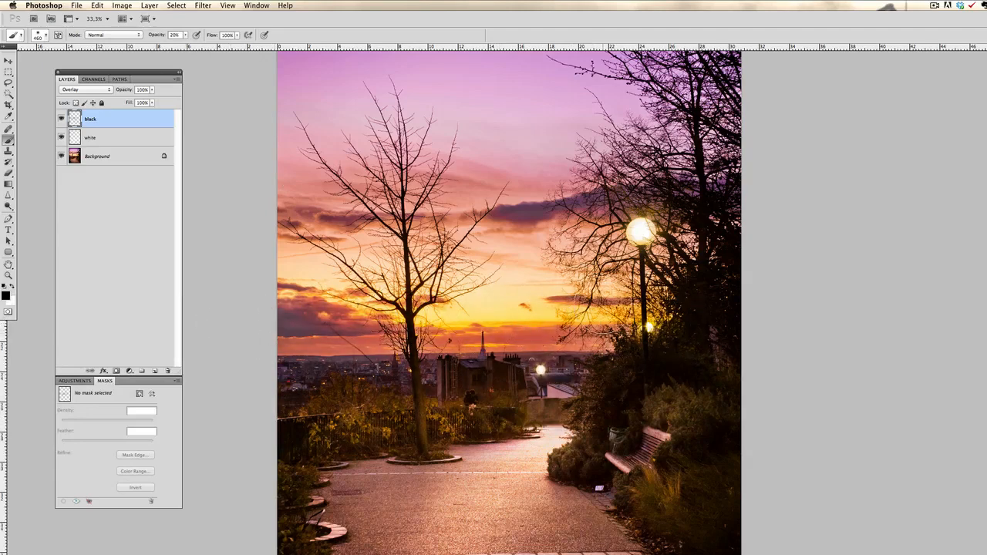
pyautogui.moveTo(605, 303)
pyautogui.mouseDown()
pyautogui.moveTo(506, 287)
pyautogui.moveTo(411, 292)
pyautogui.moveTo(720, 324)
pyautogui.moveTo(487, 304)
pyautogui.mouseUp()
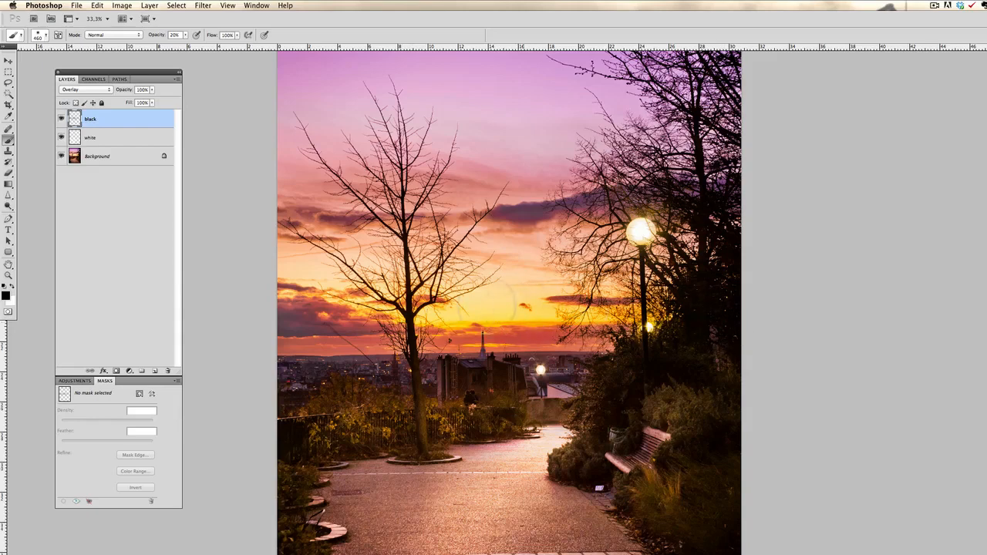
pyautogui.moveTo(318, 302); pyautogui.dragTo(271, 279)
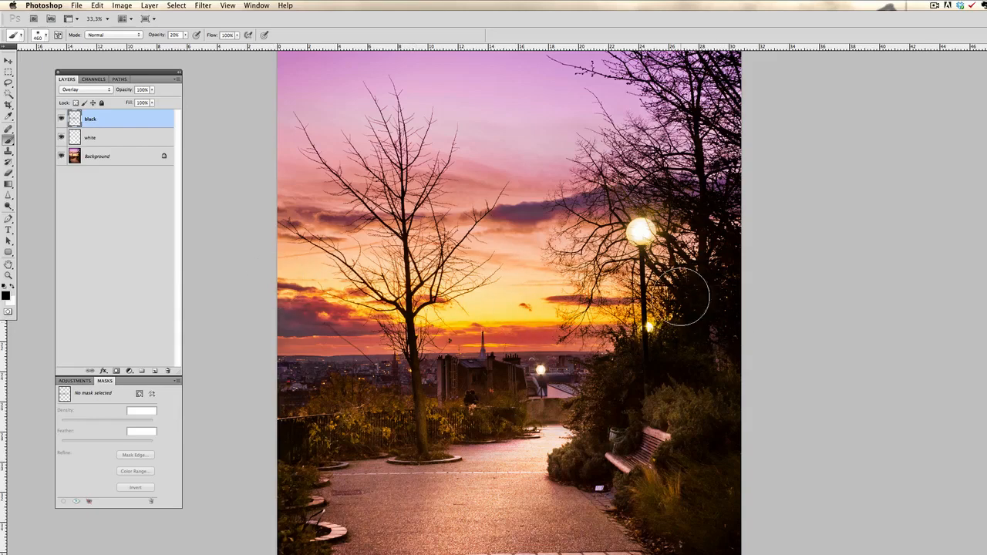
pyautogui.moveTo(683, 297); pyautogui.dragTo(220, 245)
pyautogui.moveTo(616, 302)
pyautogui.mouseDown()
pyautogui.moveTo(669, 309)
pyautogui.moveTo(408, 306)
pyautogui.mouseUp()
# Compare the whole photo with and without the black layer by toggling that layer's visibility.
pyautogui.press('space')
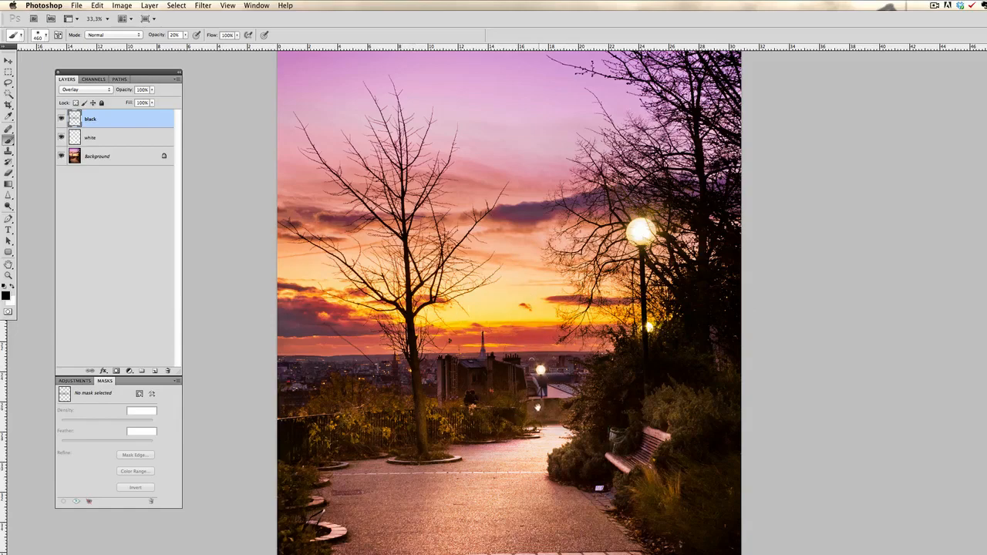
pyautogui.moveTo(536, 409); pyautogui.dragTo(529, 358)
pyautogui.press('z')
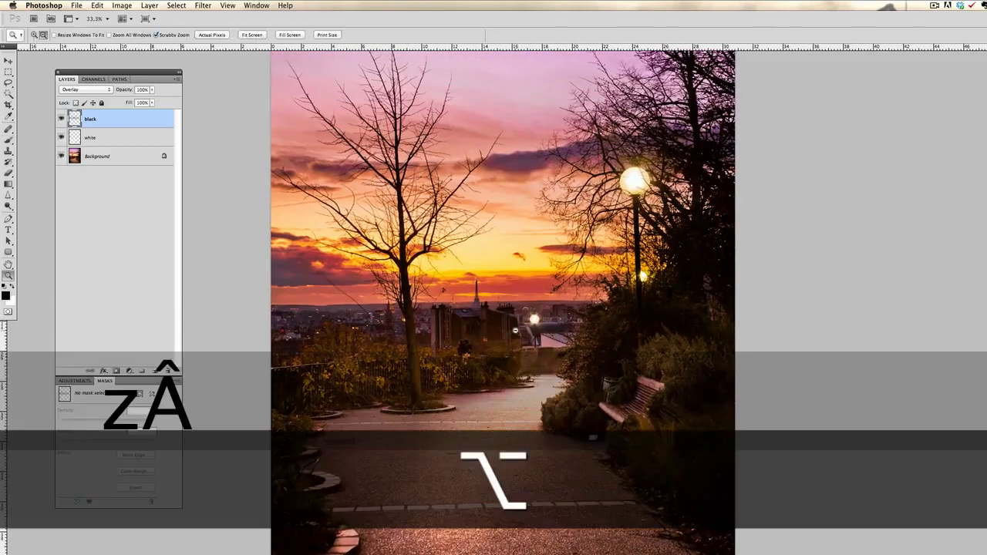
pyautogui.keyDown('alt'); pyautogui.click(518, 324); pyautogui.keyUp('alt')
pyautogui.scroll(2, 496, 347)
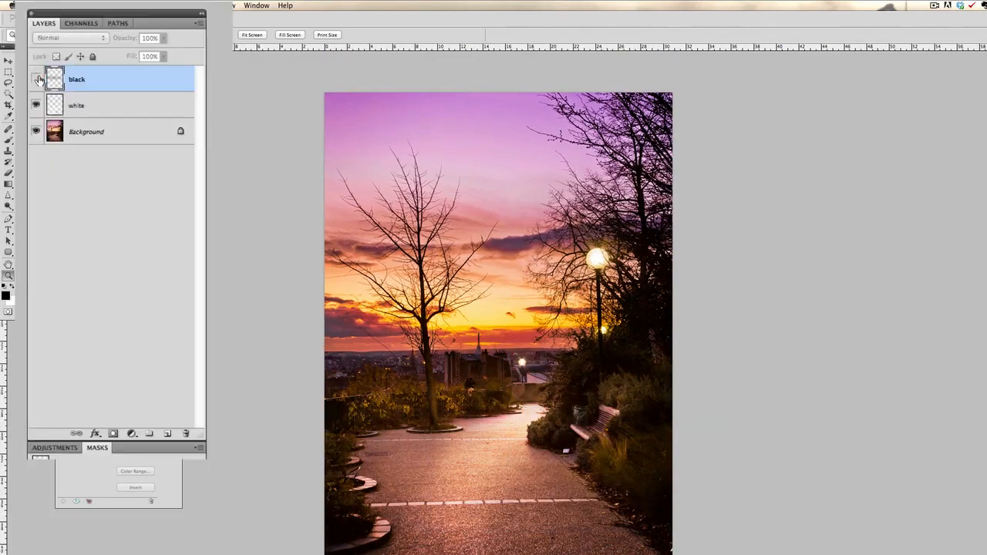
pyautogui.click(61, 119)
pyautogui.click(62, 118)
pyautogui.click(61, 118)
pyautogui.click(36, 79)
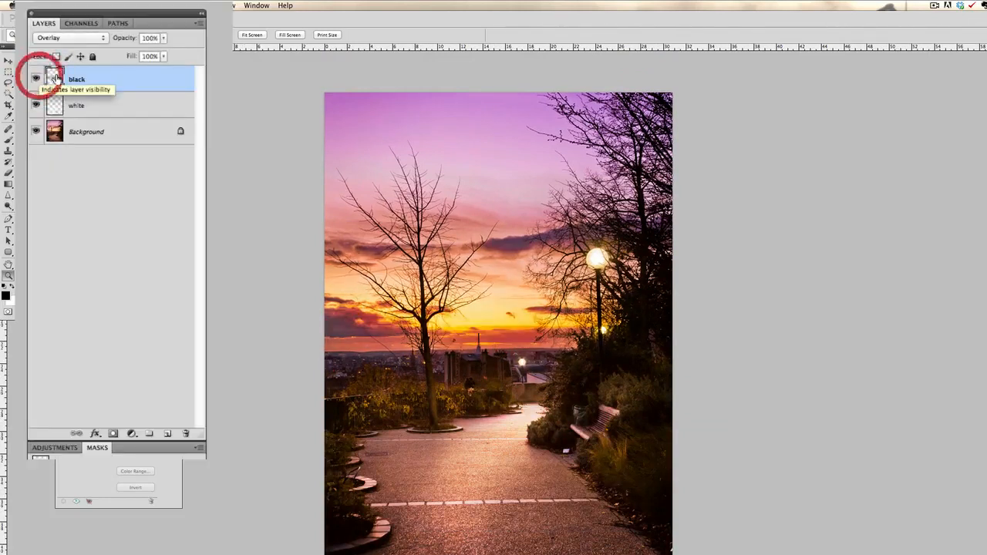
# Try the Soft Light blending mode on the black layer and return it to Overlay.
pyautogui.moveTo(127, 40); pyautogui.dragTo(199, 45)
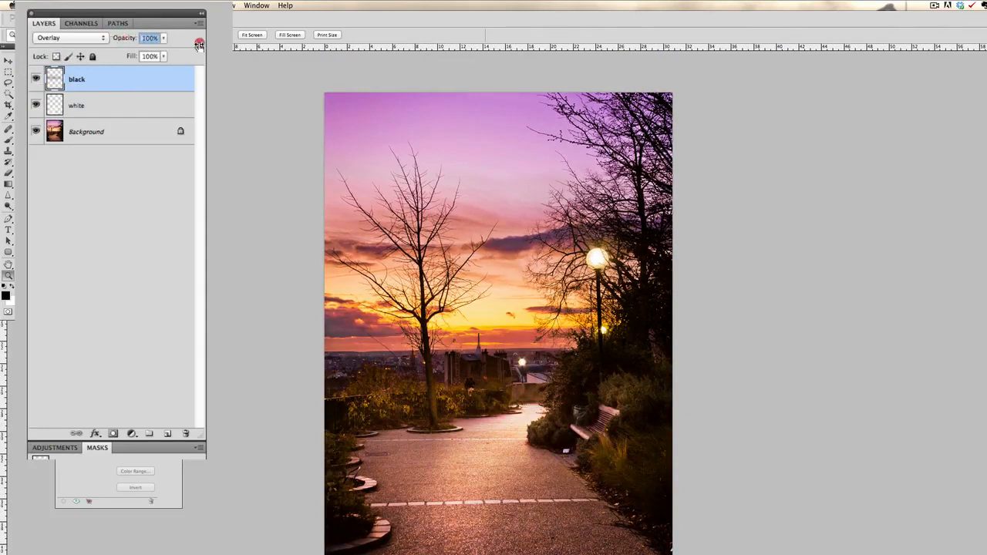
pyautogui.click(95, 38)
pyautogui.click(87, 47)
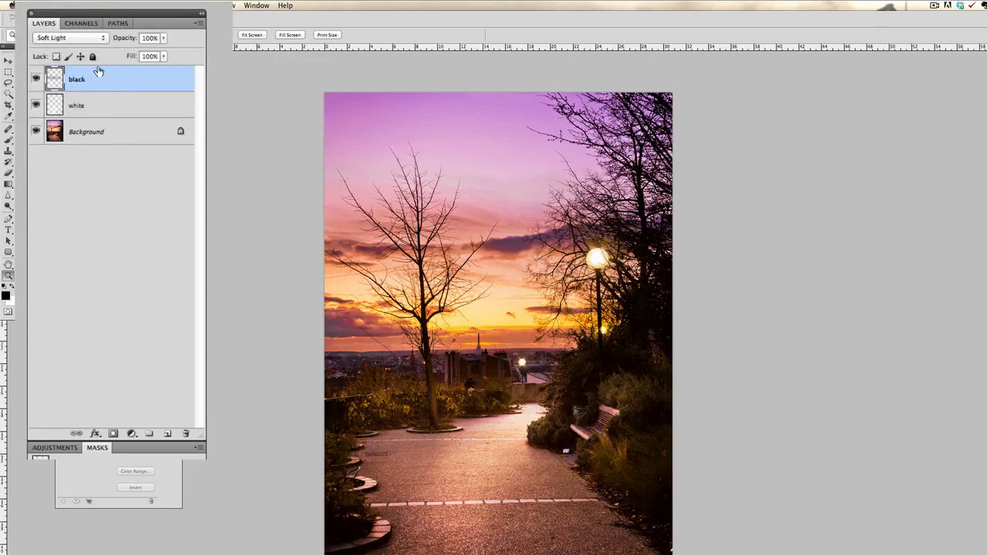
pyautogui.click(83, 37)
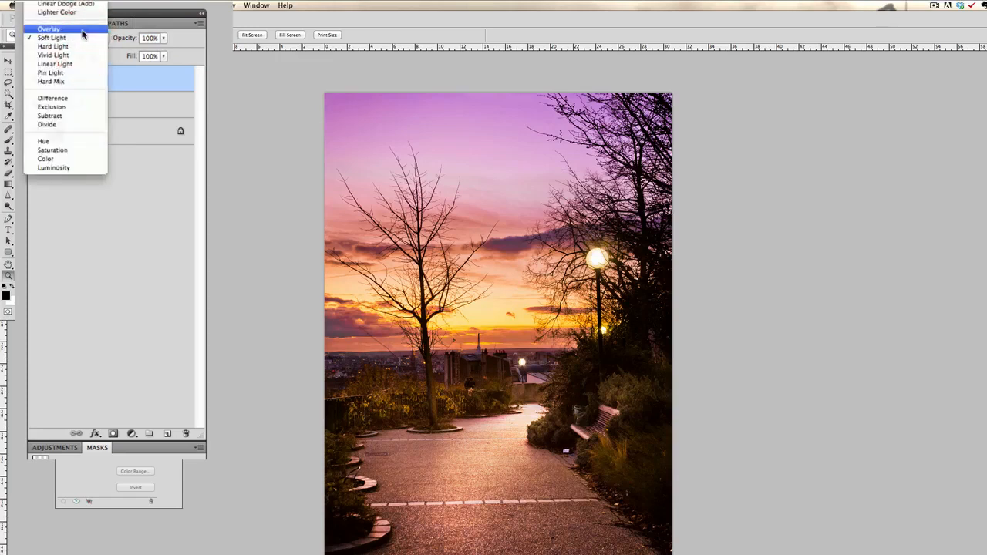
pyautogui.click(82, 29)
# Lower the black layer's opacity to 66% and the white layer's to 64%, checking the white layer's effect by toggling its visibility.
pyautogui.moveTo(127, 40); pyautogui.dragTo(100, 37)
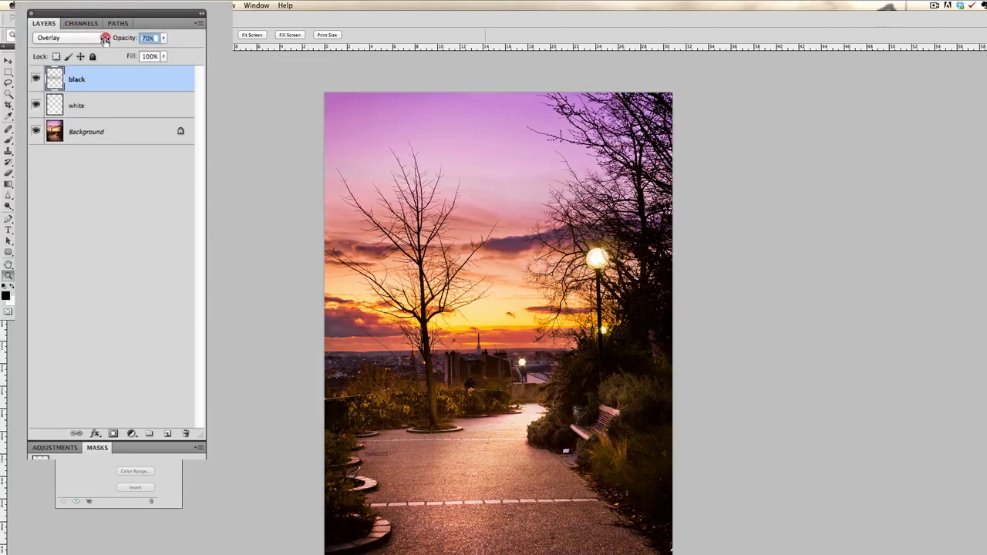
pyautogui.click(102, 104)
pyautogui.click(36, 105)
pyautogui.click(36, 104)
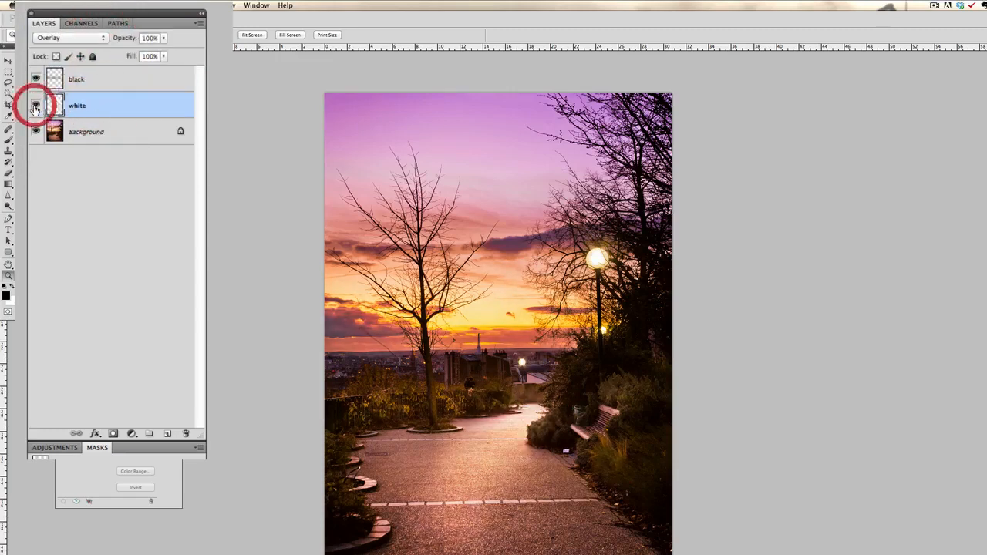
pyautogui.click(126, 105)
pyautogui.moveTo(128, 39); pyautogui.dragTo(102, 35)
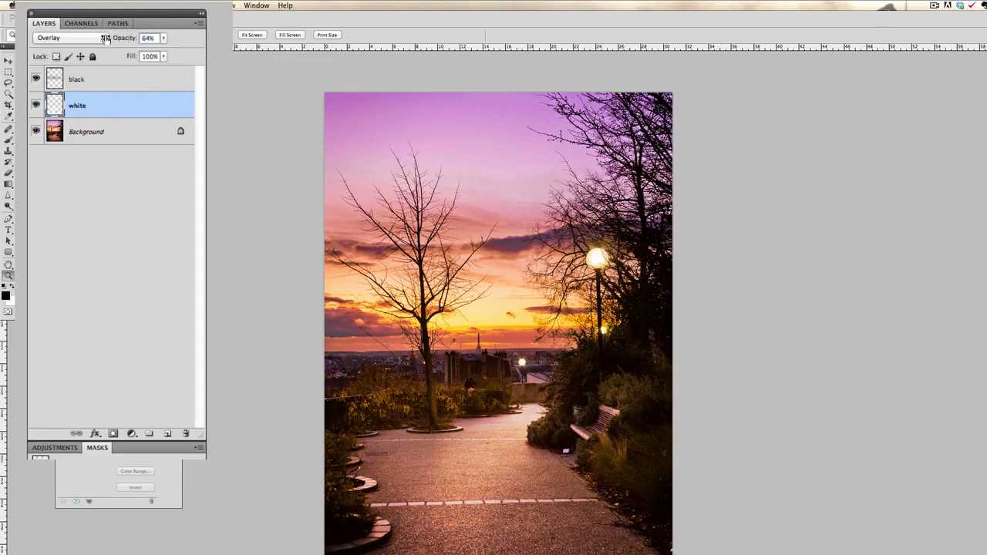
pyautogui.click(36, 105)
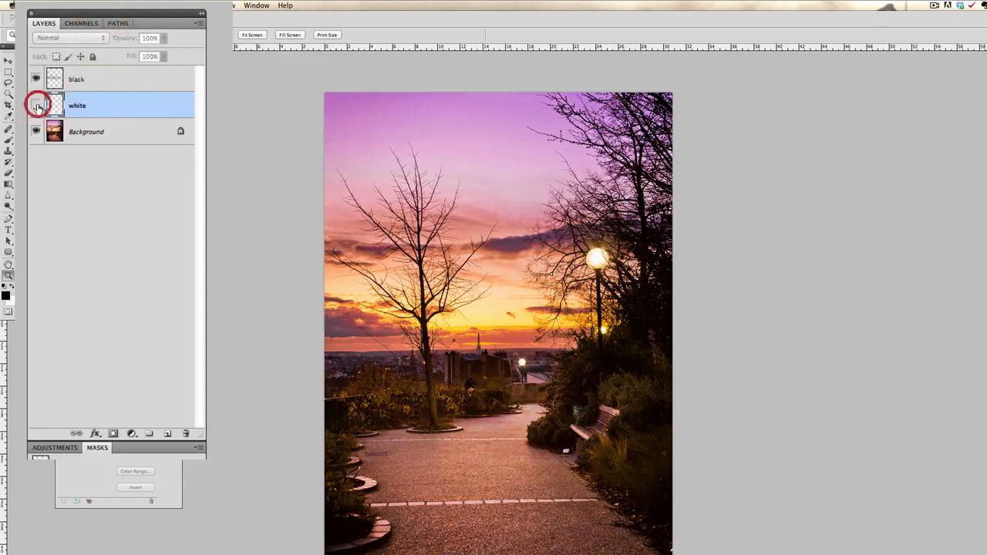
pyautogui.click(35, 105)
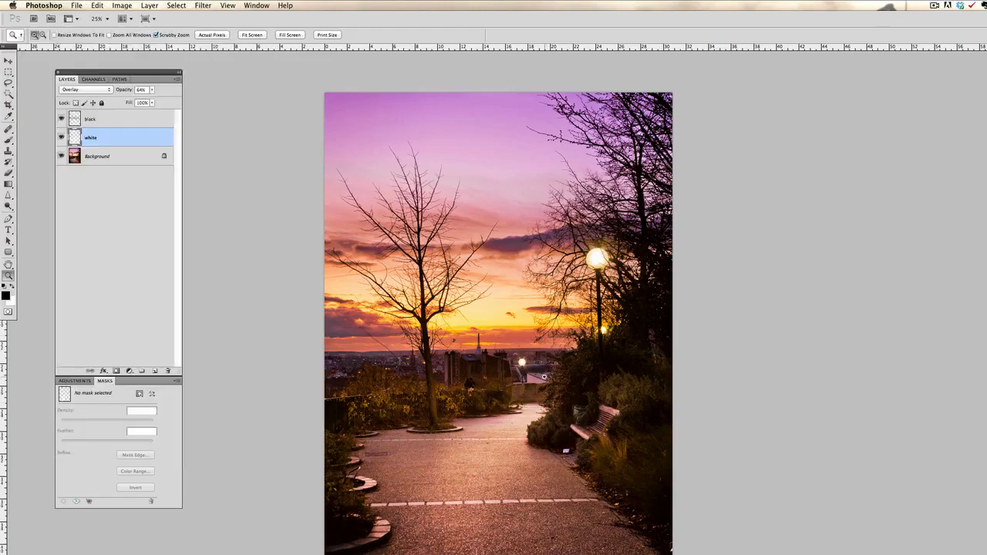
# Examine the skyline, buildings and path up close, and the overall balance of light in the whole photo.
pyautogui.click(544, 377)
pyautogui.keyDown('alt'); pyautogui.click(499, 384); pyautogui.keyUp('alt')
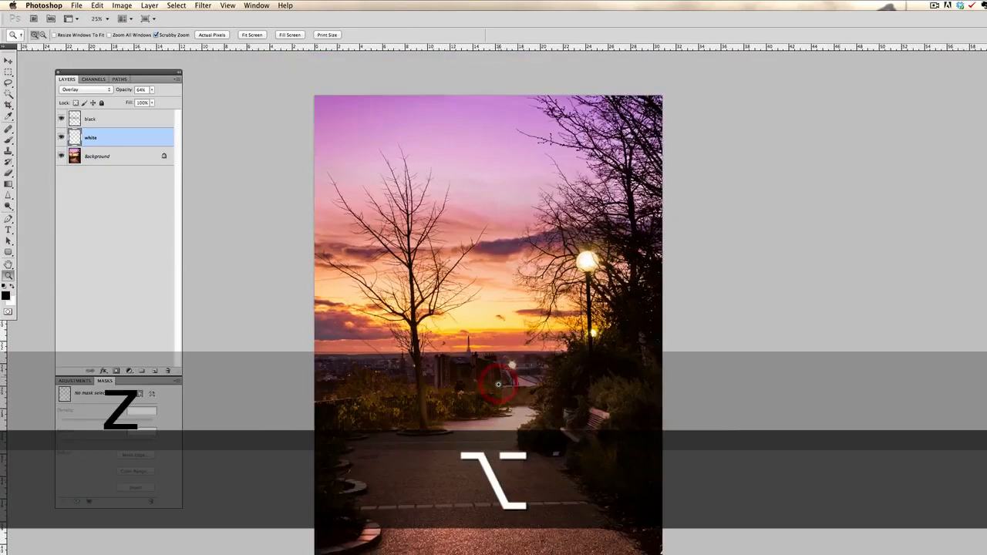
pyautogui.click(497, 387)
pyautogui.click(497, 387)
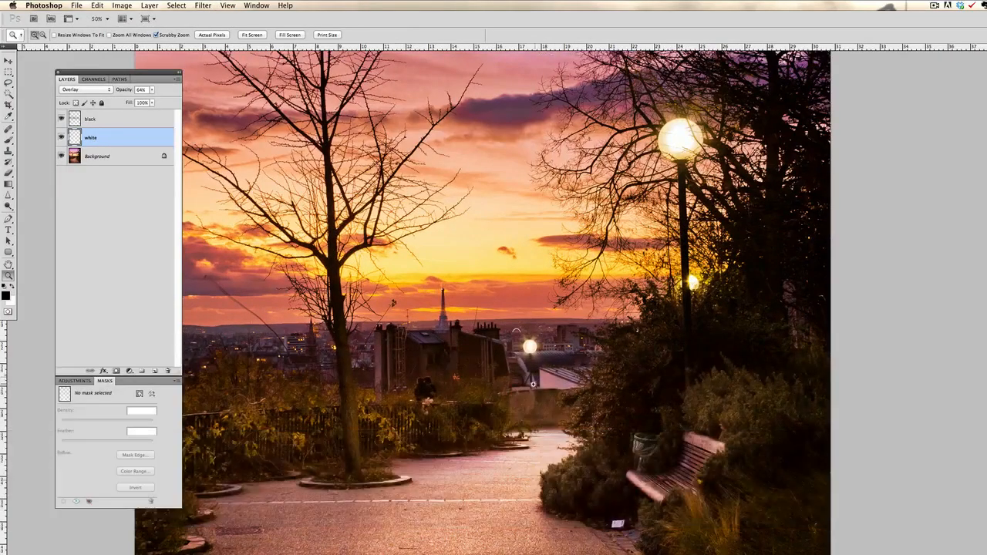
pyautogui.click(514, 390)
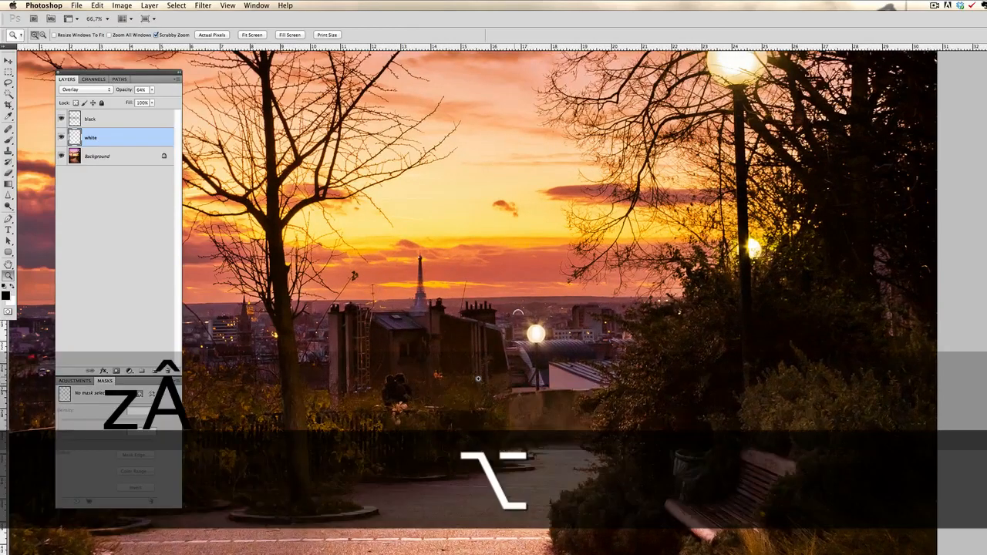
pyautogui.keyDown('alt'); pyautogui.click(473, 375); pyautogui.keyUp('alt')
pyautogui.keyDown('alt'); pyautogui.click(470, 375); pyautogui.keyUp('alt')
pyautogui.keyDown('alt'); pyautogui.click(478, 378); pyautogui.keyUp('alt')
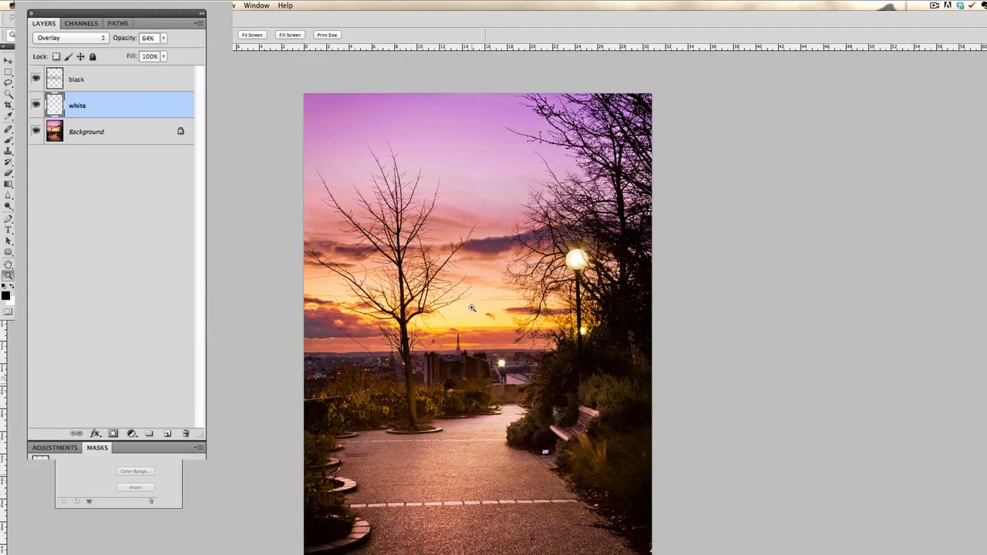
# Stamp all visible layers into a new merged layer above the black layer.
pyautogui.click(160, 84)
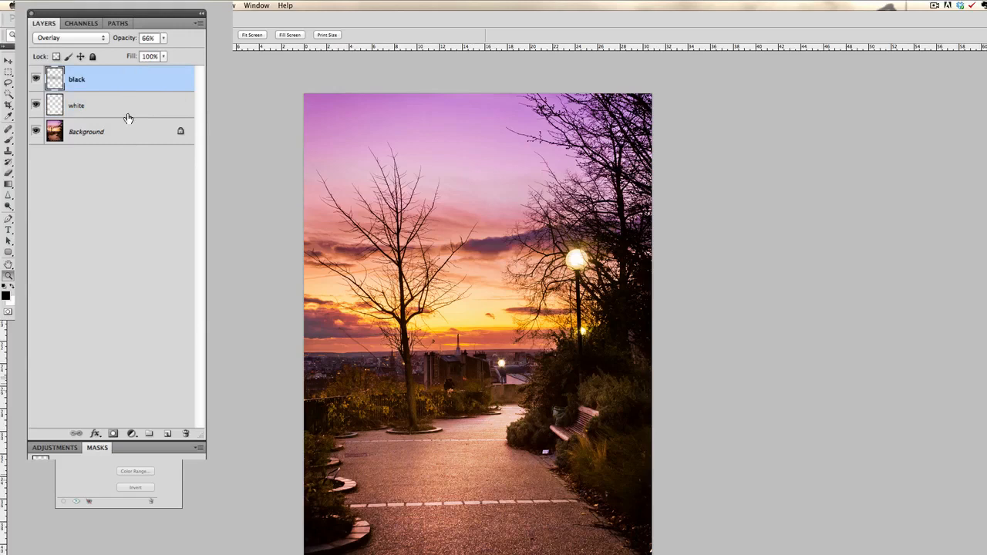
pyautogui.press('super')
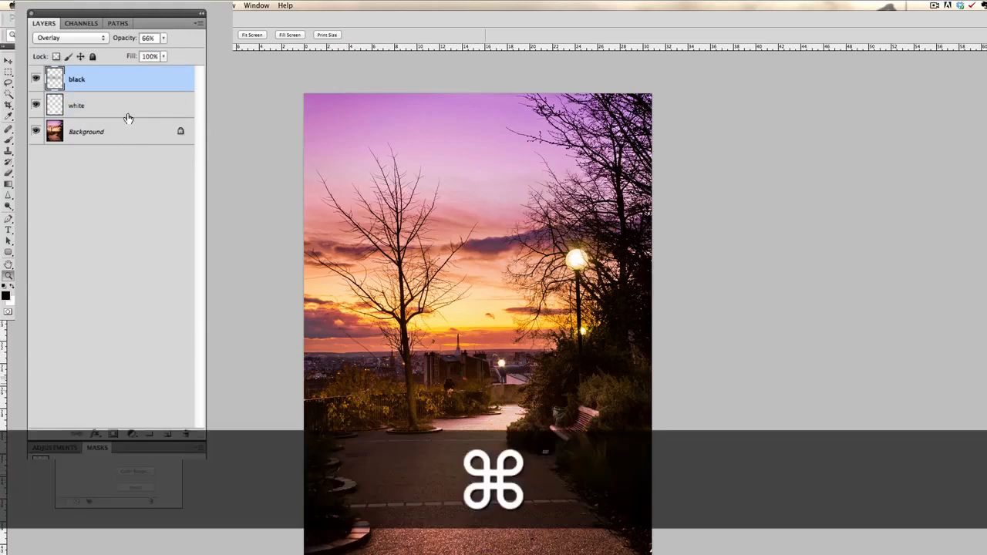
pyautogui.press('alt')
pyautogui.press('shift')
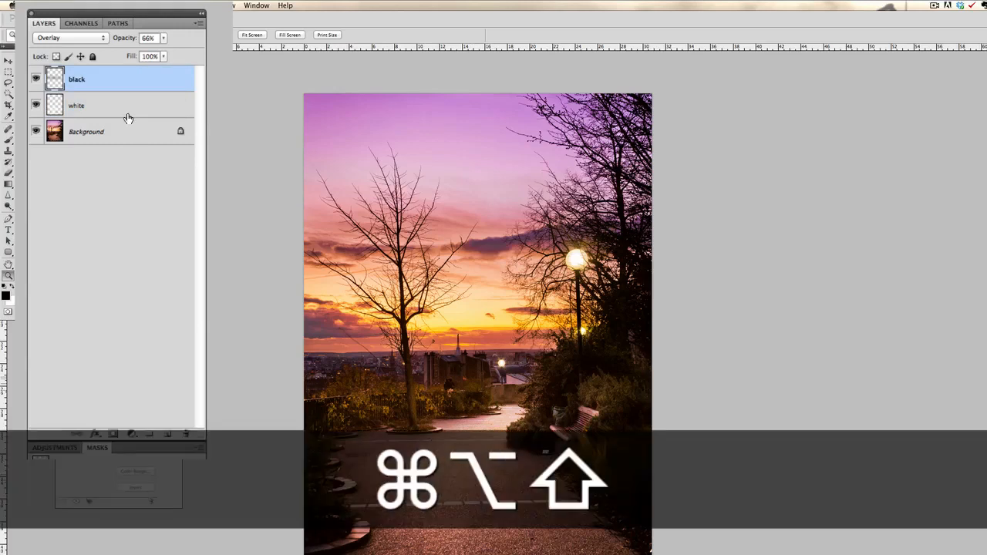
pyautogui.press('super+alt+shift+e')
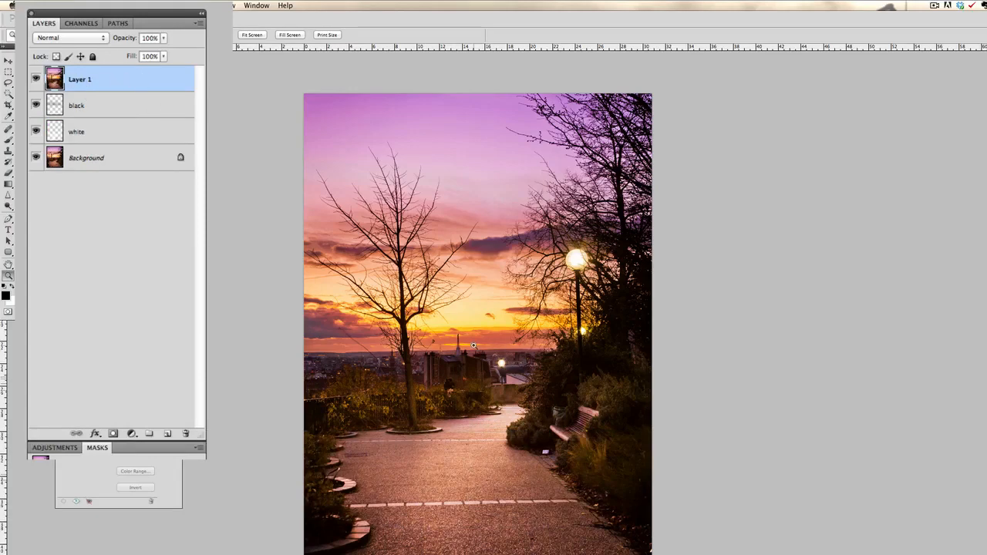
# Apply Smart Sharpen to the new merged layer with an amount of 121%, a radius of 1.0 px and Gaussian Blur removal.
pyautogui.click(438, 361)
pyautogui.click(454, 378)
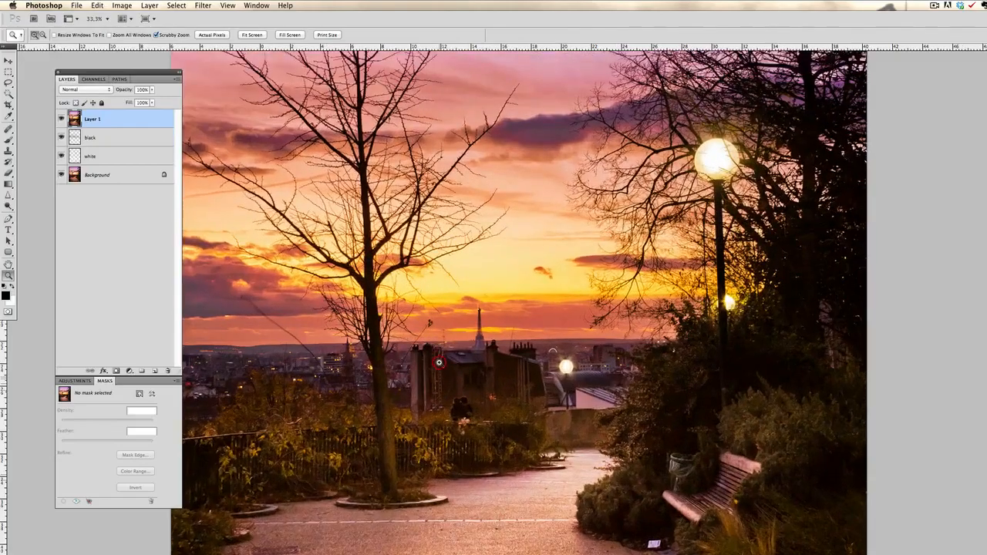
pyautogui.click(537, 383)
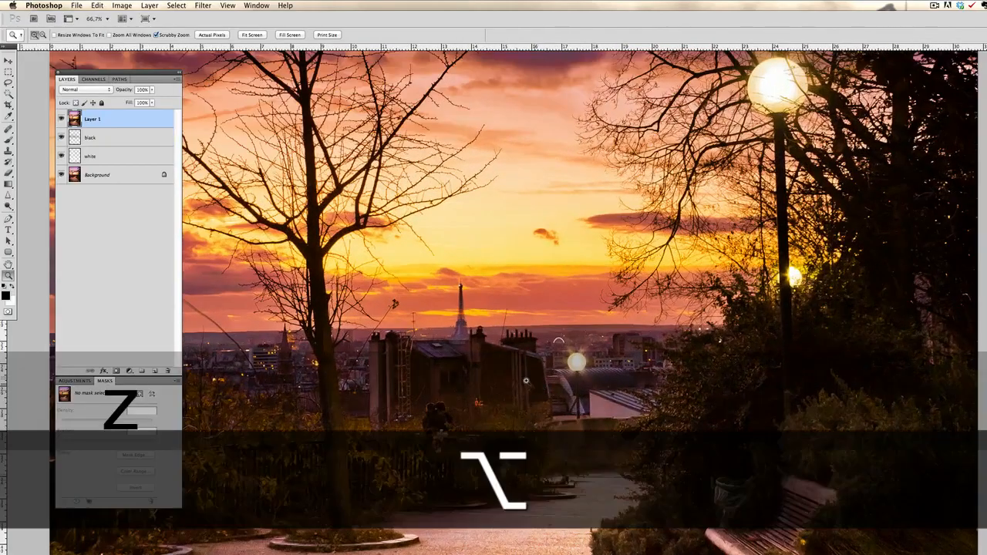
pyautogui.keyDown('alt'); pyautogui.click(525, 379); pyautogui.keyUp('alt')
pyautogui.keyDown('alt'); pyautogui.click(525, 379); pyautogui.keyUp('alt')
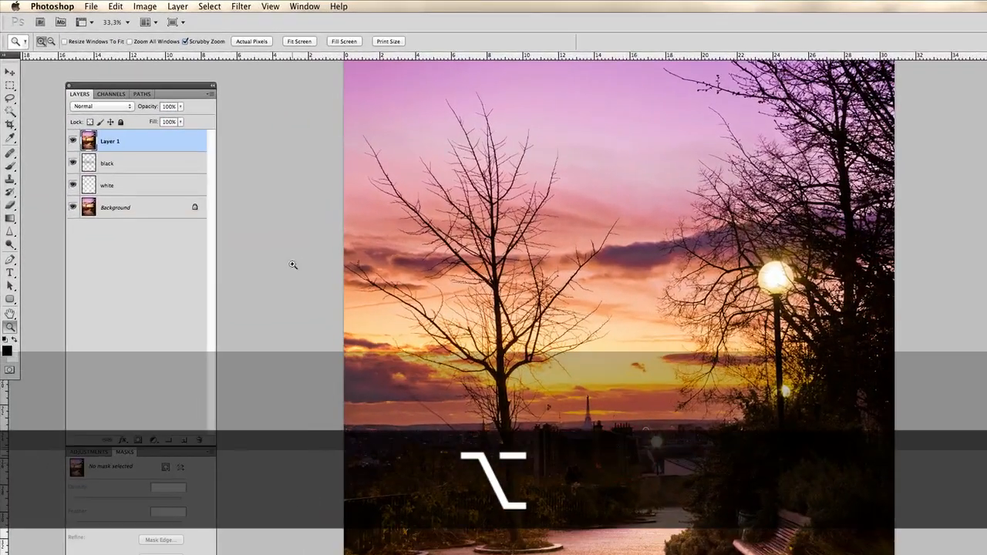
pyautogui.click(241, 6)
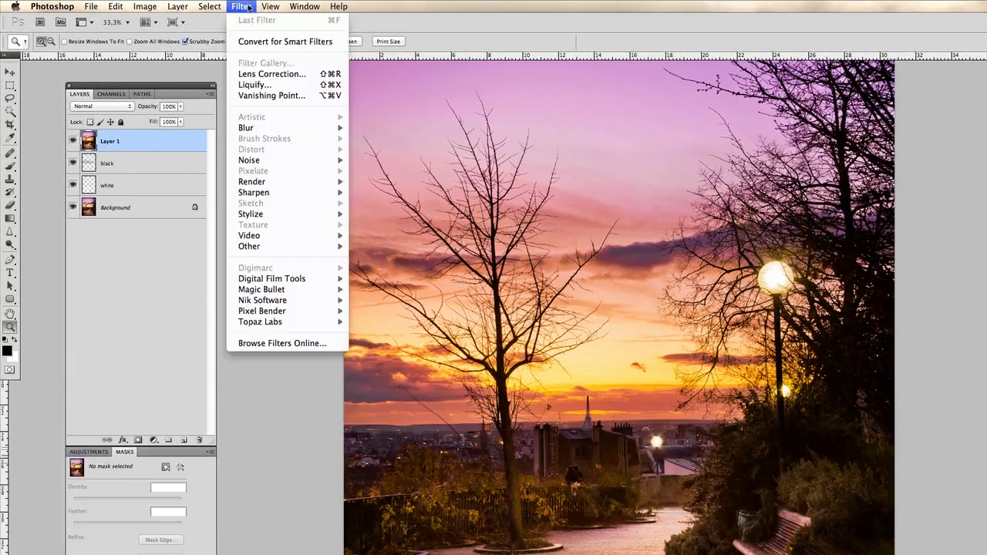
pyautogui.moveTo(298, 193)
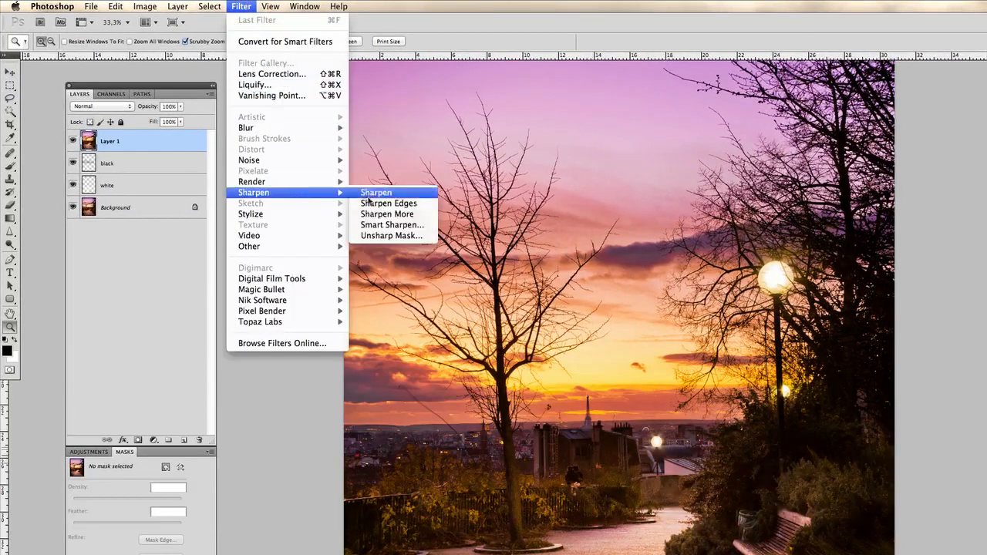
pyautogui.click(388, 224)
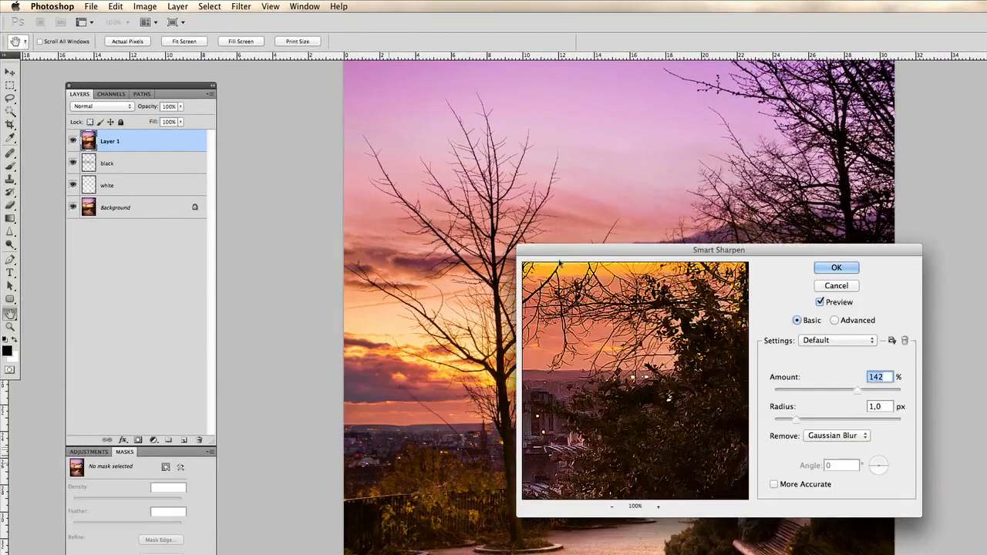
pyautogui.moveTo(584, 250); pyautogui.dragTo(453, 228)
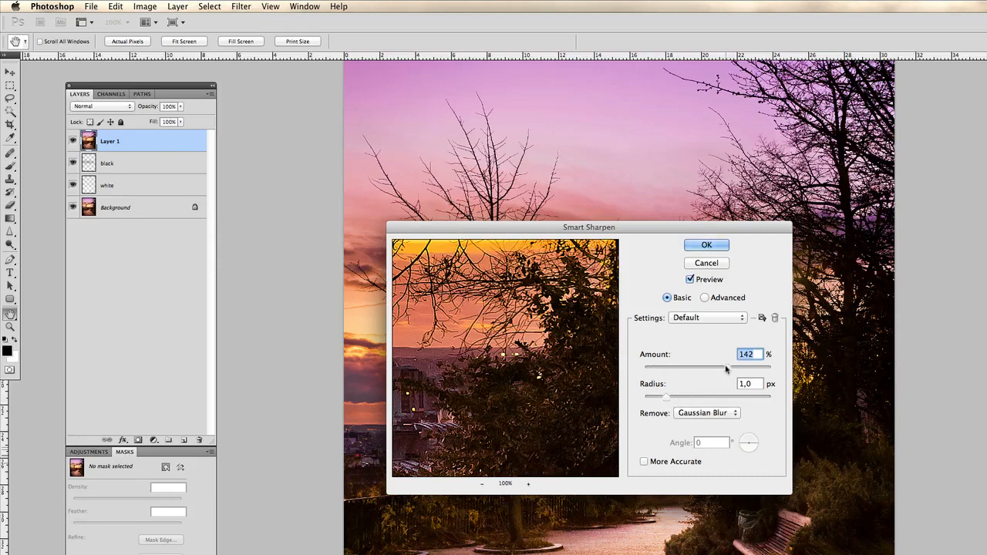
pyautogui.moveTo(725, 368)
pyautogui.mouseDown()
pyautogui.moveTo(709, 367)
pyautogui.moveTo(735, 368)
pyautogui.moveTo(718, 367)
pyautogui.mouseUp()
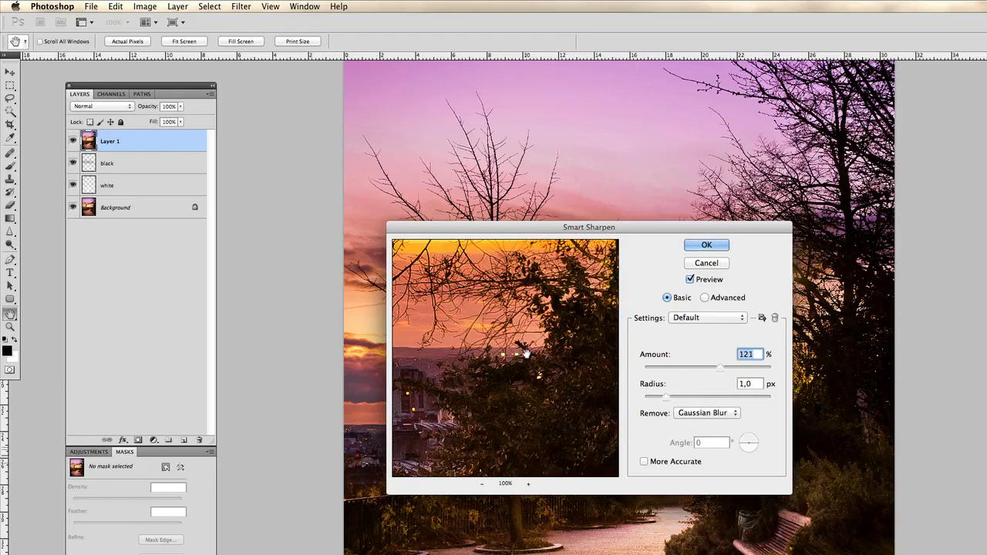
pyautogui.moveTo(504, 324); pyautogui.dragTo(513, 348)
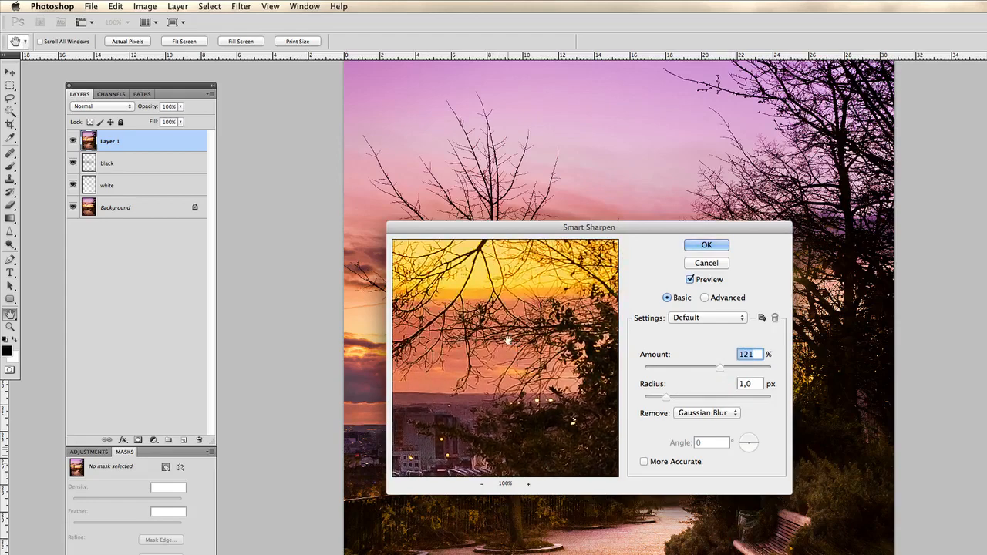
pyautogui.click(503, 334)
pyautogui.click(718, 246)
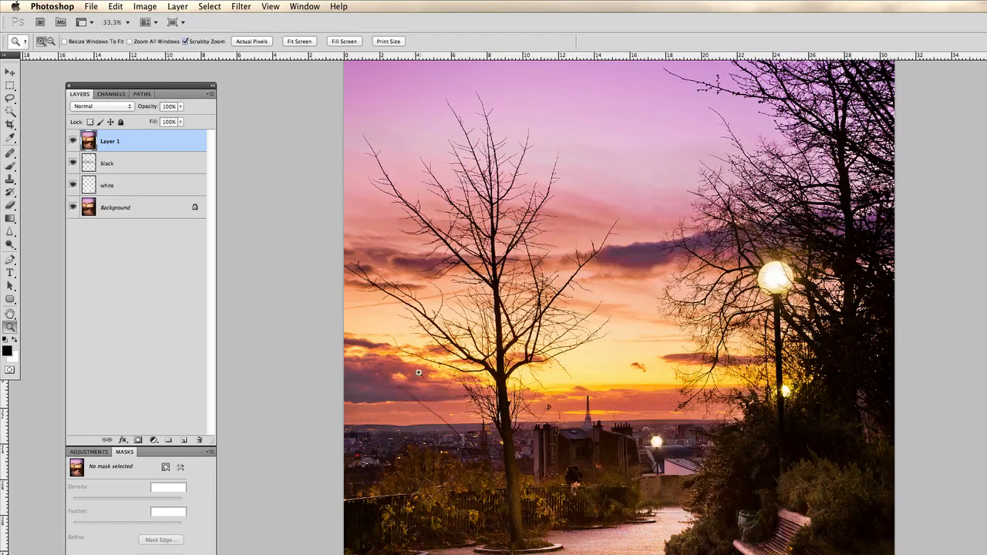
# Compare the bare tree's branches up close with and without the sharpened layer by toggling its visibility.
pyautogui.click(539, 363)
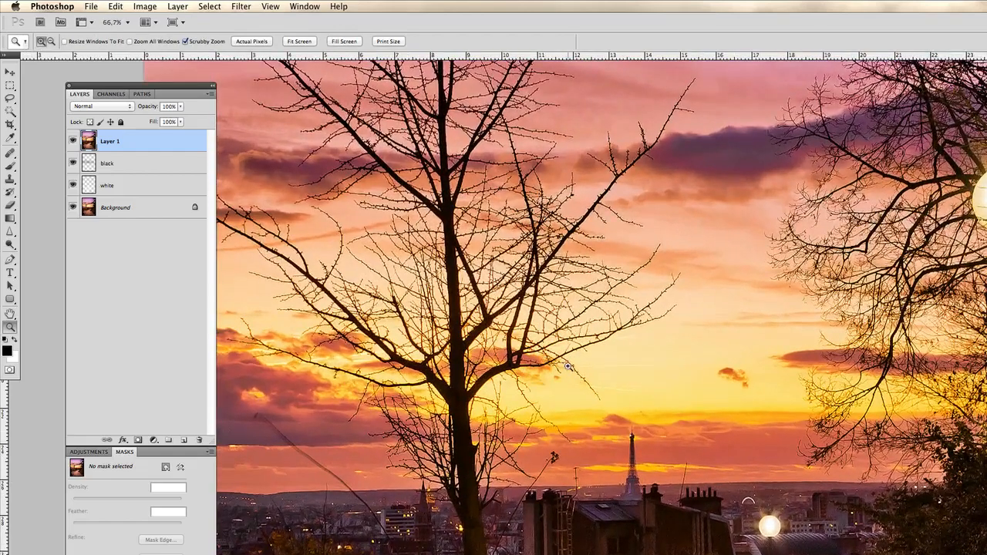
pyautogui.click(567, 367)
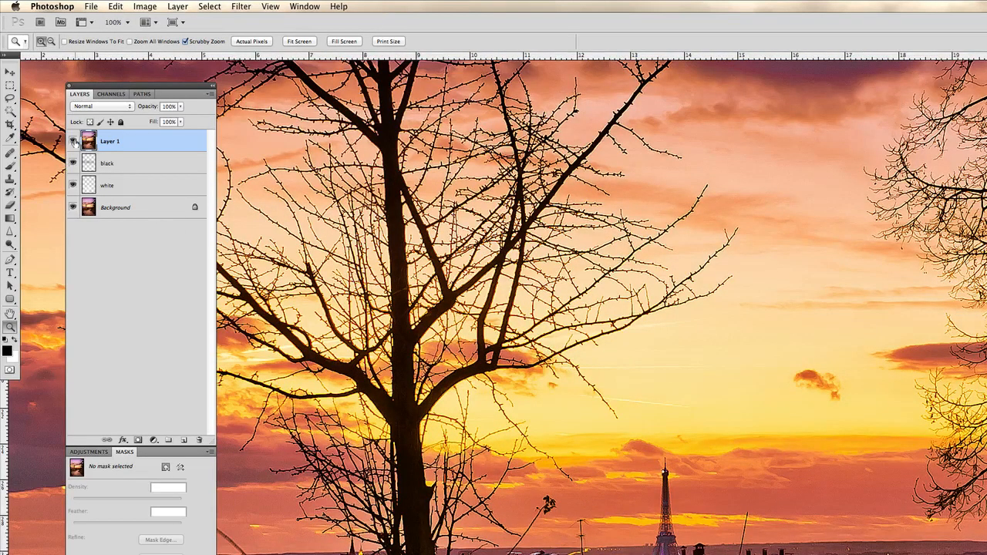
pyautogui.click(73, 141)
pyautogui.click(73, 142)
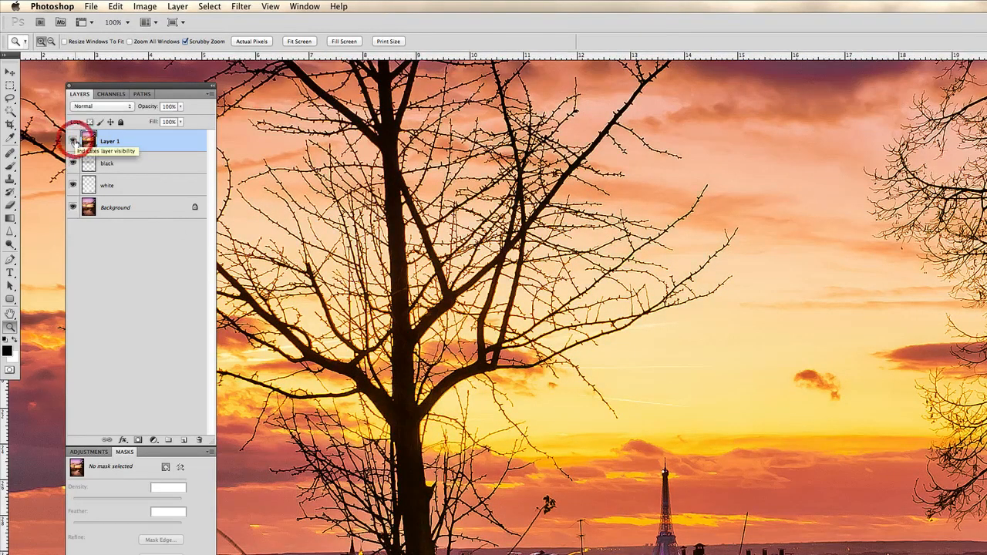
pyautogui.click(73, 141)
pyautogui.click(73, 141)
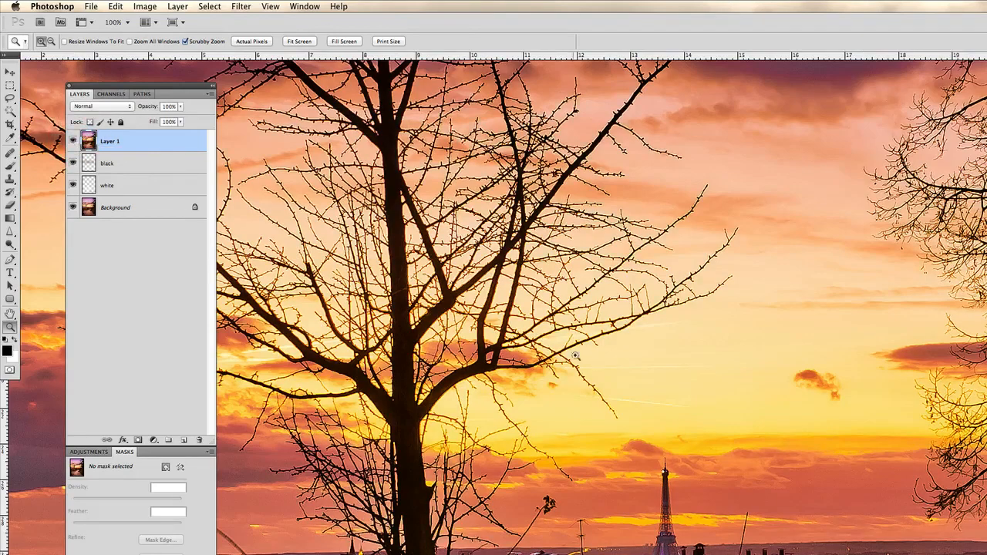
# Hide the sharpened layer and rename it "smart shapren".
pyautogui.press('z')
pyautogui.keyDown('alt'); pyautogui.click(652, 412); pyautogui.keyUp('alt')
pyautogui.keyDown('alt'); pyautogui.click(652, 412); pyautogui.keyUp('alt')
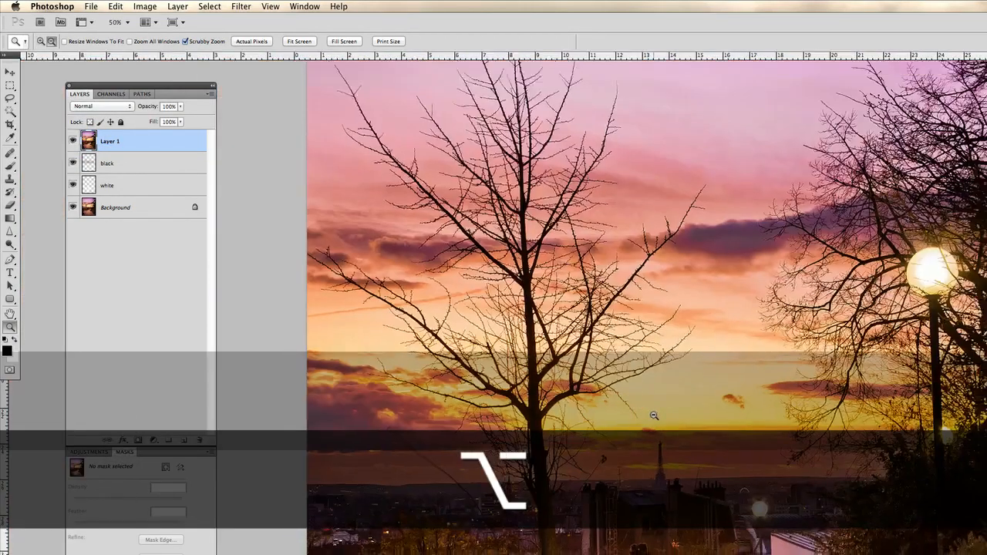
pyautogui.keyDown('alt'); pyautogui.click(652, 411); pyautogui.keyUp('alt')
pyautogui.keyDown('alt'); pyautogui.click(654, 409); pyautogui.keyUp('alt')
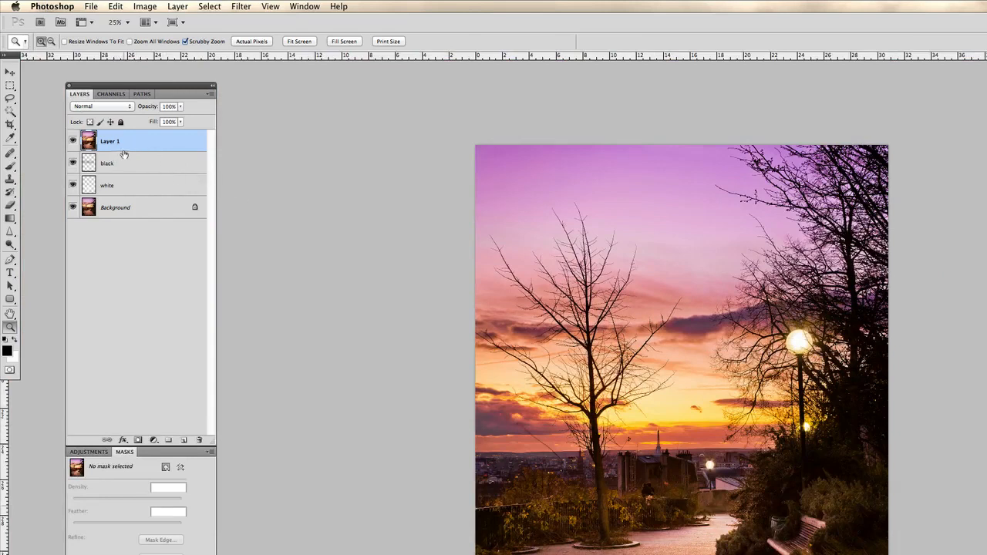
pyautogui.click(72, 141)
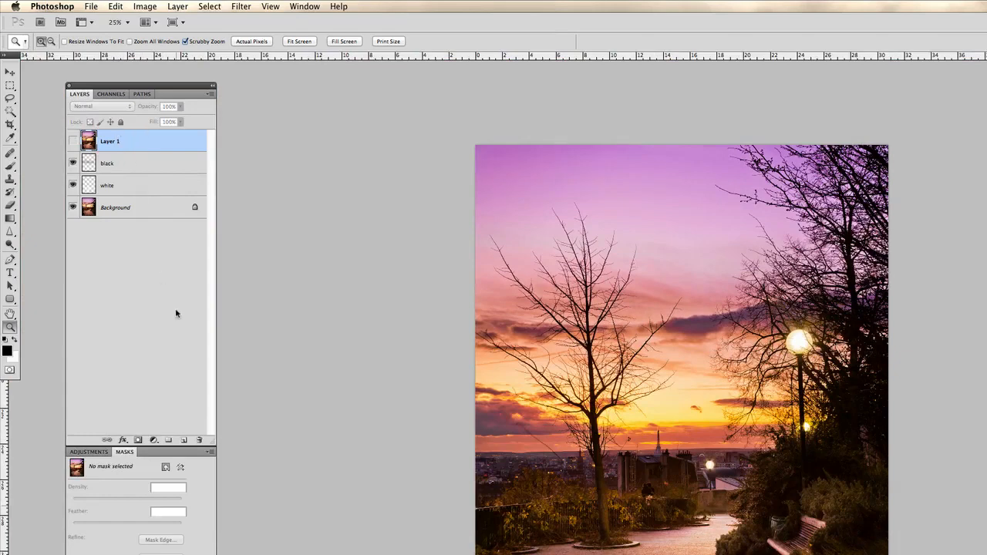
pyautogui.doubleClick(111, 141)
pyautogui.write('smat sh')
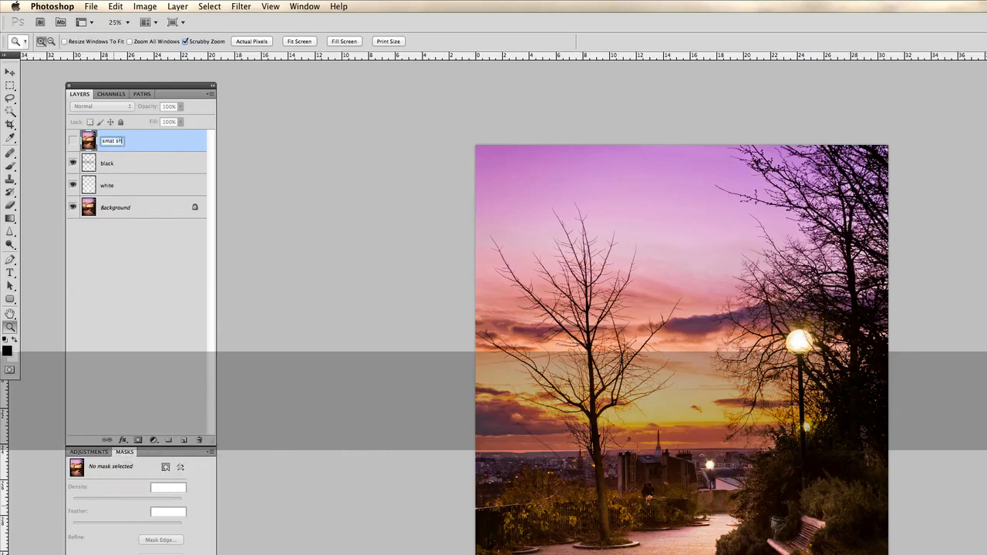
pyautogui.write('ara')
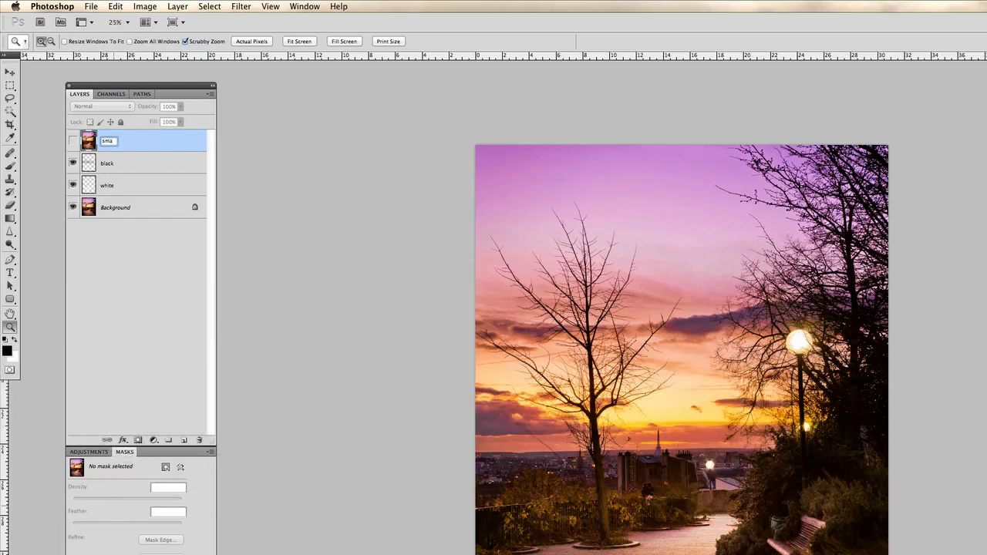
pyautogui.write('a')
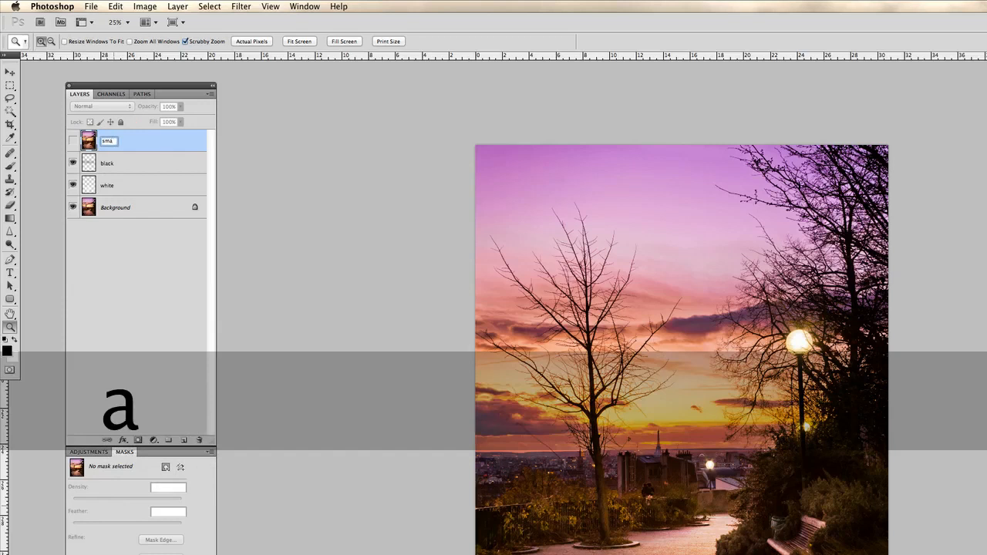
pyautogui.write('rt sh')
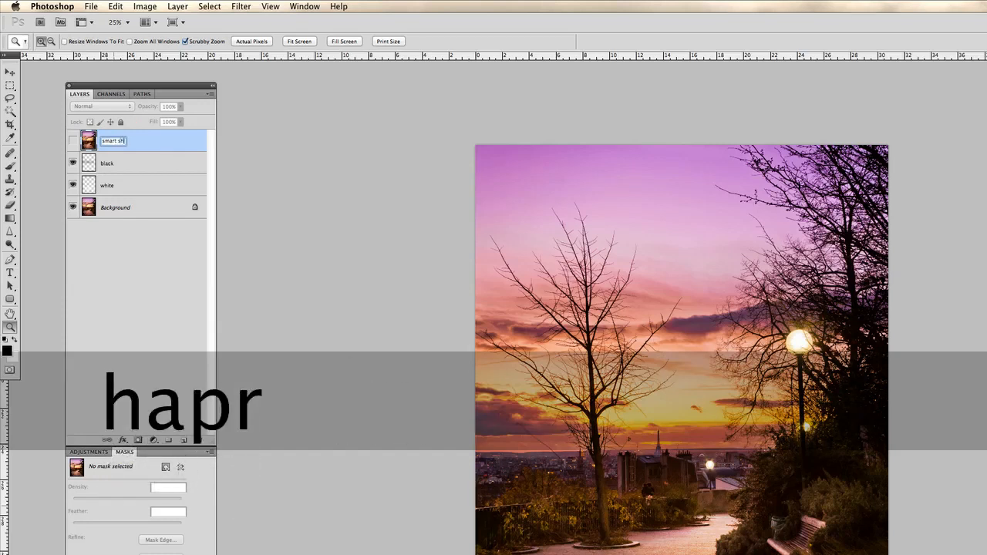
pyautogui.write('apren')
pyautogui.press('Return')
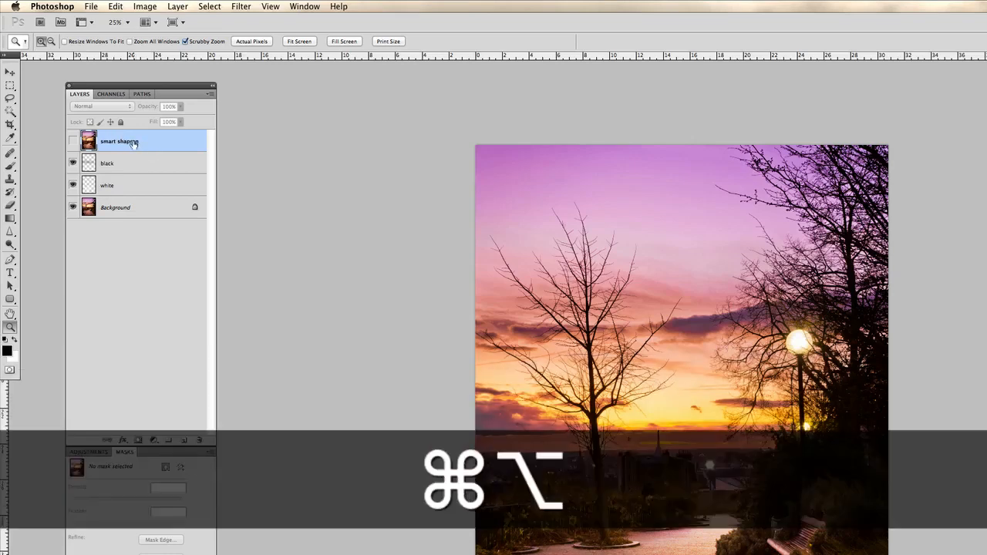
# Stamp the visible layers into another merged layer directly above the black layer, beneath the hidden smart shapren layer.
pyautogui.press('super+alt+shift+e')
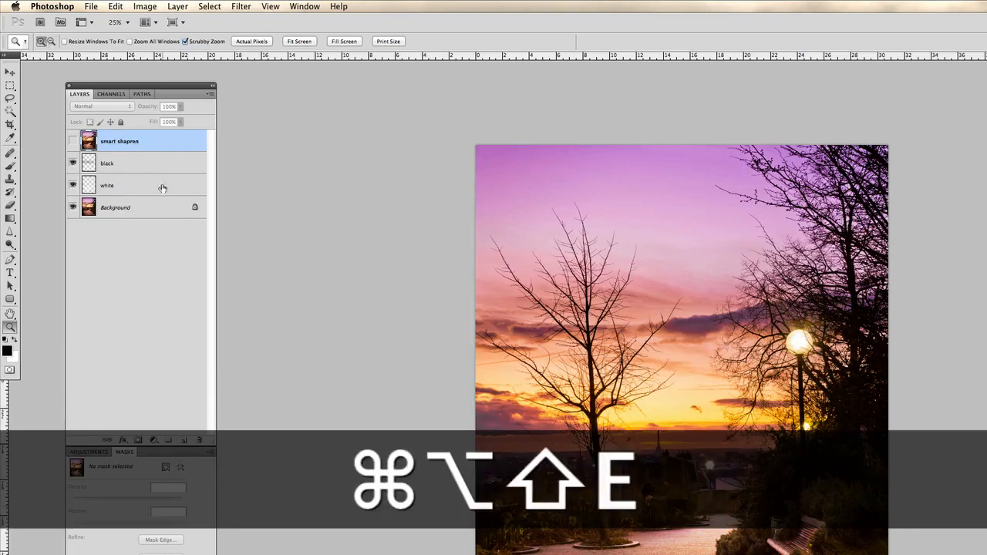
pyautogui.click(154, 164)
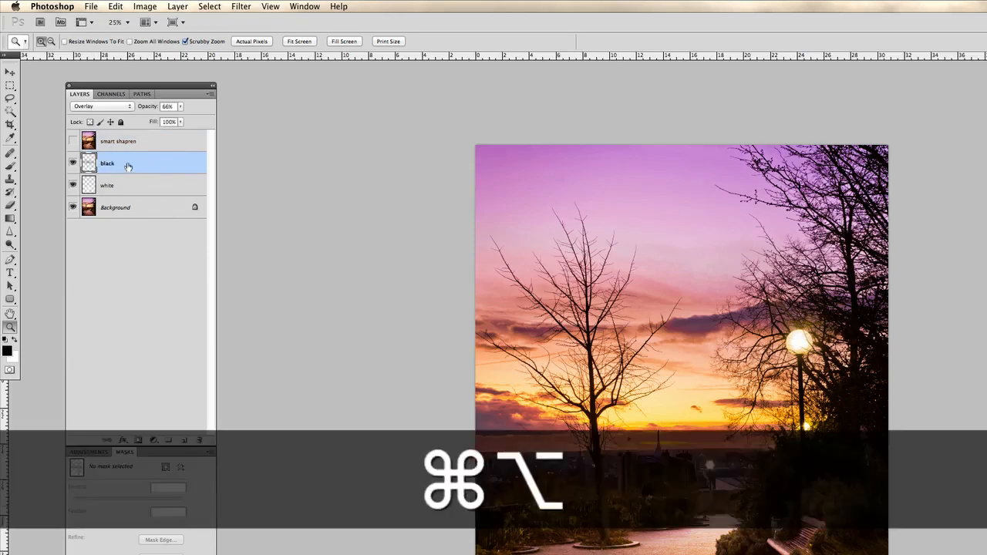
pyautogui.press('super+alt+shift+e')
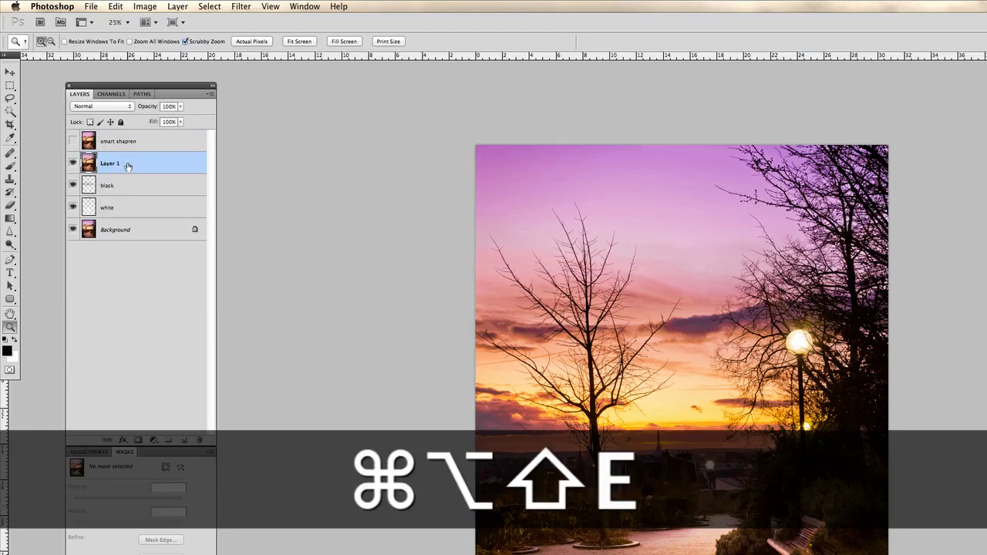
# Apply a High Pass filter to the second merged layer, lowering the radius below 3 pixels.
pyautogui.click(586, 353)
pyautogui.click(586, 353)
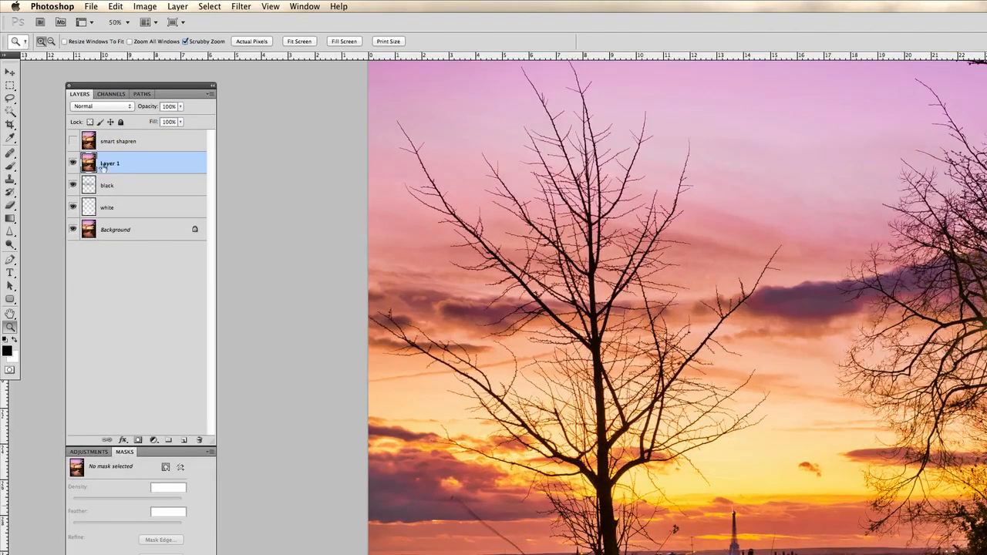
pyautogui.click(242, 6)
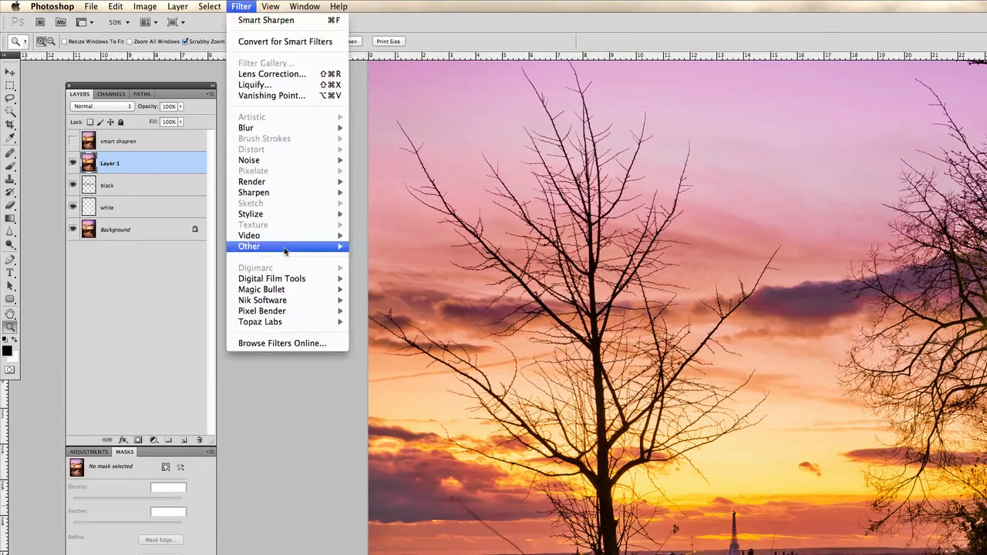
pyautogui.moveTo(288, 250)
pyautogui.click(364, 259)
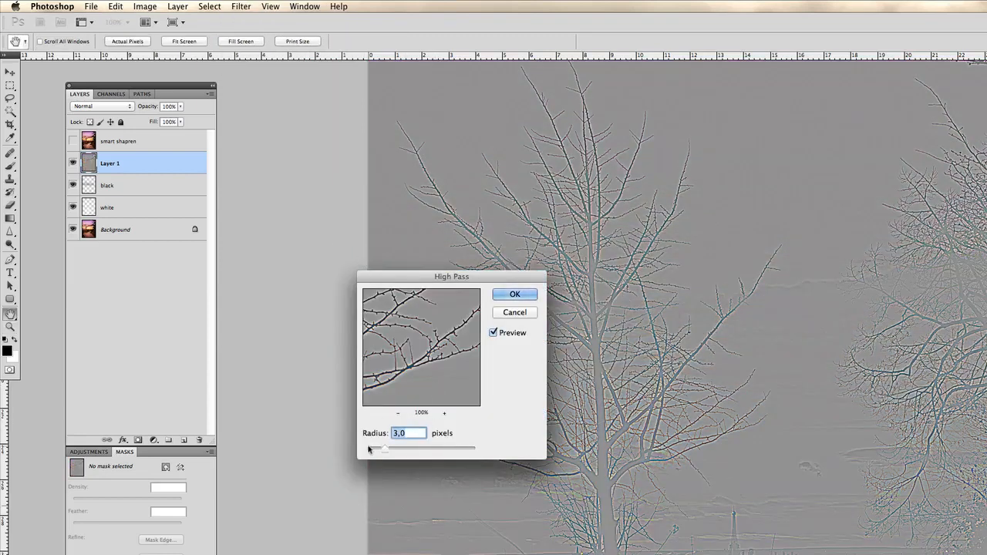
pyautogui.moveTo(380, 450); pyautogui.dragTo(379, 450)
pyautogui.click(513, 294)
pyautogui.press('z')
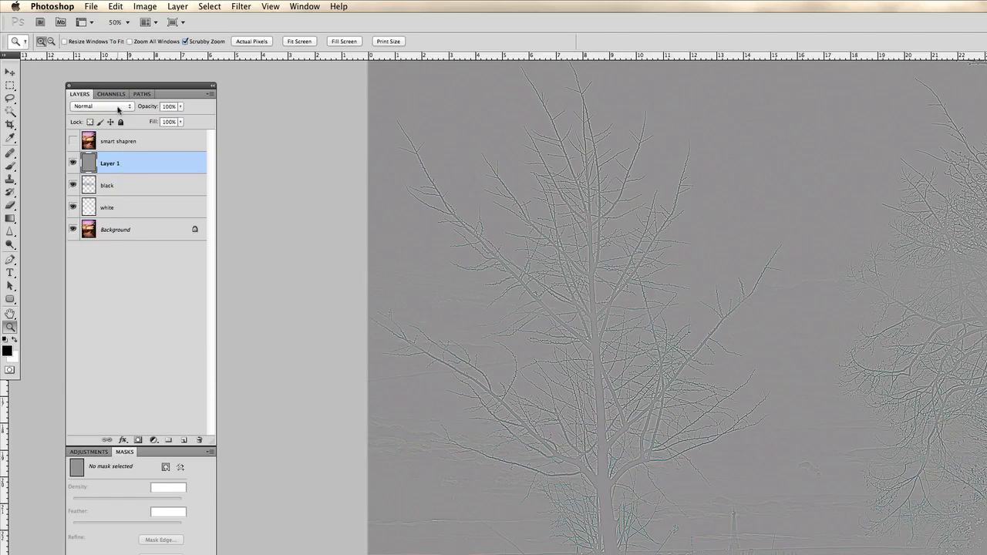
# Try the Soft Light blending mode on the High Pass layer and set it to Overlay.
pyautogui.click(117, 106)
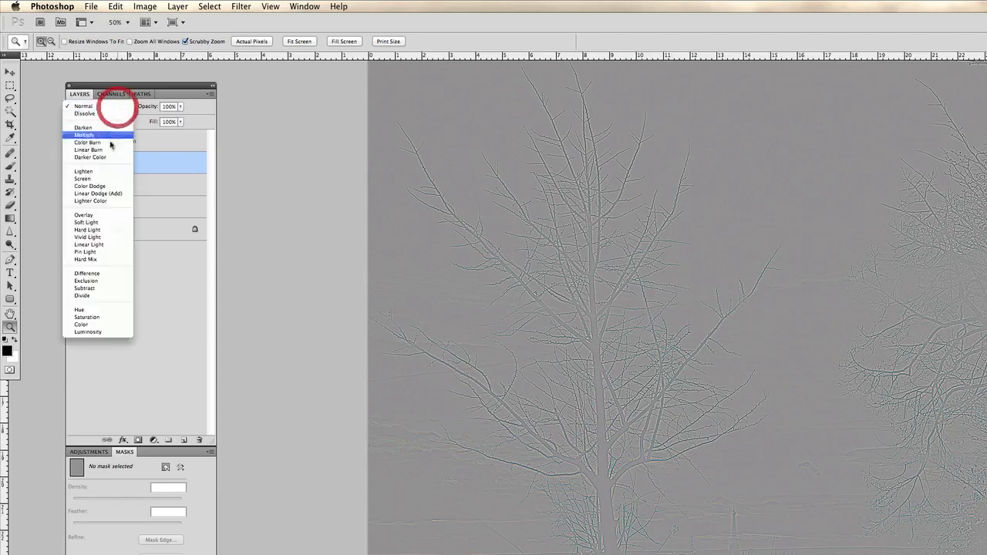
pyautogui.click(111, 222)
pyautogui.click(117, 106)
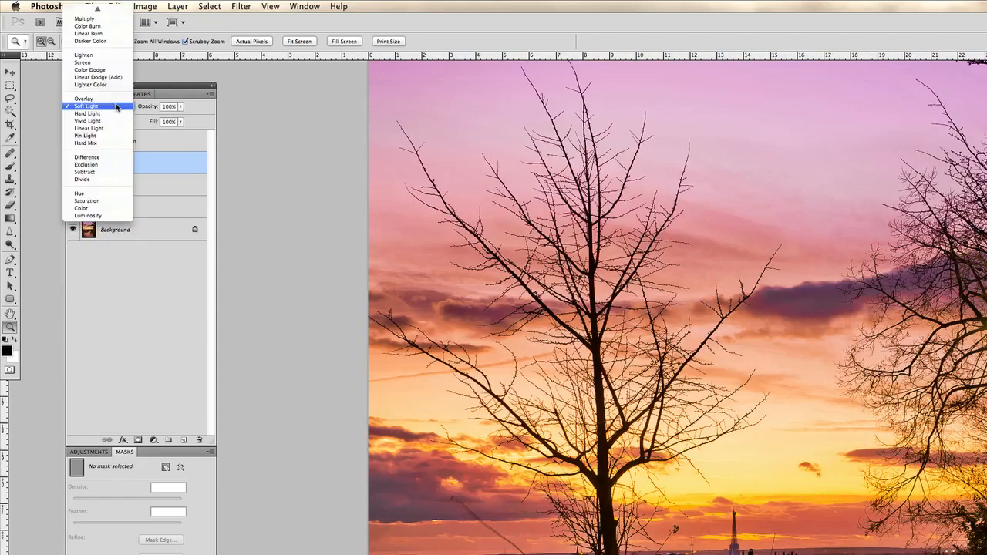
pyautogui.click(113, 99)
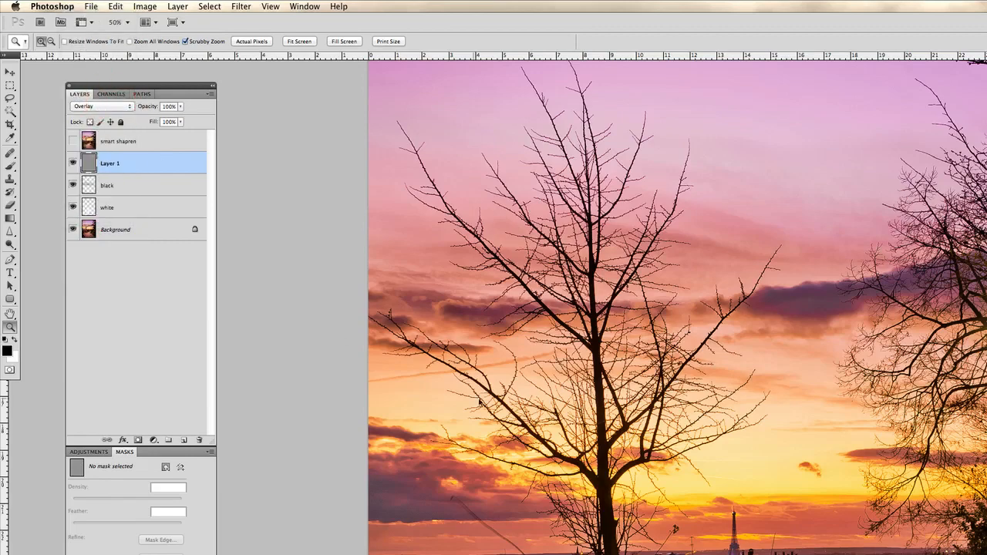
# Compare the tree branches up close with and without the High Pass layer by toggling its visibility.
pyautogui.click(516, 402)
pyautogui.click(516, 402)
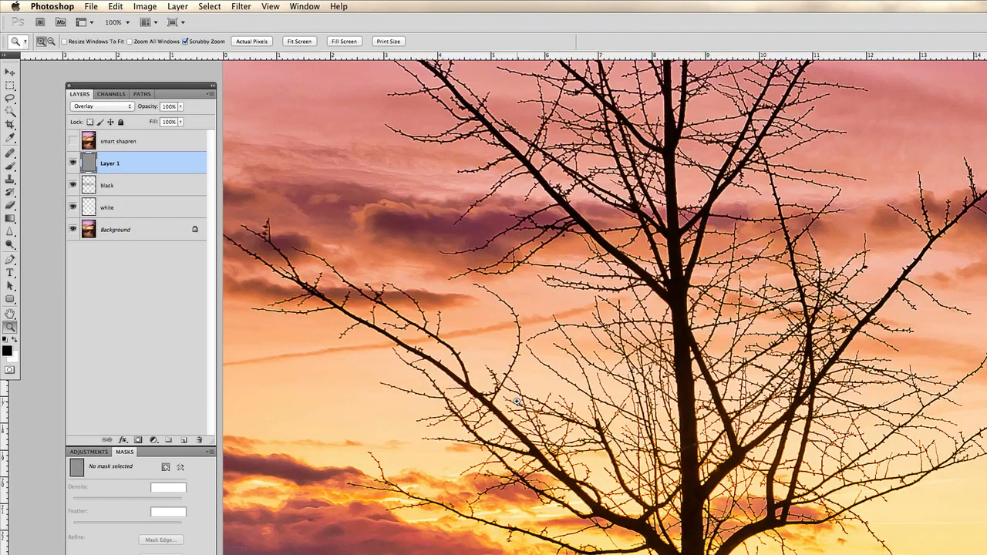
pyautogui.click(73, 163)
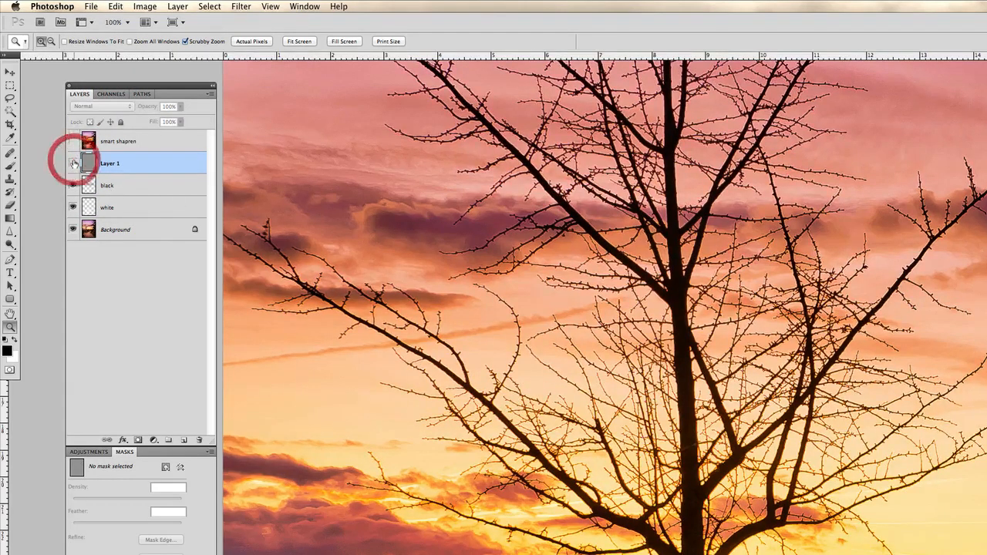
pyautogui.click(73, 163)
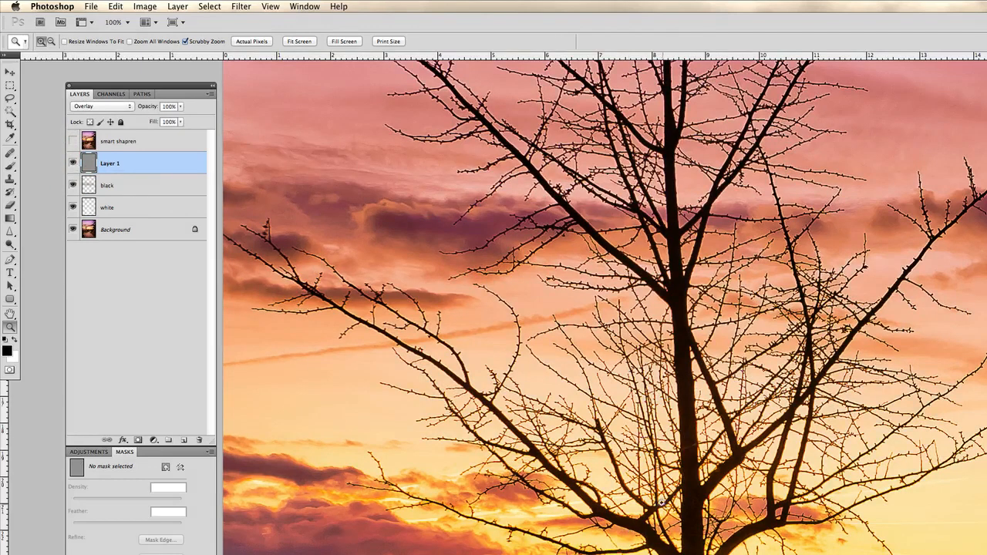
# Compare the whole edited photo with the original Background by temporarily showing the Background alone and restoring the other visible layers.
pyautogui.press('z')
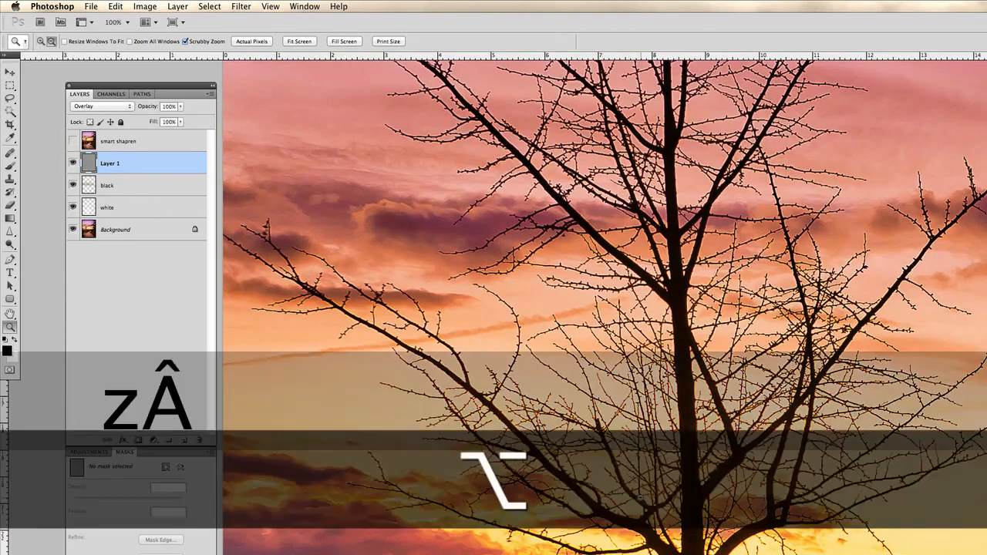
pyautogui.keyDown('alt'); pyautogui.click(645, 498); pyautogui.keyUp('alt')
pyautogui.keyDown('alt'); pyautogui.click(644, 497); pyautogui.keyUp('alt')
pyautogui.keyDown('alt'); pyautogui.click(744, 498); pyautogui.keyUp('alt')
pyautogui.keyDown('alt'); pyautogui.click(746, 498); pyautogui.keyUp('alt')
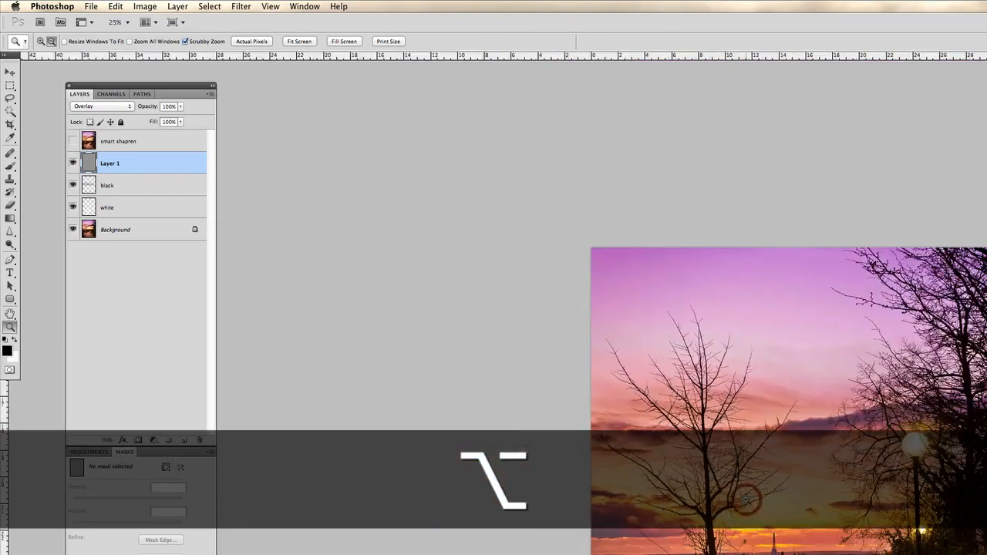
pyautogui.moveTo(788, 516); pyautogui.dragTo(545, 378)
pyautogui.click(556, 385)
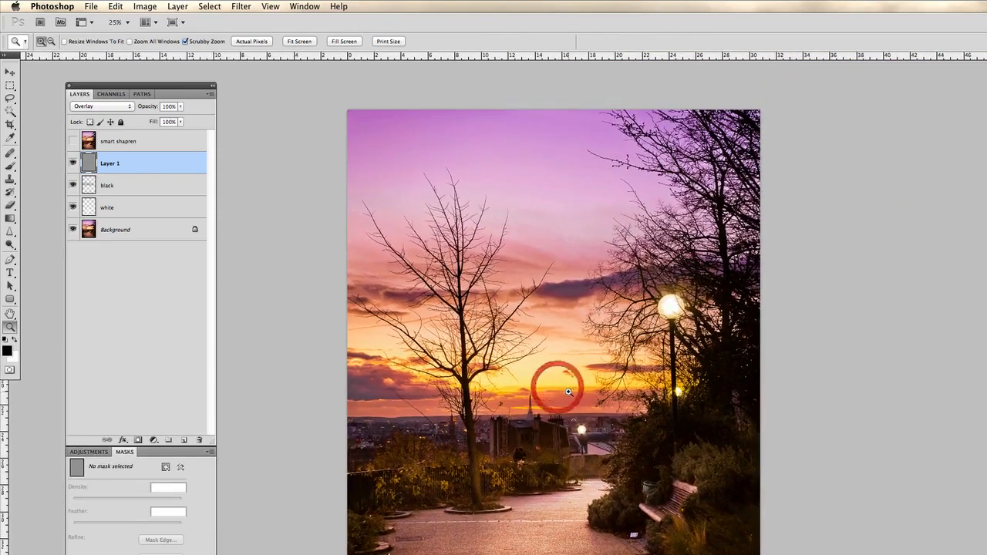
pyautogui.click(539, 397)
pyautogui.press('z')
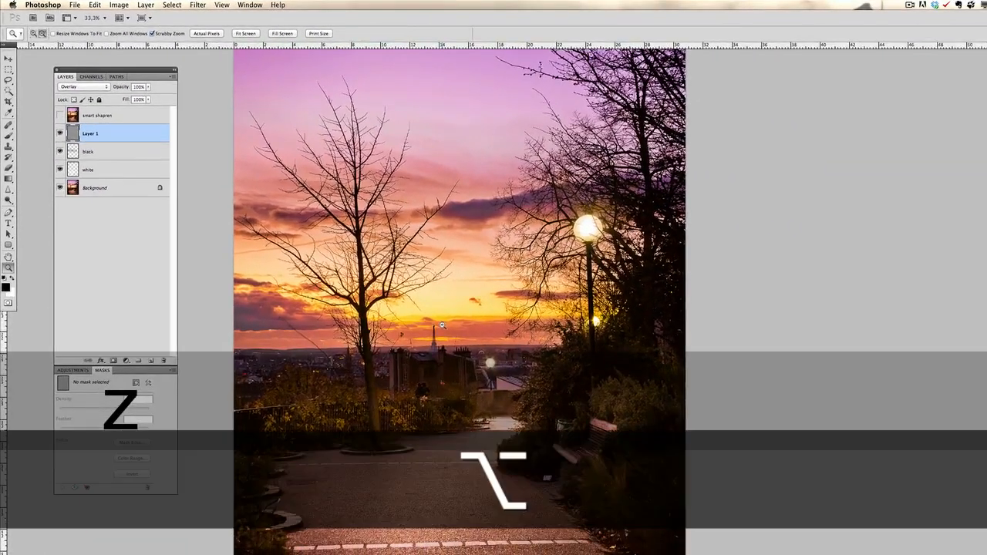
pyautogui.keyDown('alt'); pyautogui.click(539, 397); pyautogui.keyUp('alt')
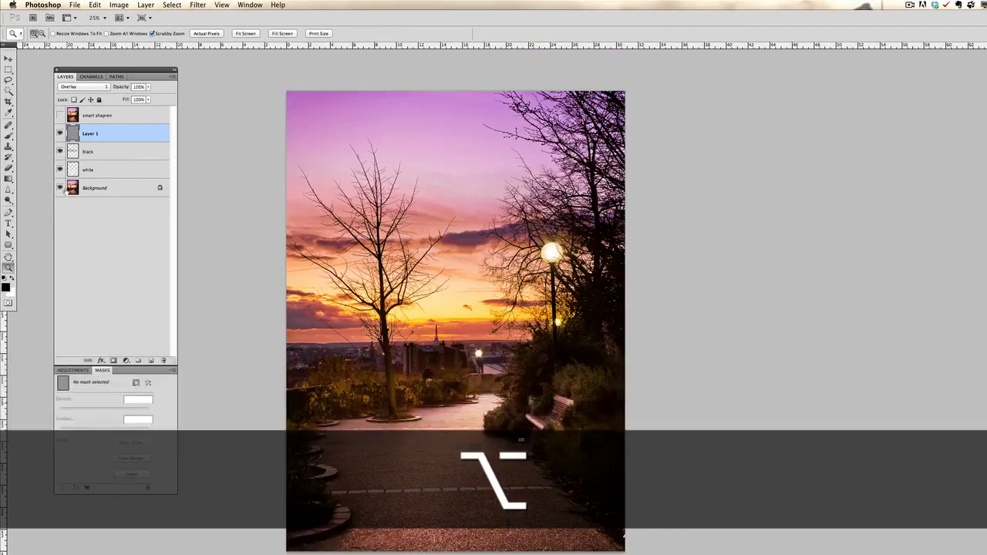
pyautogui.press('alt')
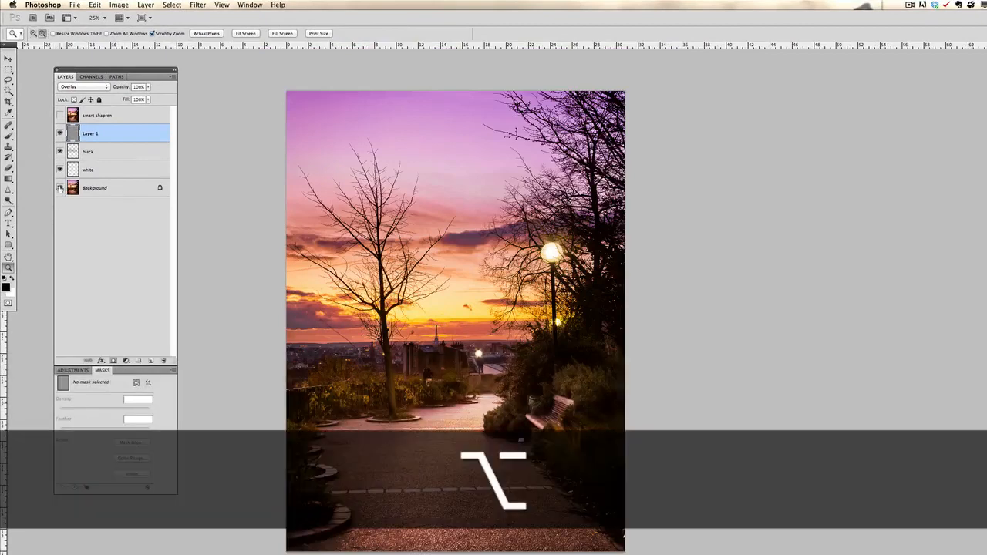
pyautogui.keyDown('alt'); pyautogui.click(61, 188); pyautogui.keyUp('alt')
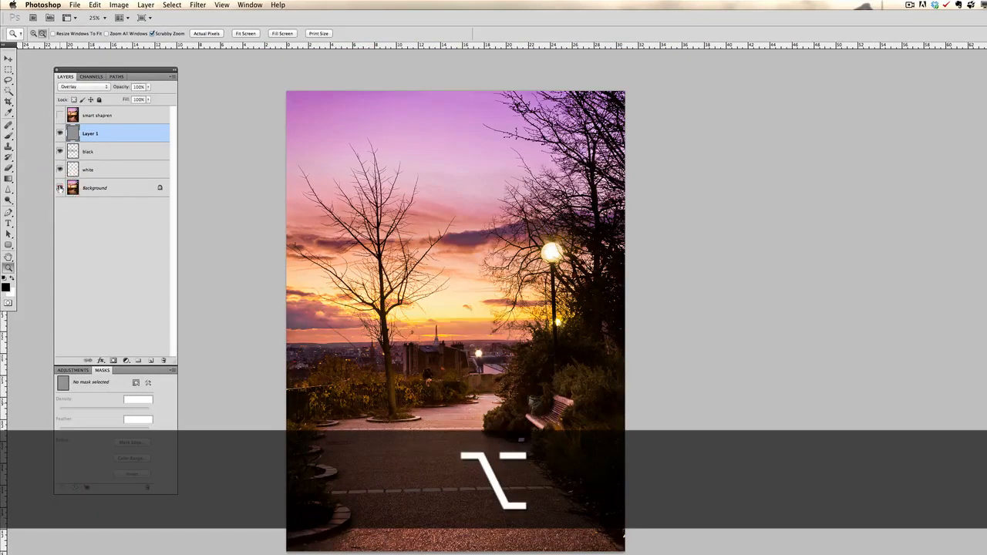
pyautogui.keyDown('alt'); pyautogui.click(60, 188); pyautogui.keyUp('alt')
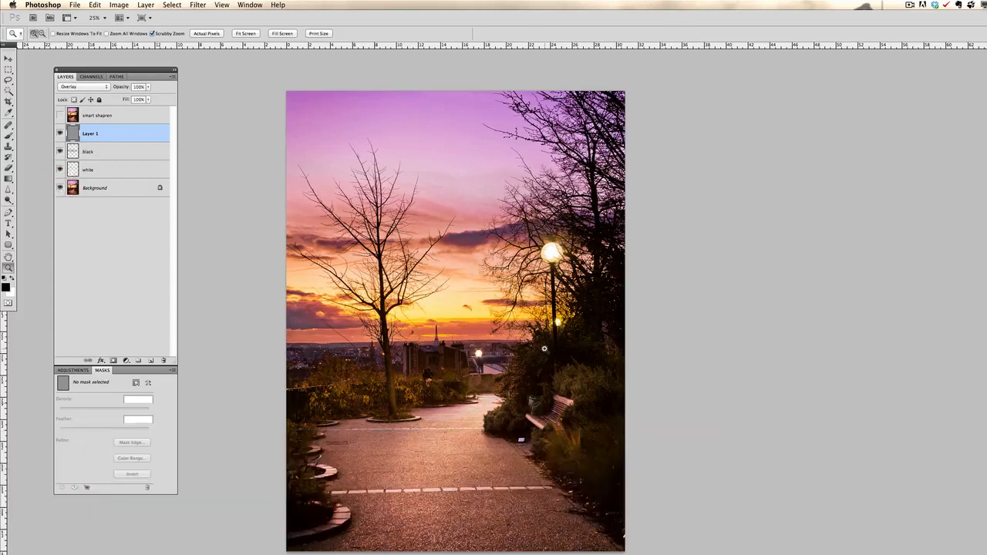